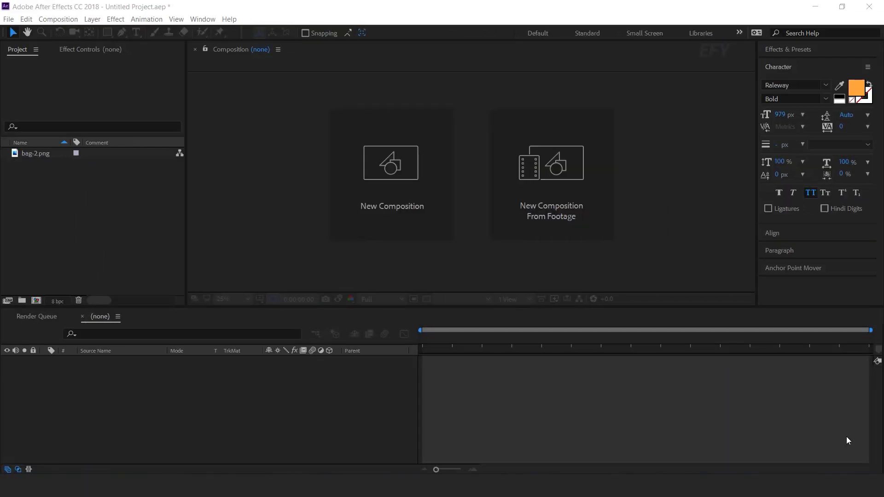
Create a 1920 × 1080 px composition named "main comp" at 30 fps with a 20-second duration.
{"action": "left_click", "coordinate": [392, 200]}
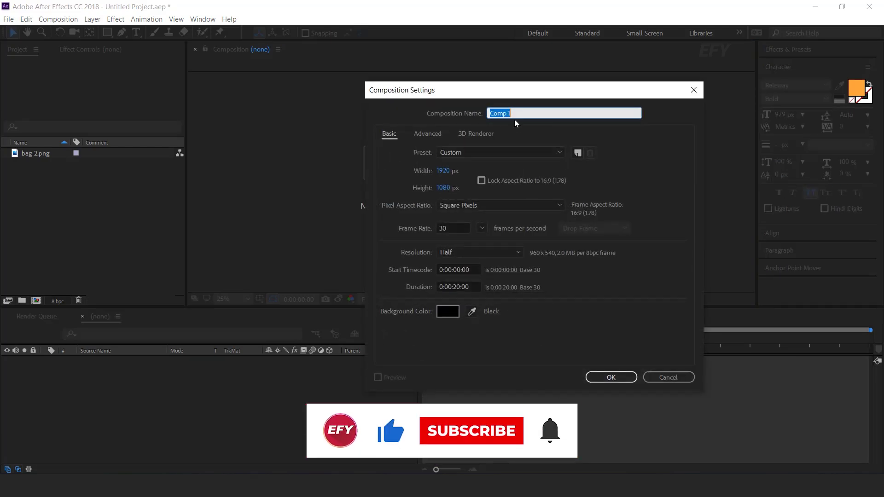
{"action": "type", "text": "main comp"}
{"action": "key", "text": "Return"}
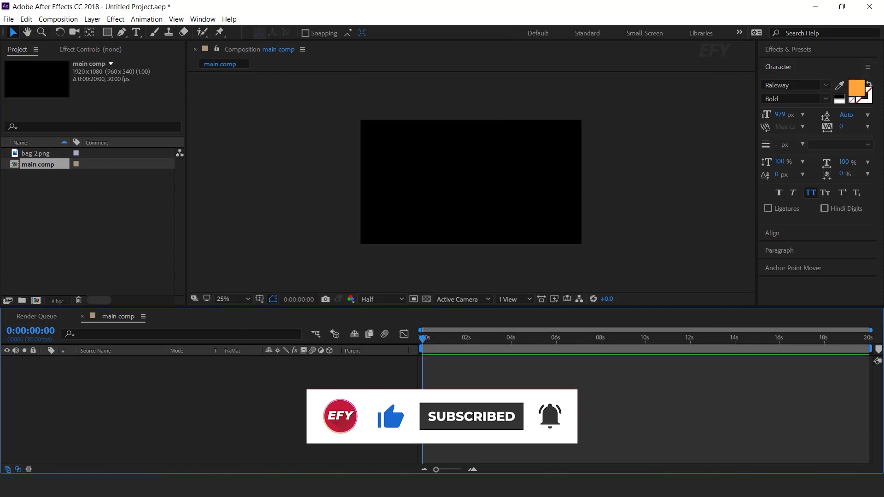
Add a full-frame solid layer named "BG" to main comp.
{"action": "key", "text": "ctrl+y"}
{"action": "left_click_drag", "start_coordinate": [509, 138], "coordinate": [417, 139]}
{"action": "type", "text": "BG"}
{"action": "key", "text": "Return"}
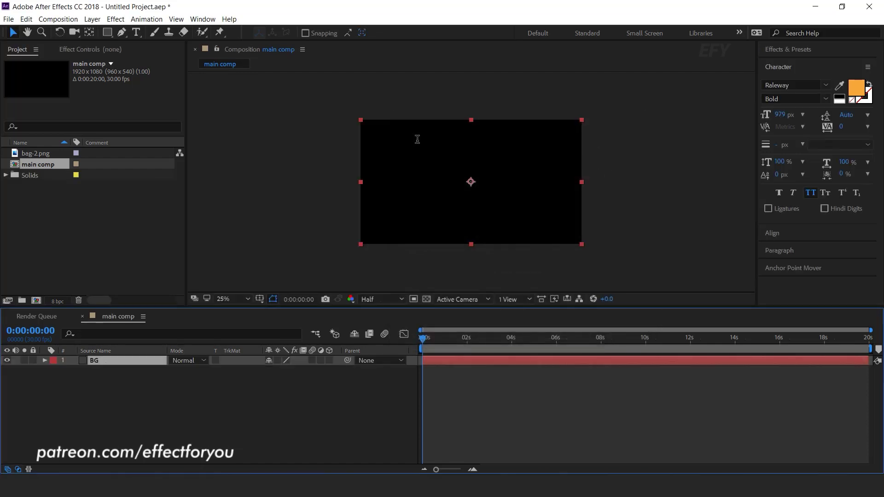
Apply the 4-Color Gradient effect to the BG solid.
{"action": "key", "text": "ctrl+space"}
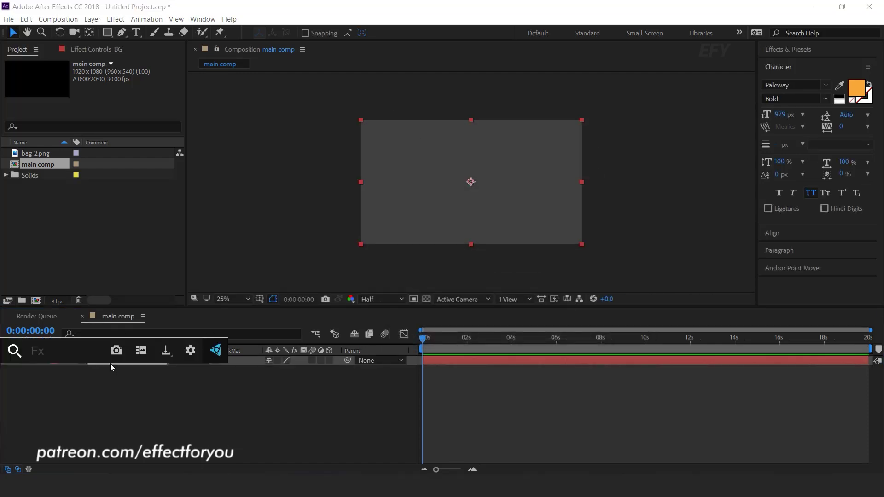
{"action": "type", "text": "4"}
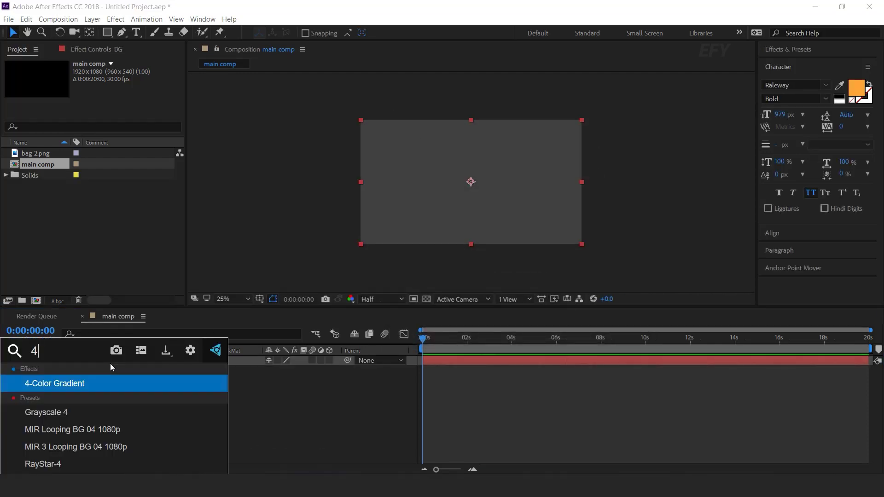
{"action": "left_click", "coordinate": [90, 383]}
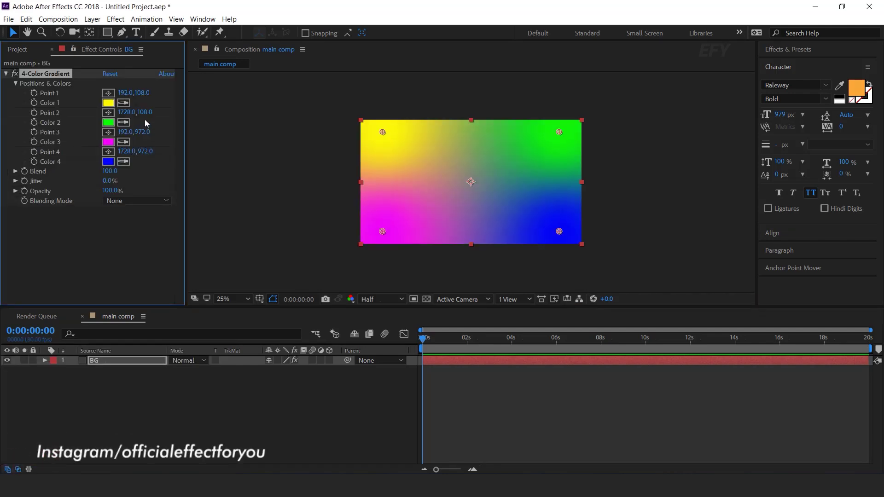
Recolour the gradient's Colors 1 to 4 as pale blue, mid grey, light grey and pale yellow, and reposition the colour points, mostly beyond the frame.
{"action": "left_click", "coordinate": [108, 102]}
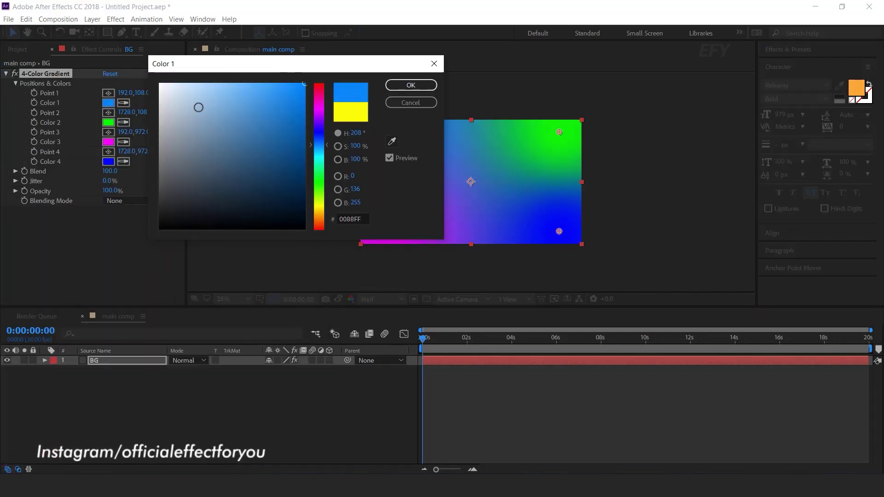
{"action": "left_click", "coordinate": [184, 92]}
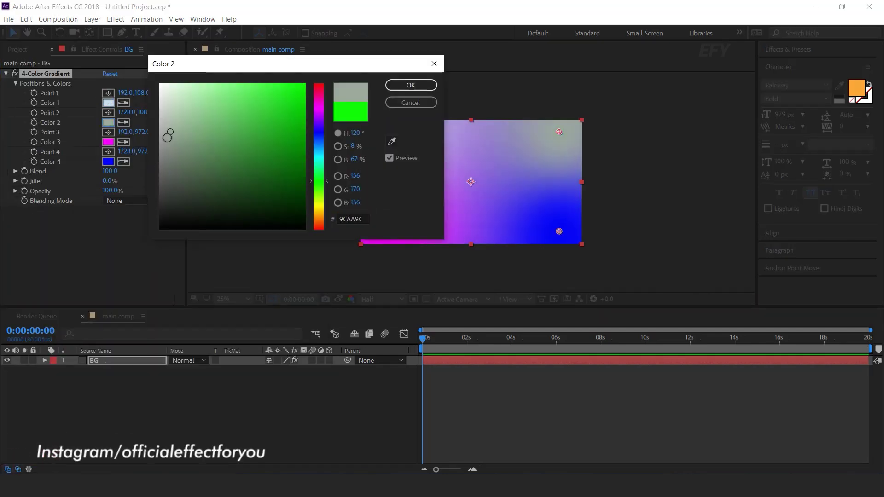
{"action": "left_click", "coordinate": [411, 85]}
{"action": "left_click", "coordinate": [109, 142]}
{"action": "mouse_move", "coordinate": [171, 122]}
{"action": "left_mouse_down"}
{"action": "mouse_move", "coordinate": [160, 100]}
{"action": "mouse_move", "coordinate": [159, 129]}
{"action": "left_mouse_up"}
{"action": "left_click", "coordinate": [319, 156]}
{"action": "left_click", "coordinate": [411, 85]}
{"action": "left_click", "coordinate": [108, 161]}
{"action": "left_click_drag", "start_coordinate": [320, 184], "coordinate": [319, 203]}
{"action": "left_click_drag", "start_coordinate": [182, 101], "coordinate": [200, 106]}
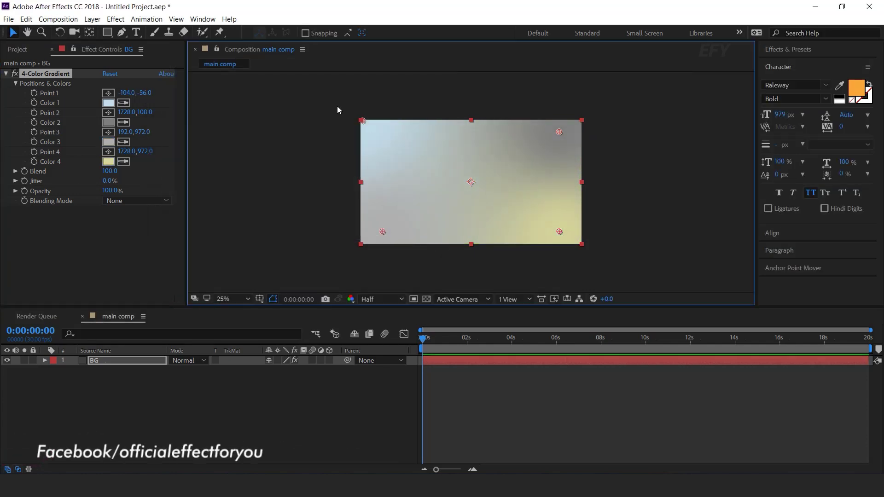
{"action": "left_click", "coordinate": [69, 229]}
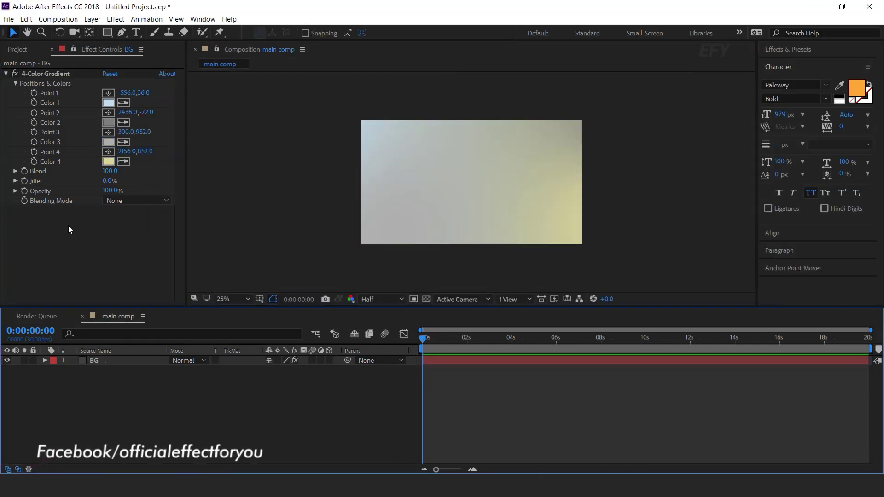
Create a second composition named "BG text", 2000 px wide and 1500 px high.
{"action": "left_click", "coordinate": [17, 50]}
{"action": "left_click", "coordinate": [60, 231]}
{"action": "key", "text": "ctrl+n"}
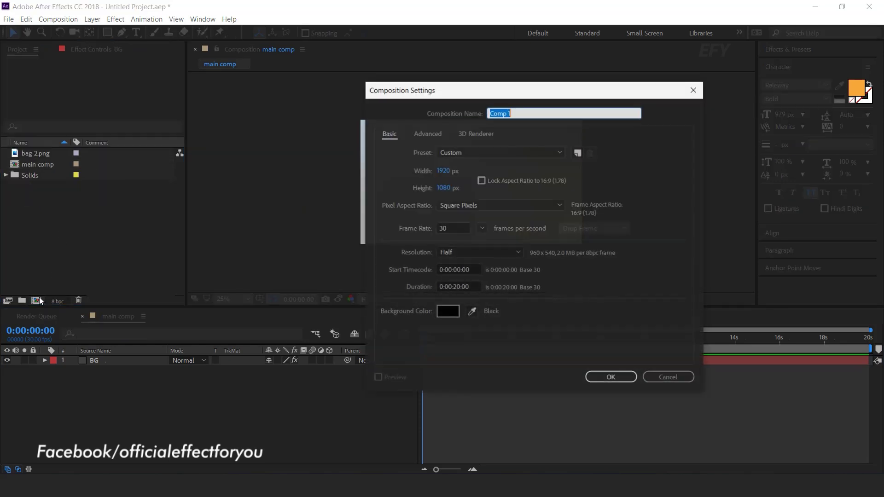
{"action": "left_click", "coordinate": [443, 170]}
{"action": "type", "text": "2000"}
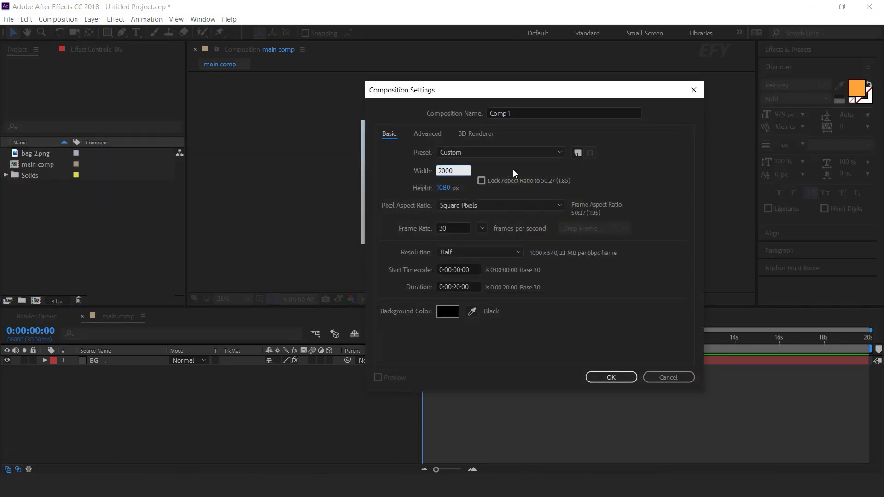
{"action": "key", "text": "Tab"}
{"action": "type", "text": "1500"}
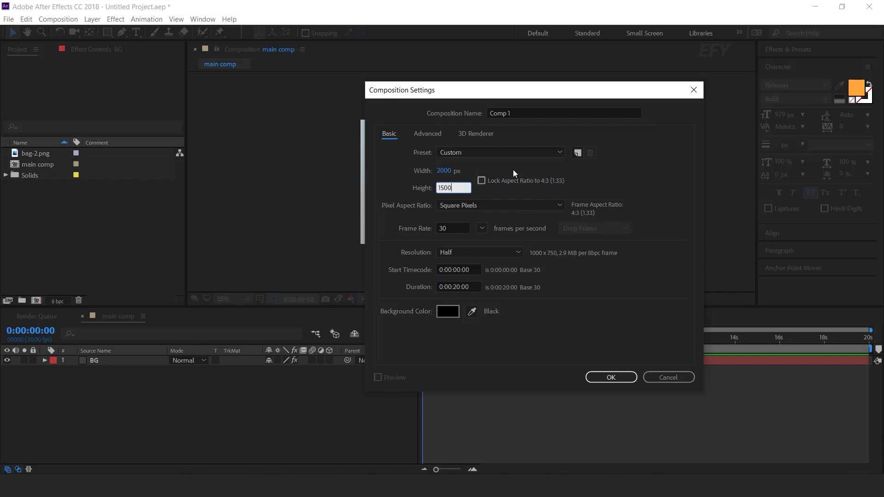
{"action": "left_click", "coordinate": [530, 113]}
{"action": "type", "text": "BG text"}
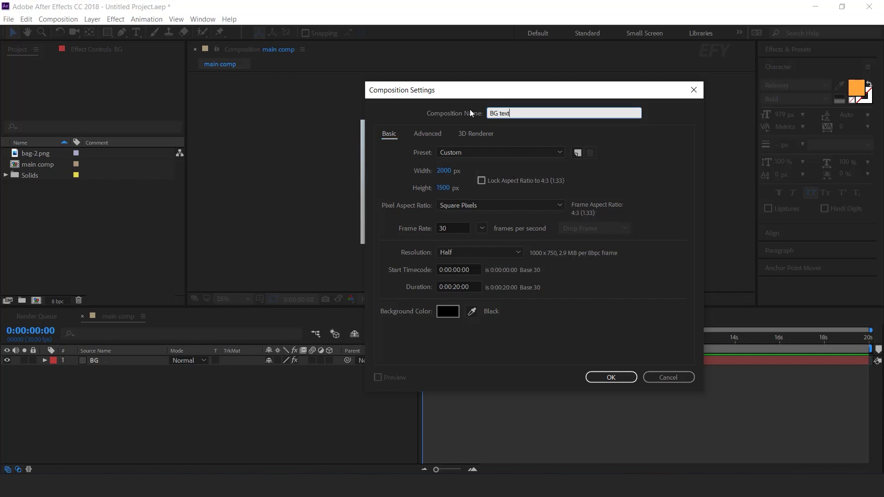
{"action": "key", "text": "Return"}
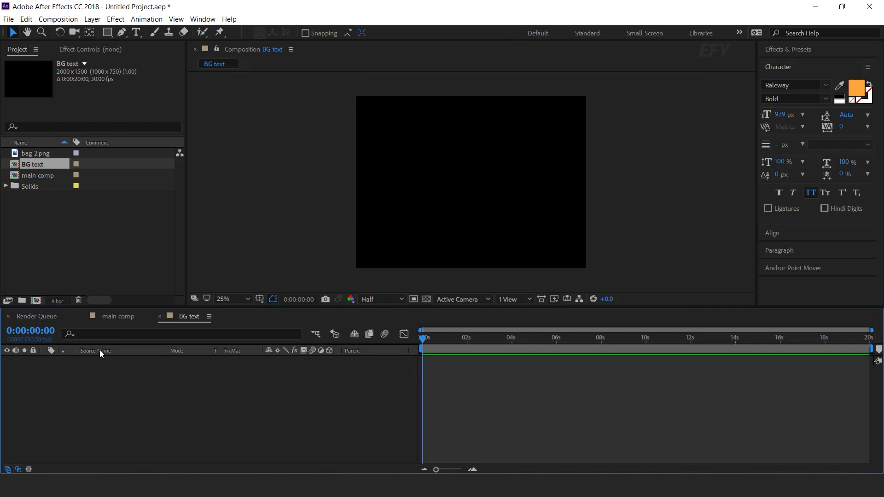
Add a two-line title in Raleway Bold at 979 px and remove its fill, leaving a 1 px outline.
{"action": "left_click", "coordinate": [136, 33]}
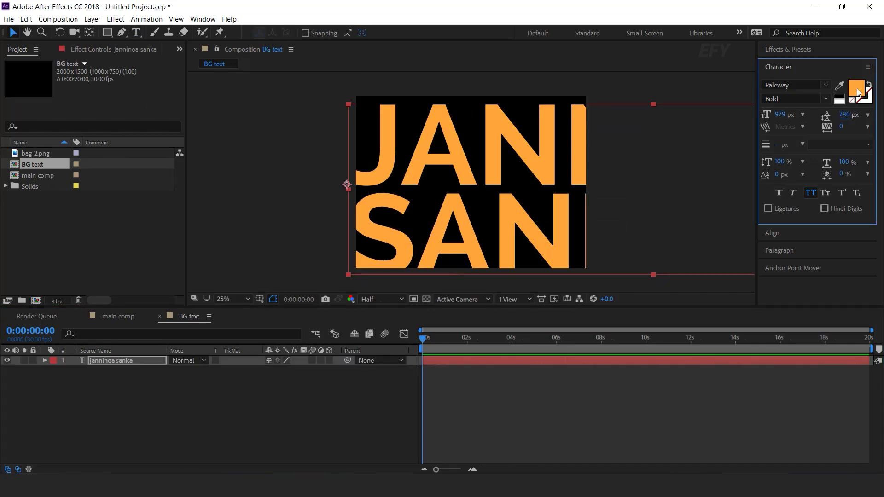
{"action": "left_click", "coordinate": [853, 100]}
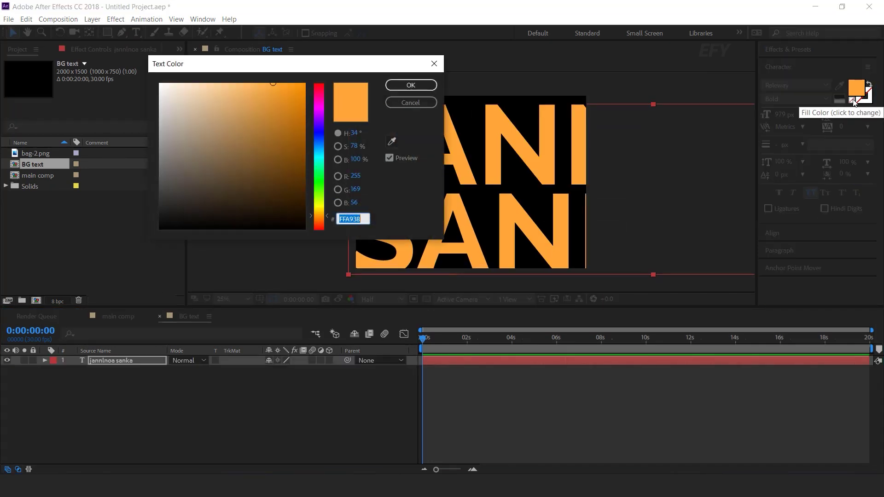
{"action": "left_click", "coordinate": [434, 63]}
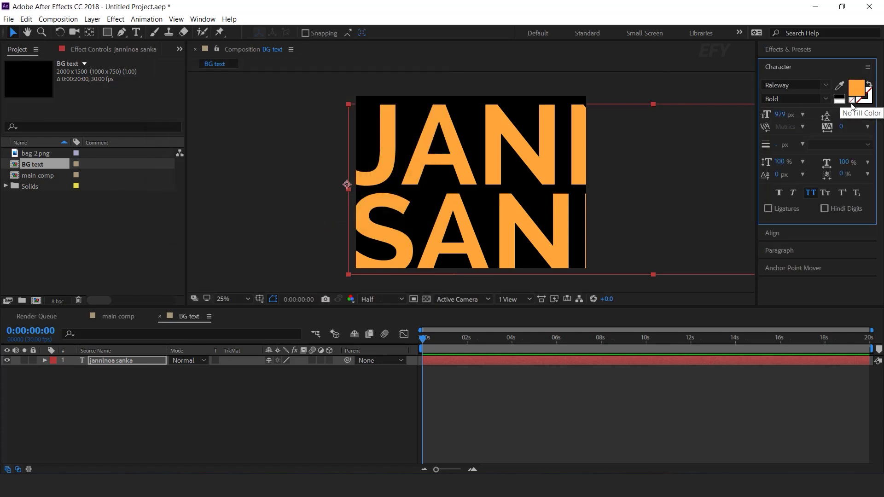
{"action": "left_click", "coordinate": [852, 101]}
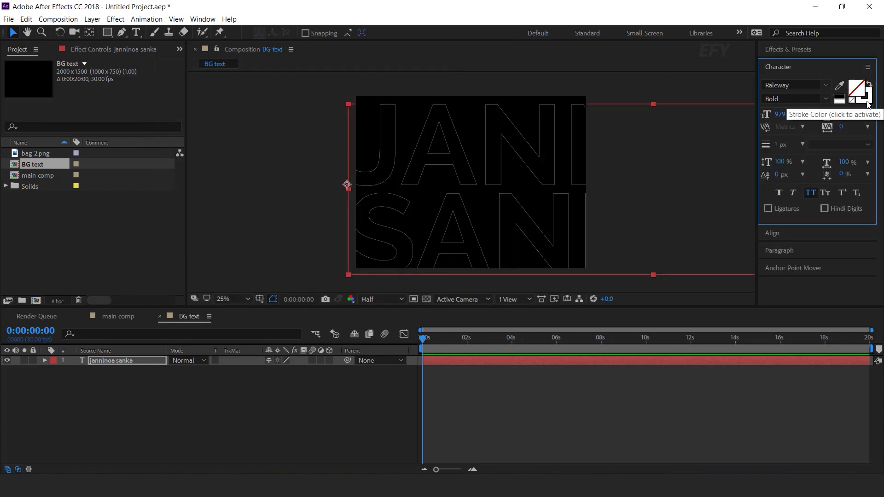
With the title's leading at 780 px, keyframe its Position from 324, 716 at the start to -80, 716 at 0:00:01:18.
{"action": "left_click_drag", "start_coordinate": [546, 190], "coordinate": [557, 185]}
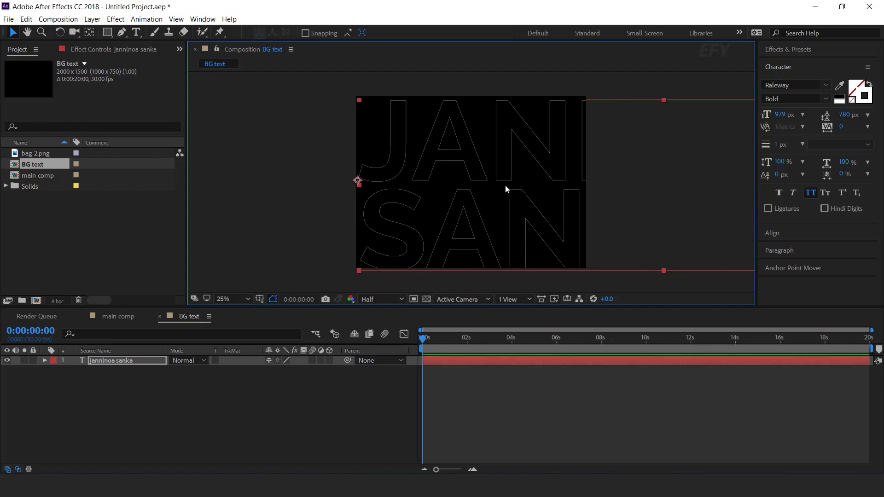
{"action": "left_click_drag", "start_coordinate": [444, 189], "coordinate": [479, 189]}
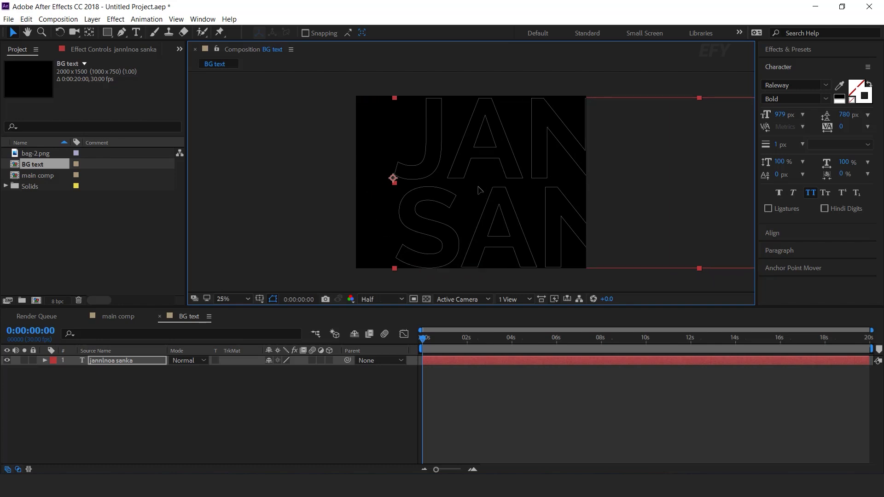
{"action": "key", "text": "p"}
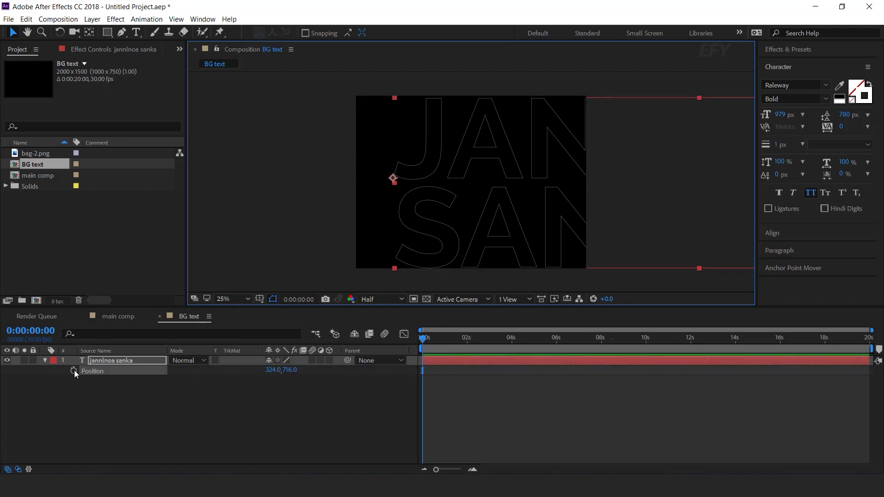
{"action": "left_click", "coordinate": [74, 371]}
{"action": "key", "text": "="}
{"action": "left_click_drag", "start_coordinate": [424, 340], "coordinate": [493, 342]}
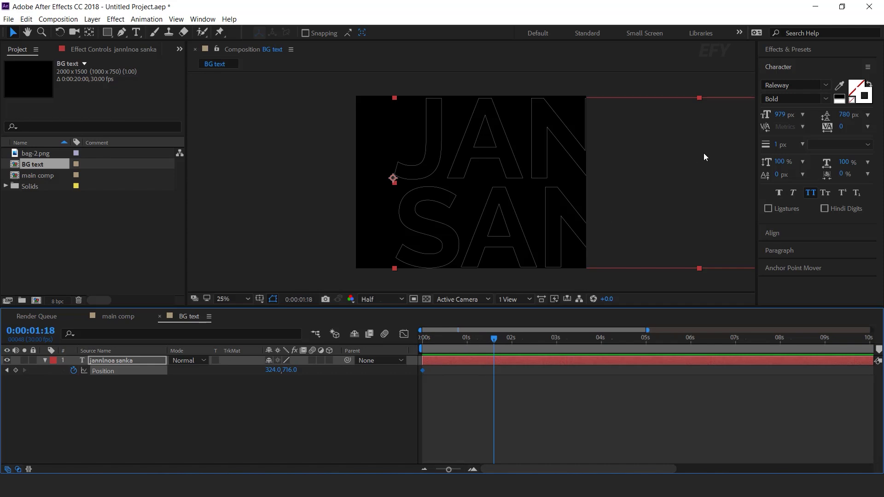
{"action": "left_click", "coordinate": [691, 197]}
{"action": "left_click_drag", "start_coordinate": [693, 197], "coordinate": [648, 195]}
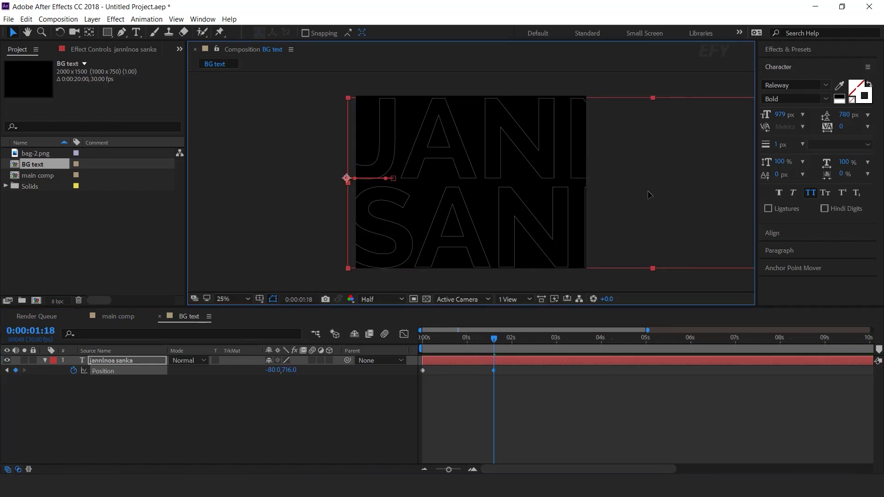
Apply Easy Ease to both Position keyframes of the title layer.
{"action": "left_click_drag", "start_coordinate": [511, 371], "coordinate": [417, 388]}
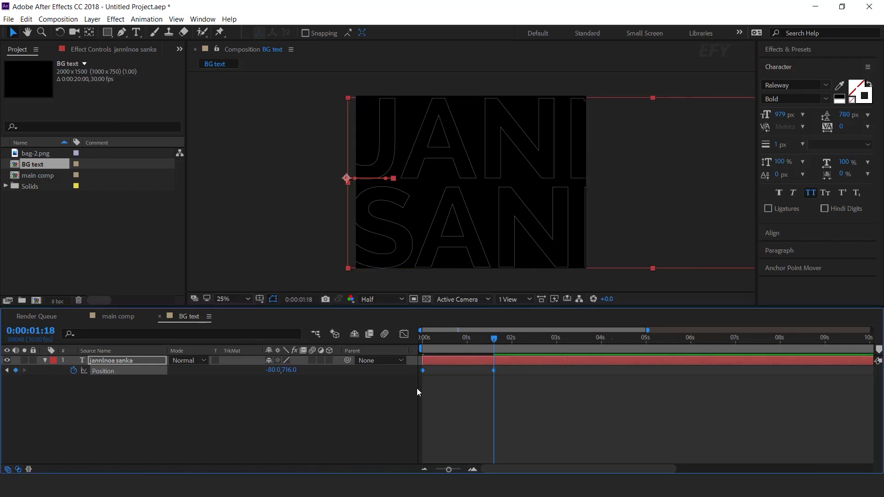
{"action": "right_click", "coordinate": [494, 371]}
{"action": "mouse_move", "coordinate": [598, 364]}
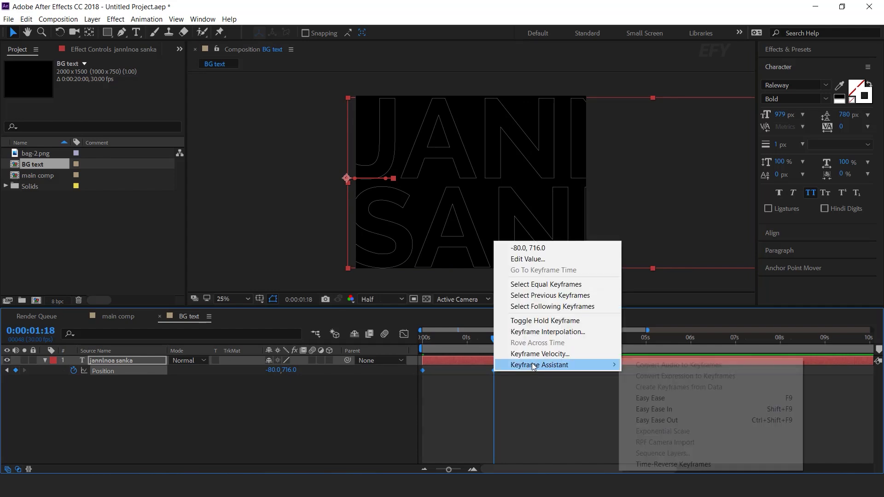
{"action": "left_click", "coordinate": [691, 408]}
Reshape the title's Position speed graph into an early peak with a long slowdown, and preview the motion.
{"action": "left_click", "coordinate": [403, 335]}
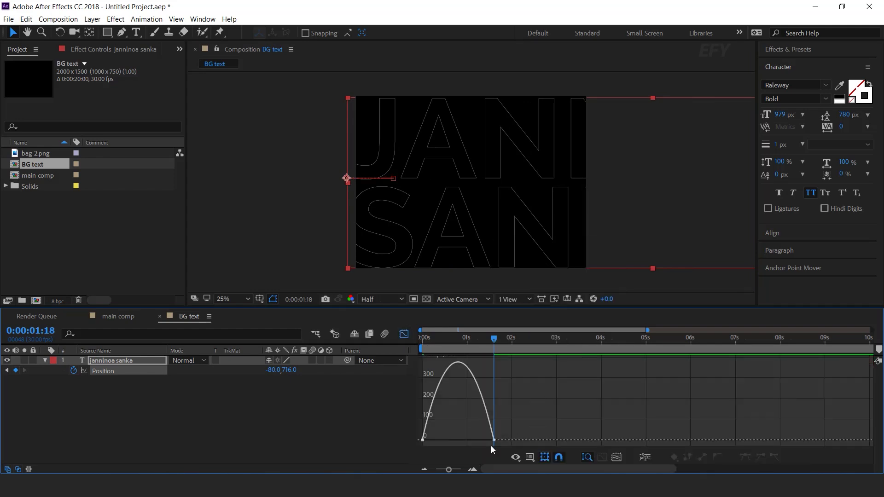
{"action": "left_click_drag", "start_coordinate": [482, 440], "coordinate": [458, 441]}
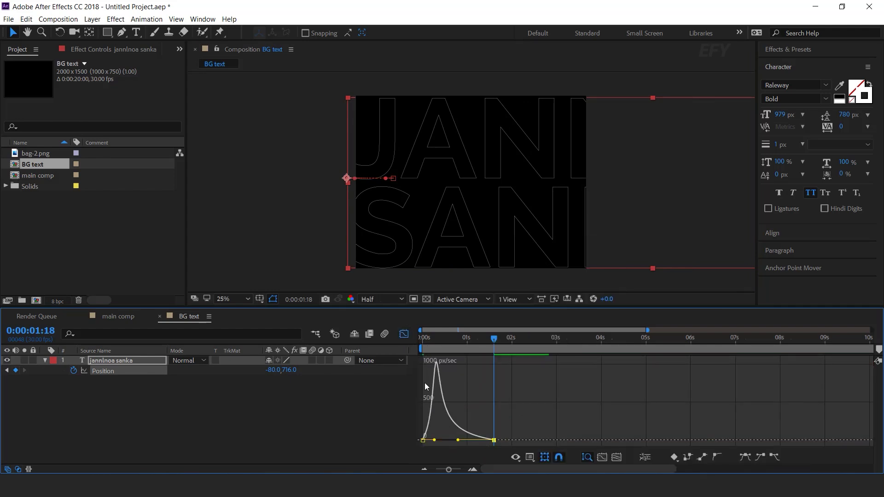
{"action": "left_click", "coordinate": [404, 334]}
{"action": "key", "text": "space"}
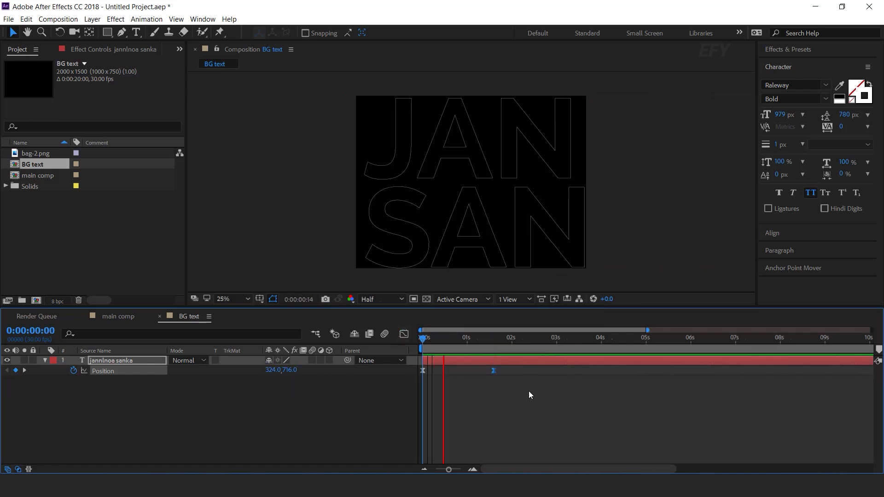
{"action": "key", "text": "space"}
{"action": "left_click", "coordinate": [261, 396]}
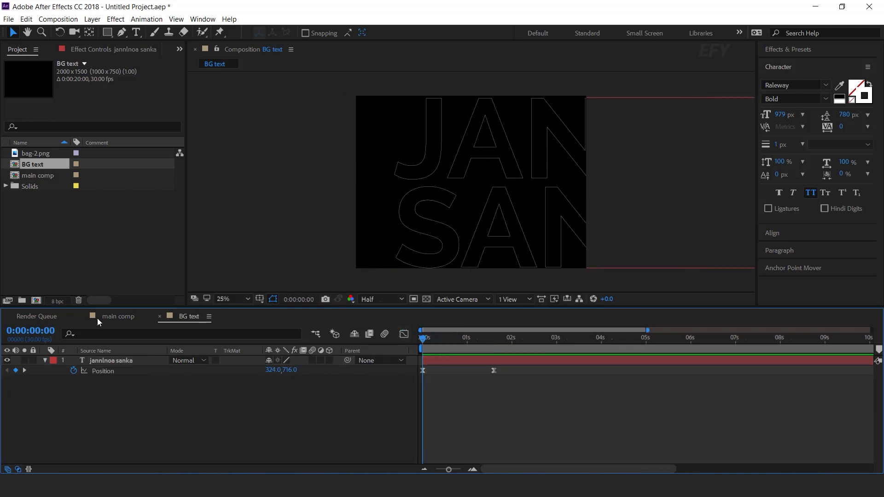
Place the BG text composition in main comp as a layer above BG.
{"action": "left_click", "coordinate": [120, 317]}
{"action": "left_click", "coordinate": [59, 199]}
{"action": "left_click", "coordinate": [35, 167]}
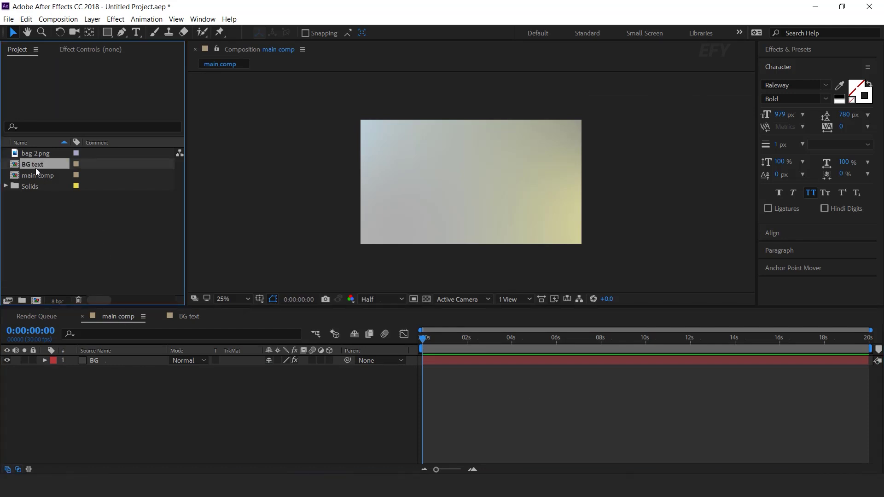
{"action": "left_click_drag", "start_coordinate": [13, 171], "coordinate": [149, 358]}
Apply a Fill effect to the BG text layer with dark grey 5E5E5E, and preview the result in main comp.
{"action": "key", "text": "ctrl+space"}
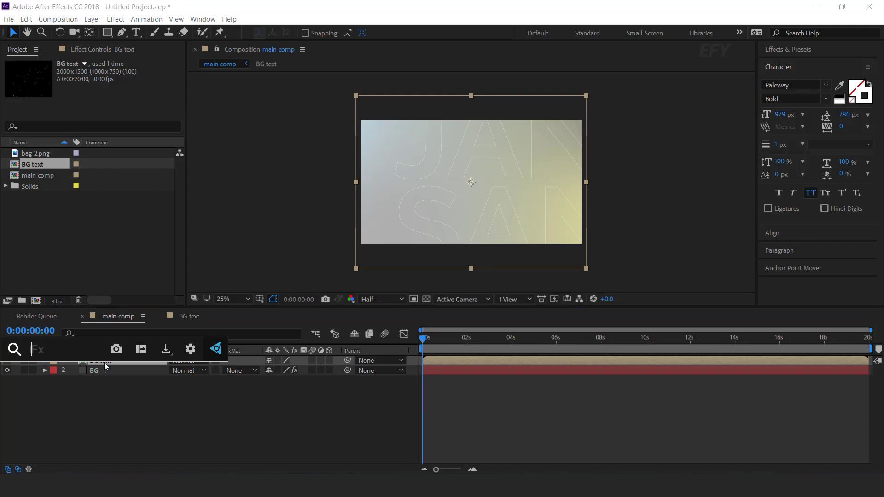
{"action": "type", "text": "fil"}
{"action": "key", "text": "Return"}
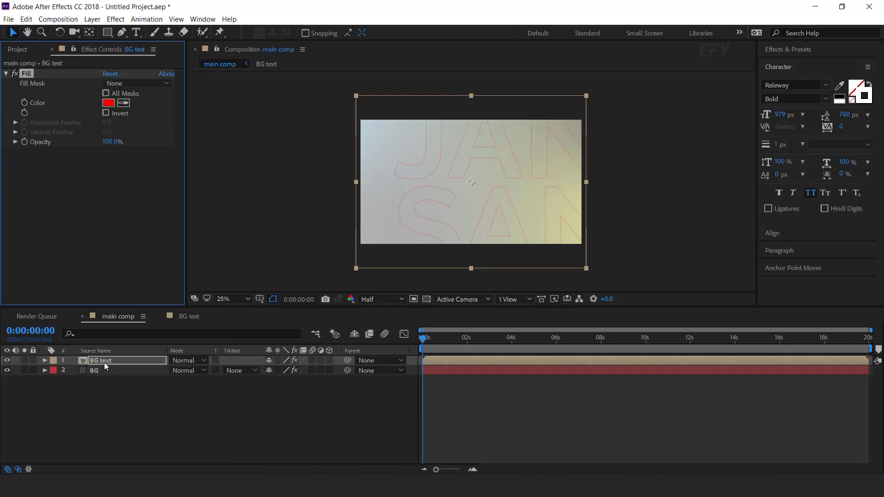
{"action": "left_click", "coordinate": [109, 103]}
{"action": "left_click_drag", "start_coordinate": [175, 176], "coordinate": [142, 175]}
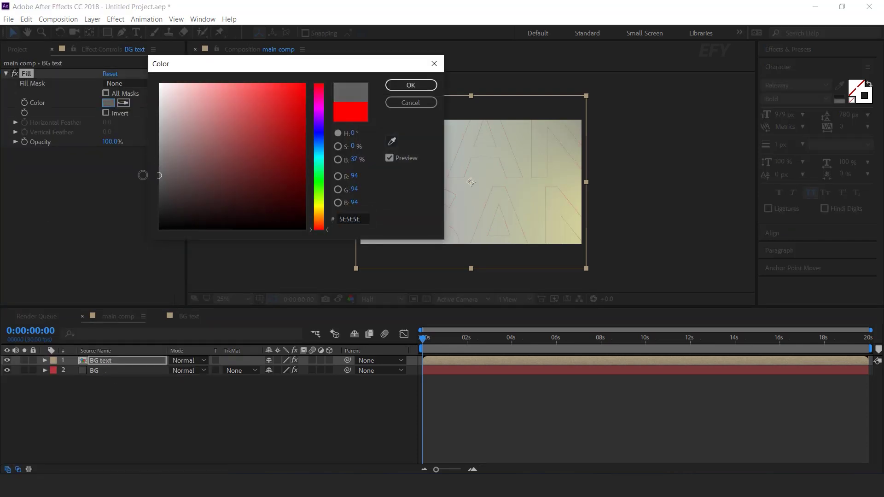
{"action": "left_click", "coordinate": [412, 85]}
{"action": "left_click", "coordinate": [464, 372]}
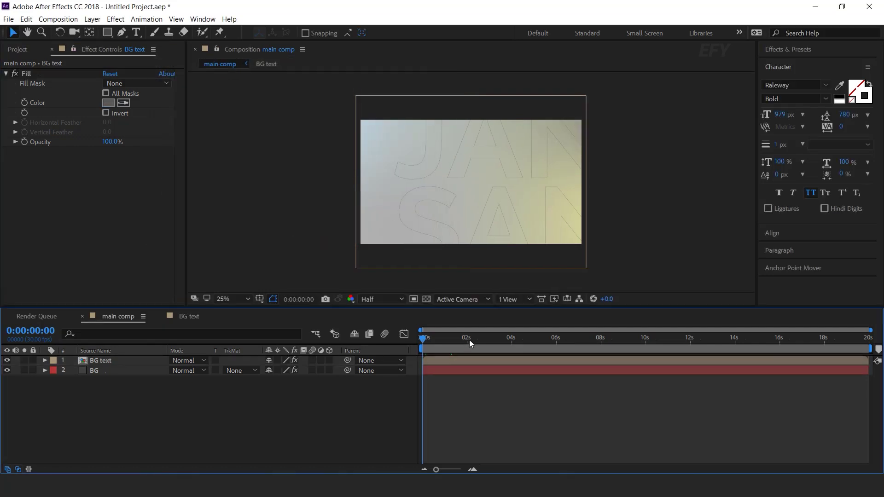
{"action": "key", "text": "space"}
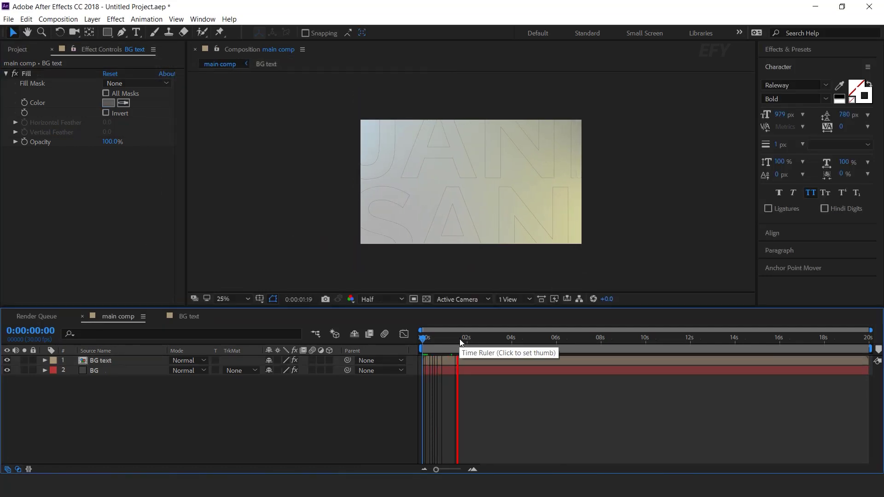
{"action": "mouse_move", "coordinate": [486, 339]}
{"action": "left_mouse_down"}
{"action": "mouse_move", "coordinate": [505, 342]}
{"action": "mouse_move", "coordinate": [496, 342]}
{"action": "left_mouse_up"}
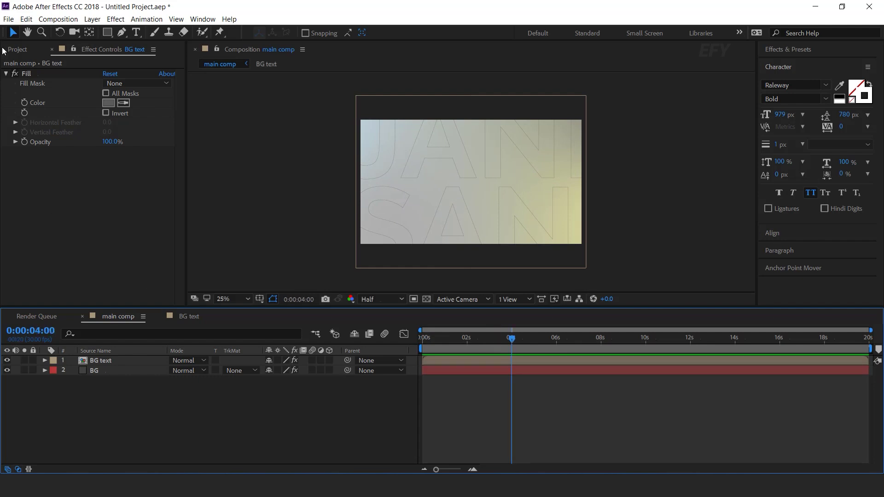
Create a new 700 x 700 px composition named cross element.
{"action": "left_click", "coordinate": [9, 49]}
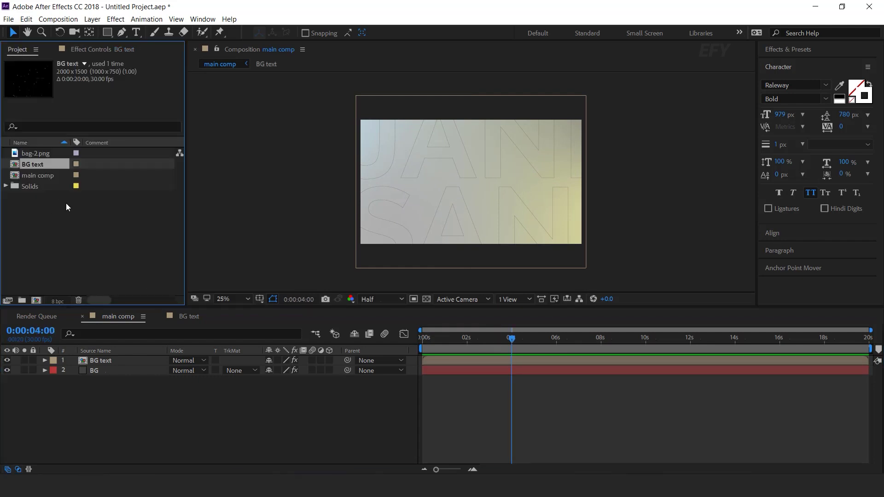
{"action": "left_click", "coordinate": [65, 203]}
{"action": "key", "text": "ctrl+n"}
{"action": "left_click", "coordinate": [443, 171]}
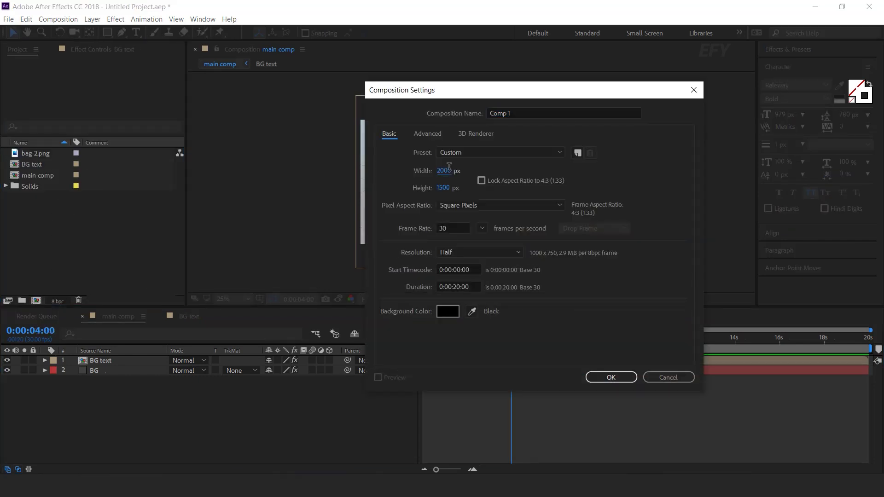
{"action": "type", "text": "700"}
{"action": "key", "text": "Tab"}
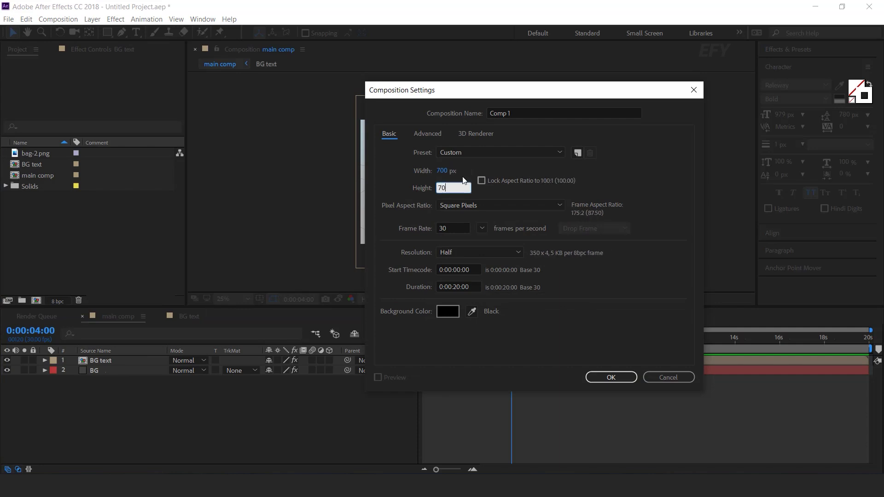
{"action": "type", "text": "700"}
{"action": "left_click", "coordinate": [493, 114]}
{"action": "type", "text": "cross element"}
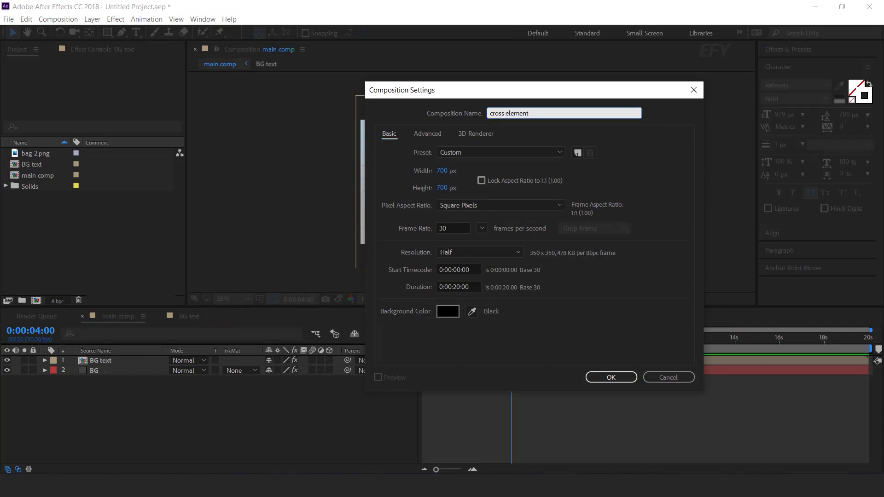
{"action": "key", "text": "Return"}
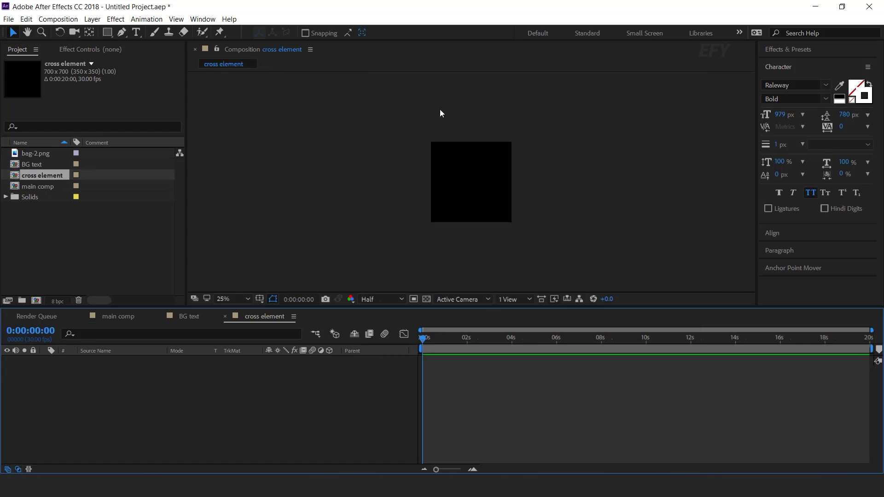
Add a centred "+" text layer in the cross element composition and set its rotation to 45°.
{"action": "left_click", "coordinate": [137, 32]}
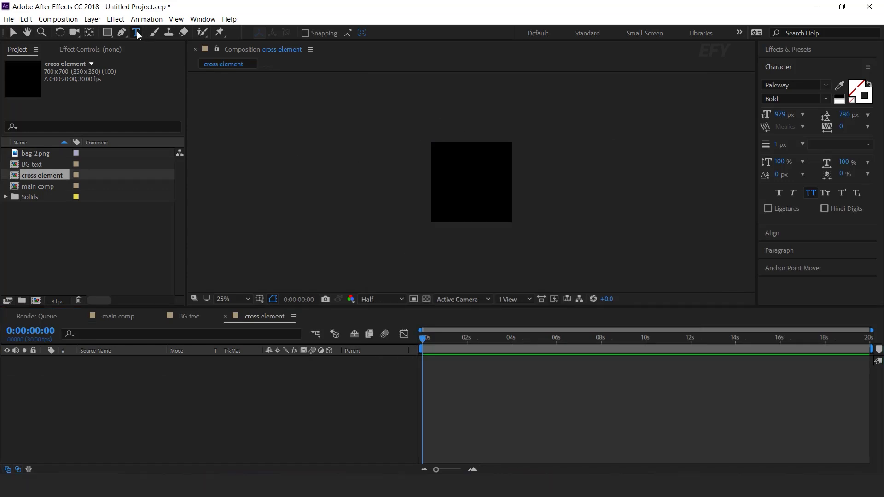
{"action": "left_click", "coordinate": [470, 188]}
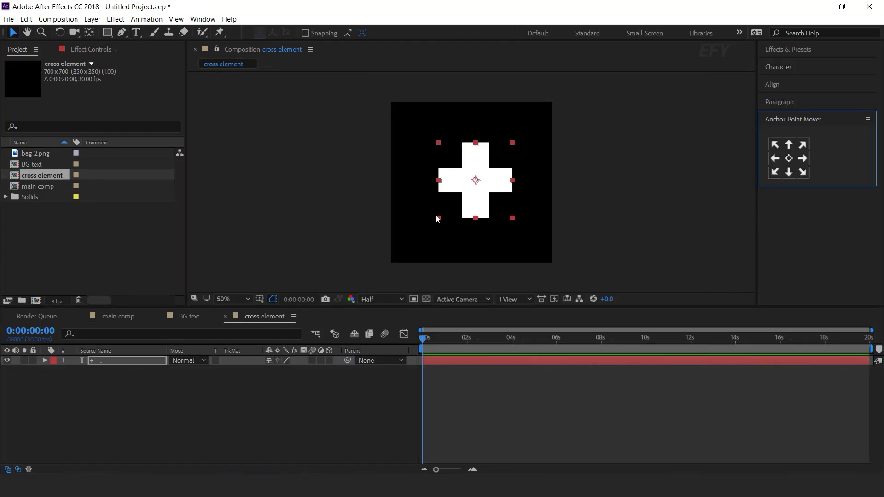
{"action": "key", "text": "r"}
{"action": "left_click", "coordinate": [278, 370]}
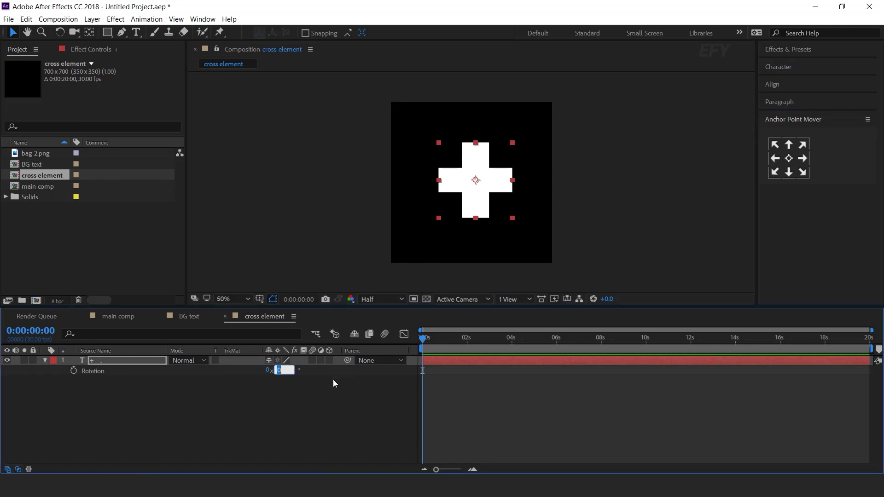
{"action": "type", "text": "45"}
{"action": "key", "text": "Return"}
{"action": "left_click", "coordinate": [330, 416]}
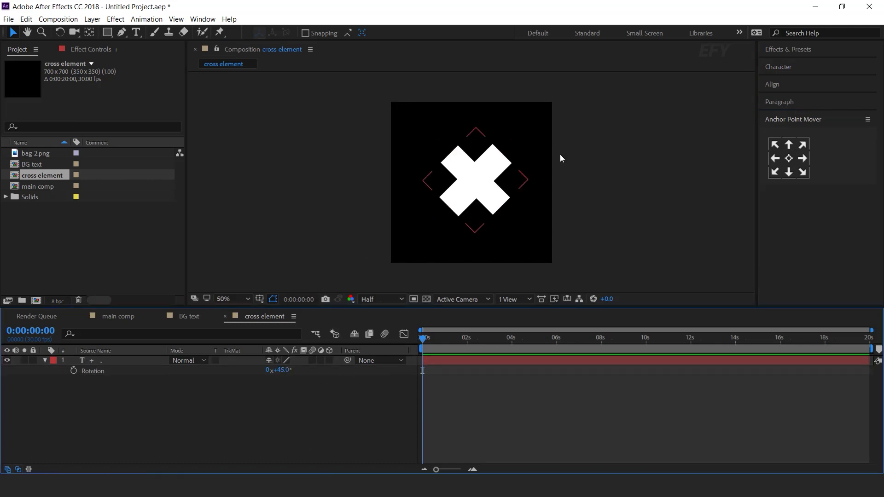
{"action": "left_click", "coordinate": [44, 363]}
Place the cross element composition in main comp as the top layer above BG text.
{"action": "left_click", "coordinate": [118, 316]}
{"action": "left_click", "coordinate": [44, 177]}
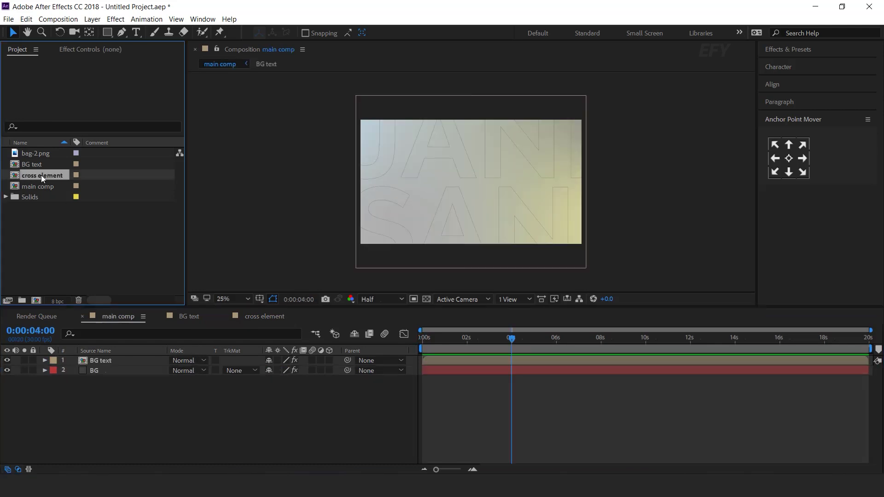
{"action": "left_click_drag", "start_coordinate": [40, 175], "coordinate": [125, 358]}
Apply a Fill effect to the cross element layer and set its color to dark grey.
{"action": "key", "text": "ctrl+space"}
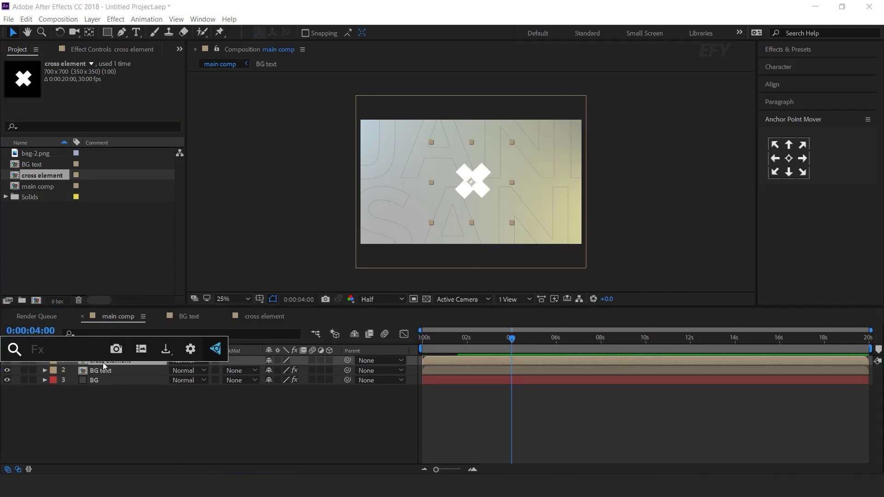
{"action": "type", "text": "fil"}
{"action": "key", "text": "Return"}
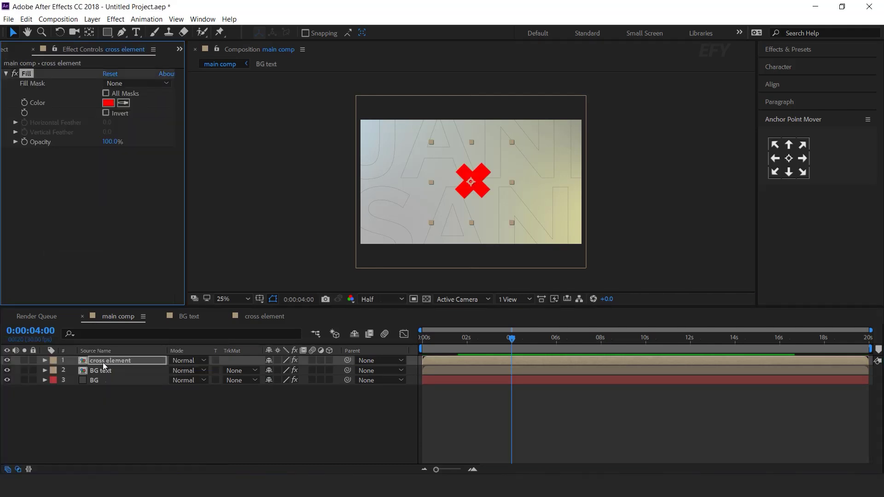
{"action": "left_click", "coordinate": [108, 104]}
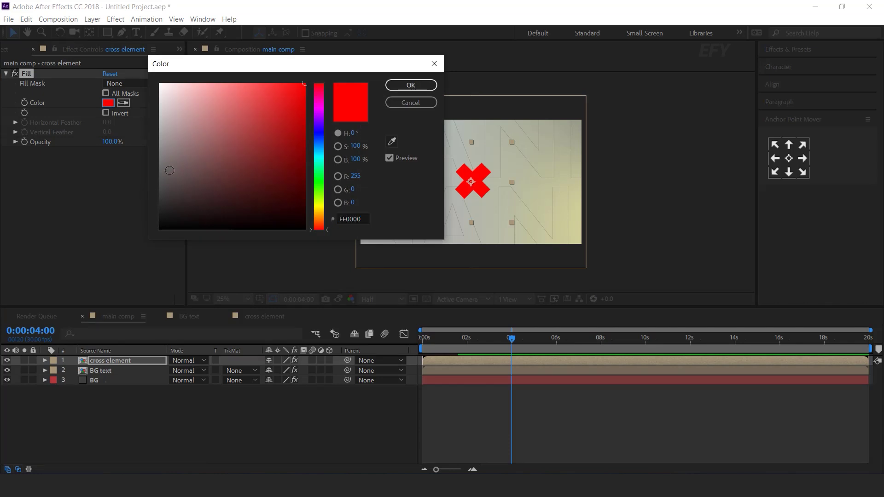
{"action": "left_click_drag", "start_coordinate": [160, 189], "coordinate": [147, 189]}
{"action": "left_click", "coordinate": [407, 86]}
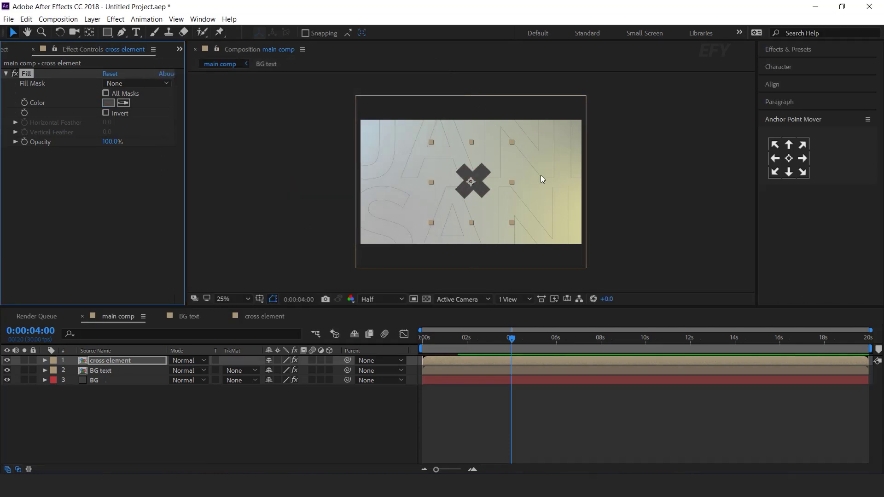
Add the expression wiggle(4,50) to the cross element layer's Rotation and preview the motion.
{"action": "left_click", "coordinate": [140, 361]}
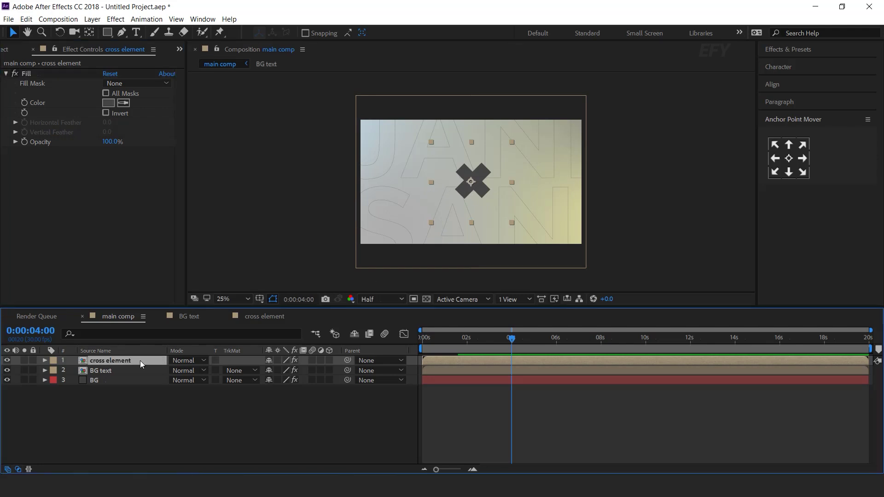
{"action": "key", "text": "r"}
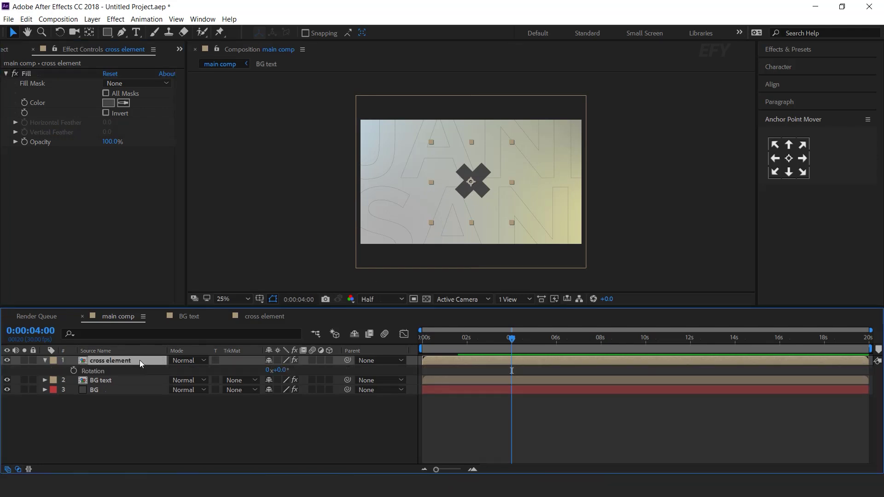
{"action": "left_click", "coordinate": [73, 371], "text": "alt"}
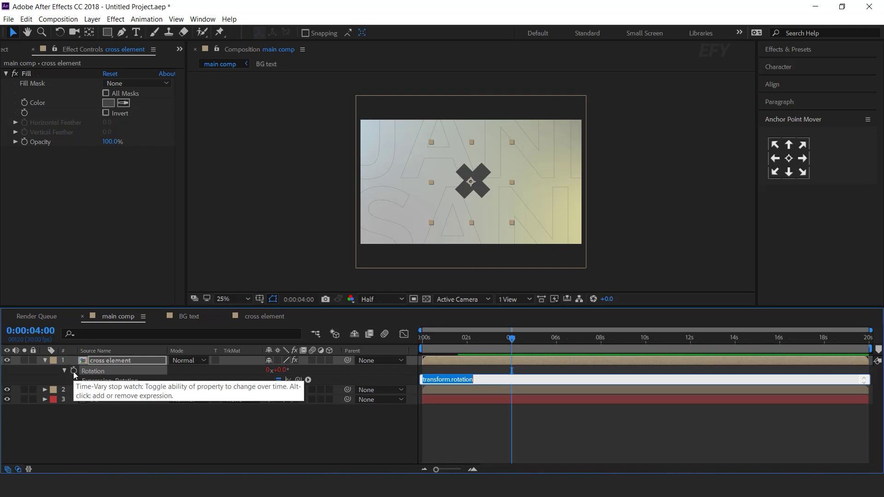
{"action": "type", "text": "wiggle("}
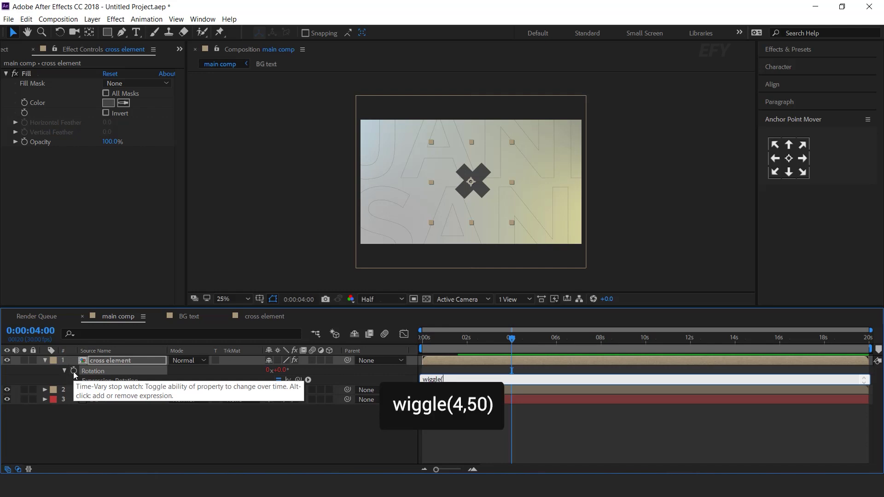
{"action": "type", "text": "4,50"}
{"action": "left_click", "coordinate": [481, 436]}
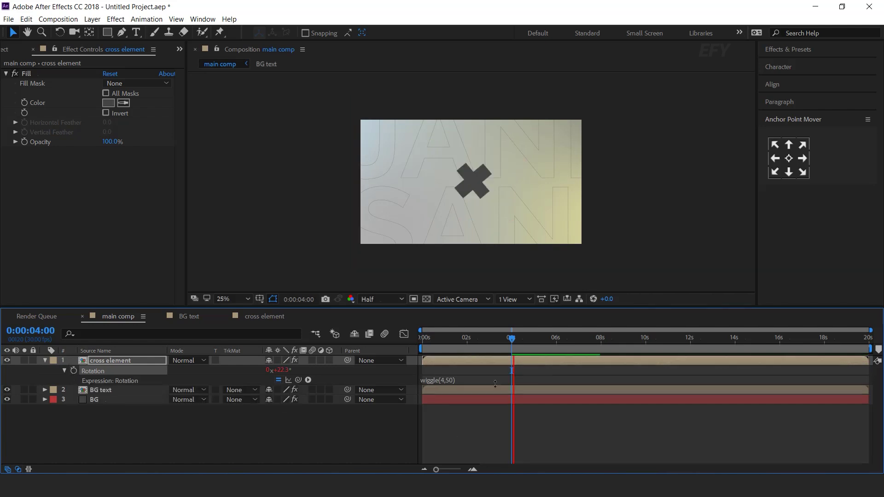
{"action": "left_click", "coordinate": [537, 339]}
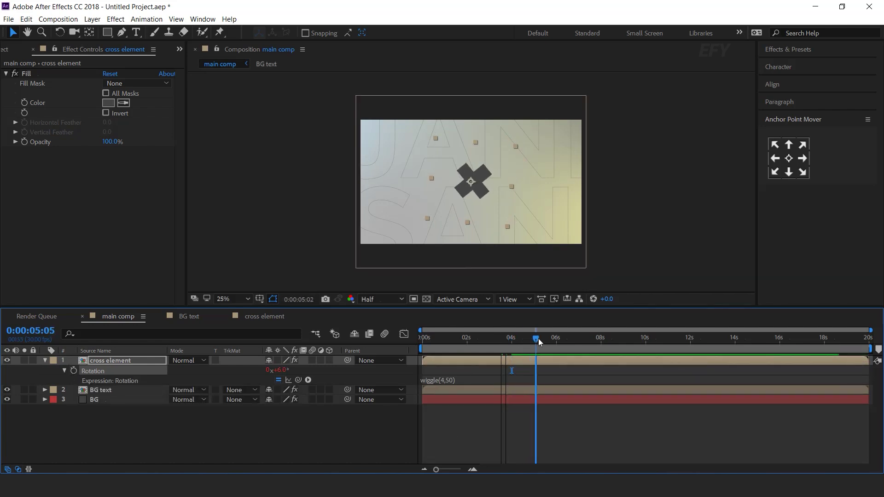
Scale the cross element layer to 15% and move it over the outlined S in the lower-left part of the frame.
{"action": "left_click", "coordinate": [135, 358]}
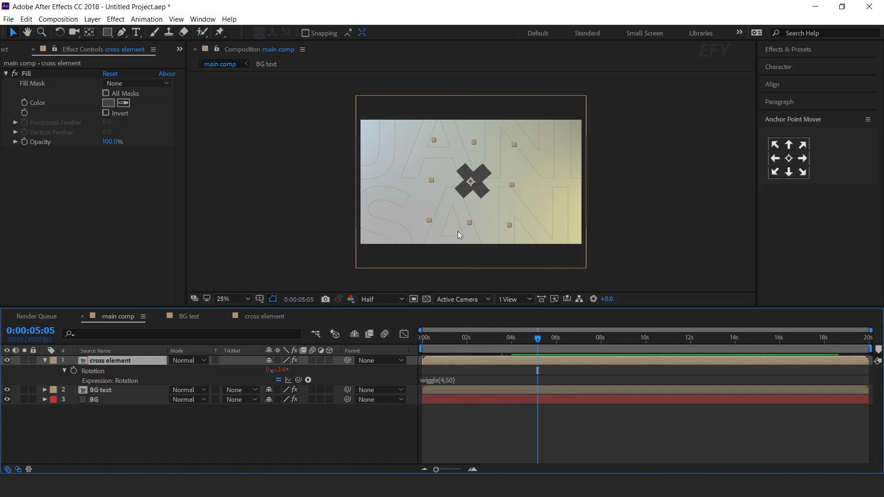
{"action": "key", "text": "s"}
{"action": "left_click", "coordinate": [298, 370]}
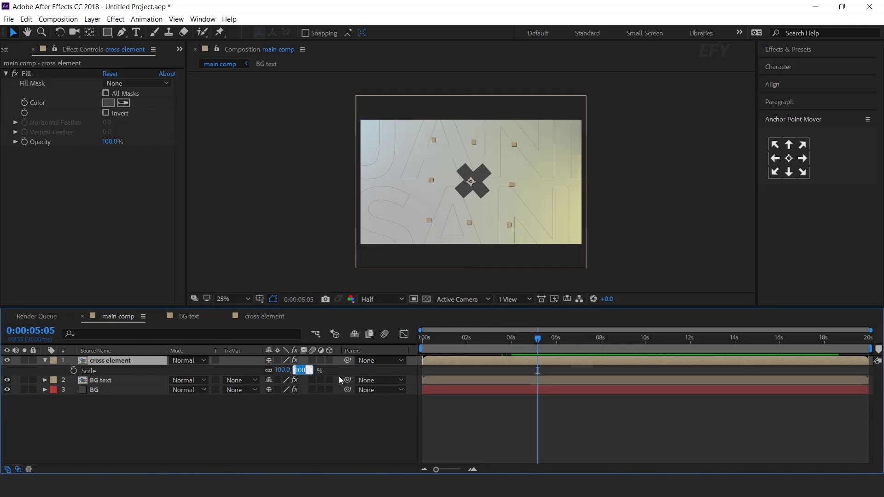
{"action": "type", "text": "15"}
{"action": "key", "text": "Return"}
{"action": "left_click", "coordinate": [363, 411]}
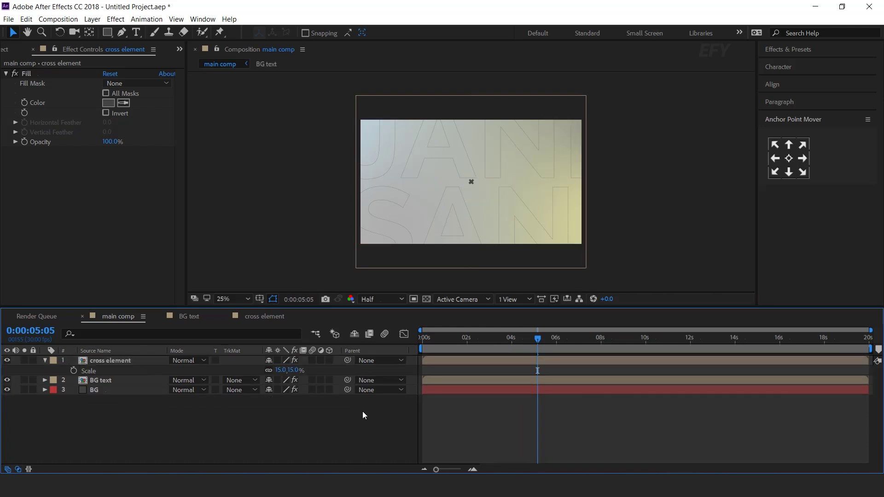
{"action": "left_click", "coordinate": [471, 184]}
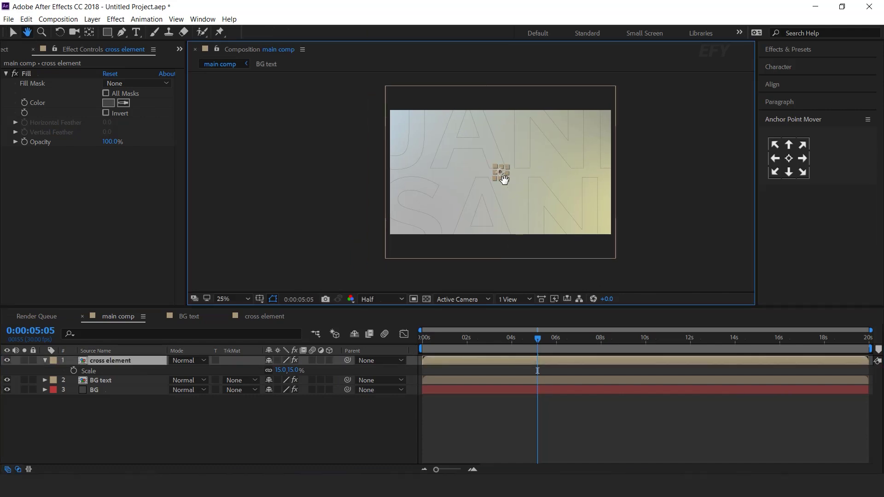
{"action": "left_click_drag", "start_coordinate": [471, 184], "coordinate": [422, 212]}
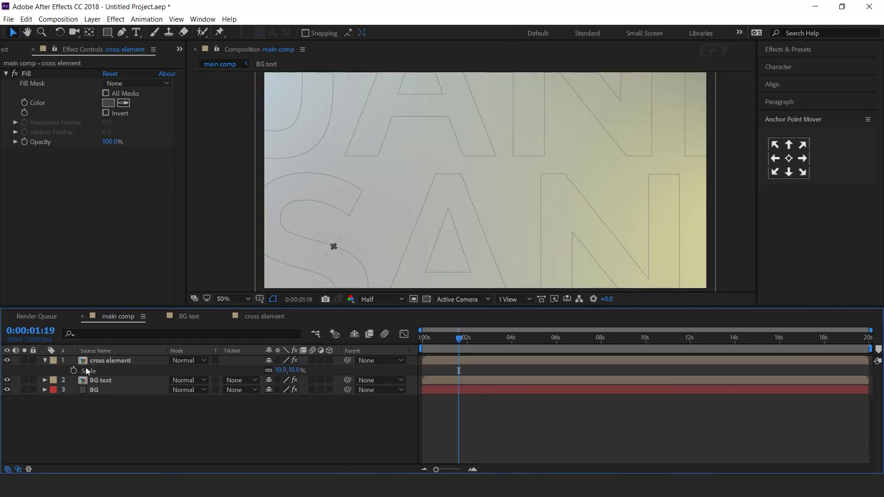
Duplicate the cross element layer and place the copy near the outlined A in the frame's upper row of letters.
{"action": "left_click", "coordinate": [118, 360]}
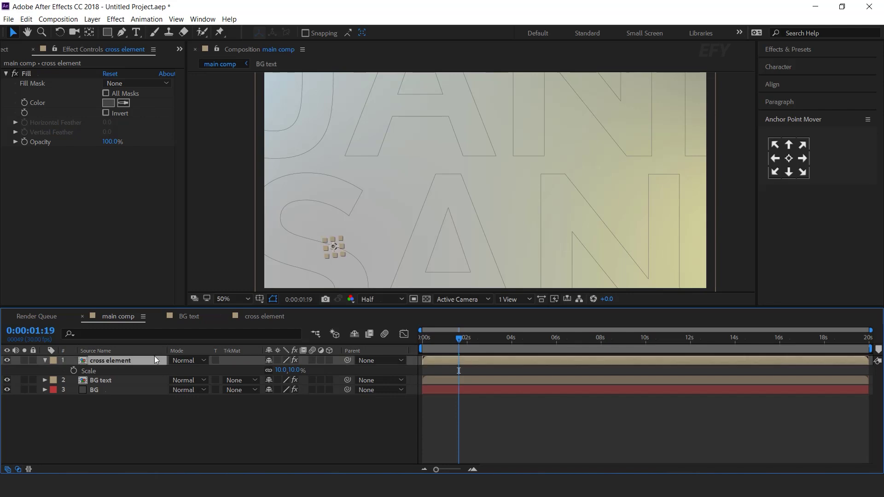
{"action": "key", "text": "ctrl+d"}
{"action": "left_click_drag", "start_coordinate": [343, 244], "coordinate": [396, 102]}
{"action": "scroll", "coordinate": [416, 157], "scroll_direction": "down", "scroll_amount": 2}
{"action": "left_click_drag", "start_coordinate": [489, 175], "coordinate": [439, 179]}
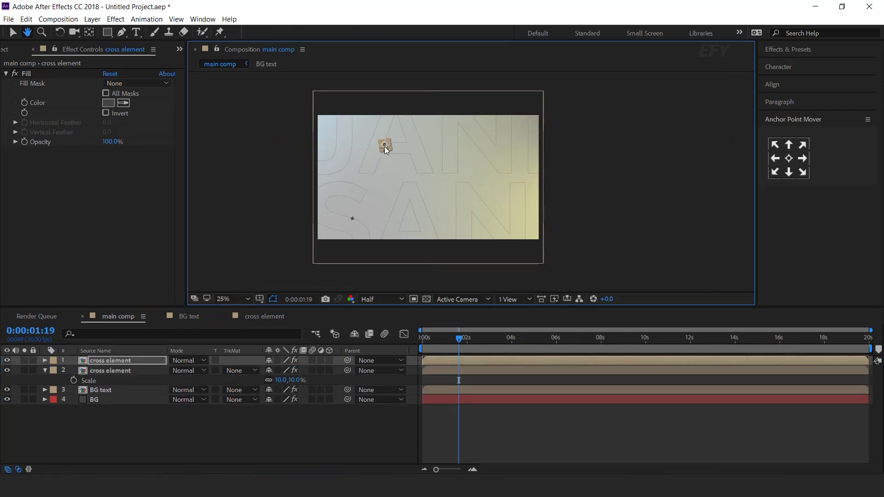
Make three more copies of the cross and spread them over the frame's upper right, lower right and lower middle.
{"action": "key", "text": "v"}
{"action": "left_click_drag", "start_coordinate": [385, 147], "coordinate": [507, 135]}
{"action": "key", "text": "ctrl+d"}
{"action": "key", "text": "ctrl+d"}
{"action": "left_click", "coordinate": [444, 215]}
{"action": "key", "text": "ctrl+d"}
{"action": "left_click_drag", "start_coordinate": [444, 215], "coordinate": [415, 220]}
Fine-tune the positions of the scattered crosses within the background letters and scrub through main comp to check them.
{"action": "left_click_drag", "start_coordinate": [352, 219], "coordinate": [345, 206]}
{"action": "left_click_drag", "start_coordinate": [510, 137], "coordinate": [499, 141]}
{"action": "left_click_drag", "start_coordinate": [376, 134], "coordinate": [380, 136]}
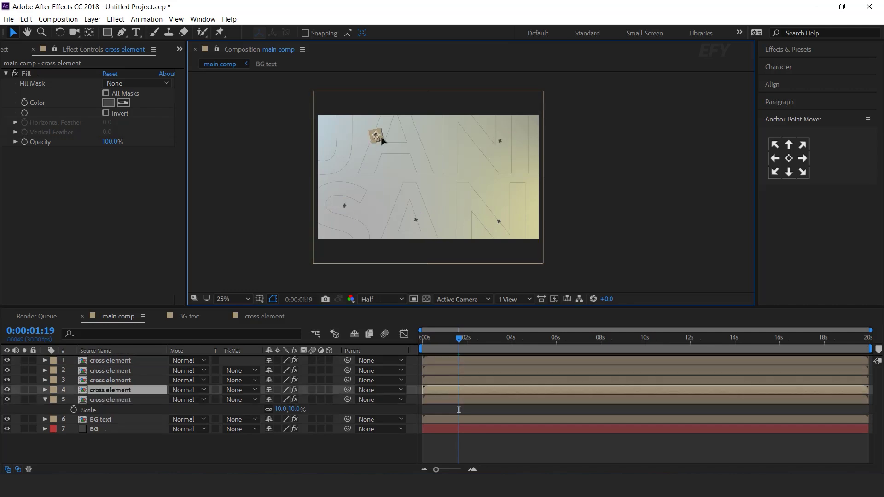
{"action": "left_click", "coordinate": [117, 435]}
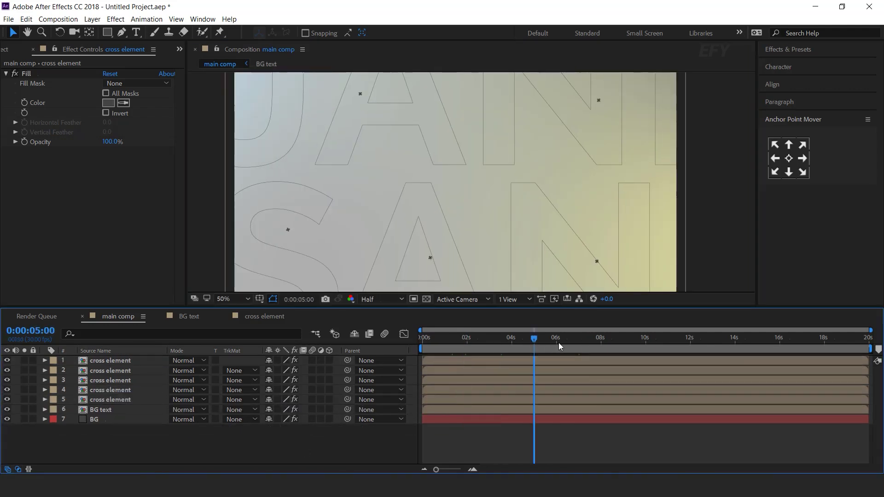
{"action": "left_click_drag", "start_coordinate": [558, 343], "coordinate": [614, 343]}
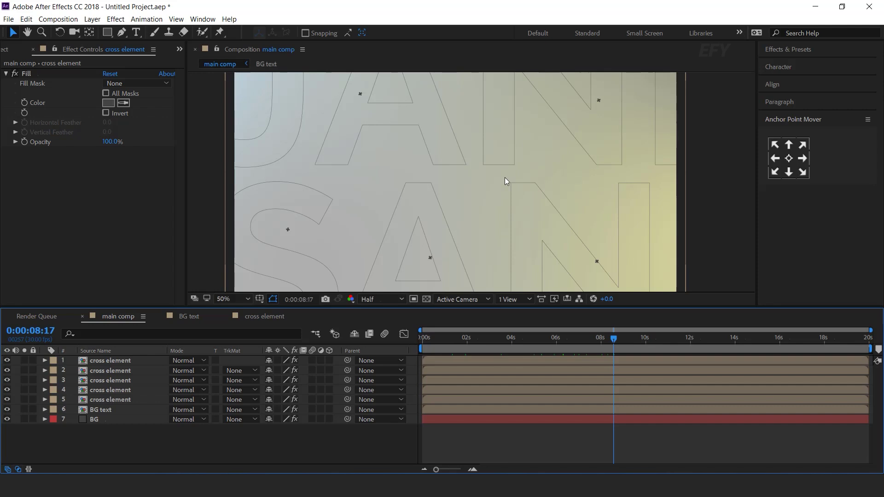
Create a new 1920 x 1080 px composition named dots.
{"action": "left_click", "coordinate": [89, 182]}
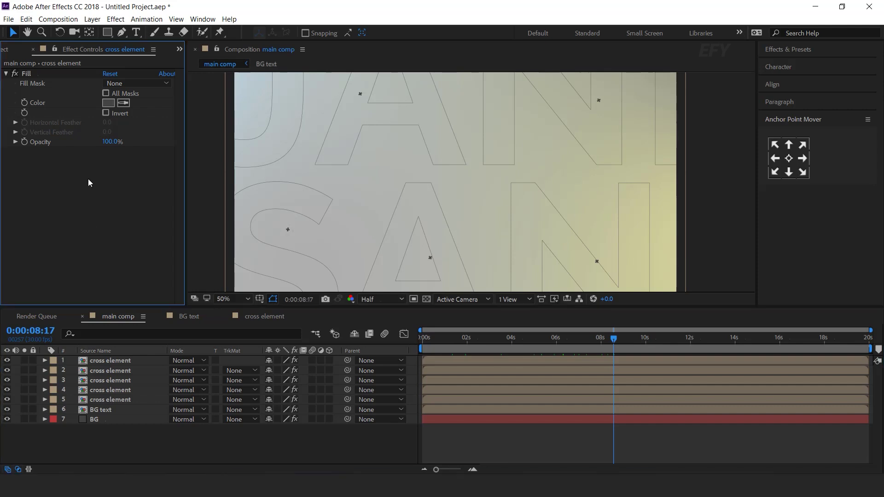
{"action": "left_click", "coordinate": [11, 50]}
{"action": "left_click", "coordinate": [67, 241]}
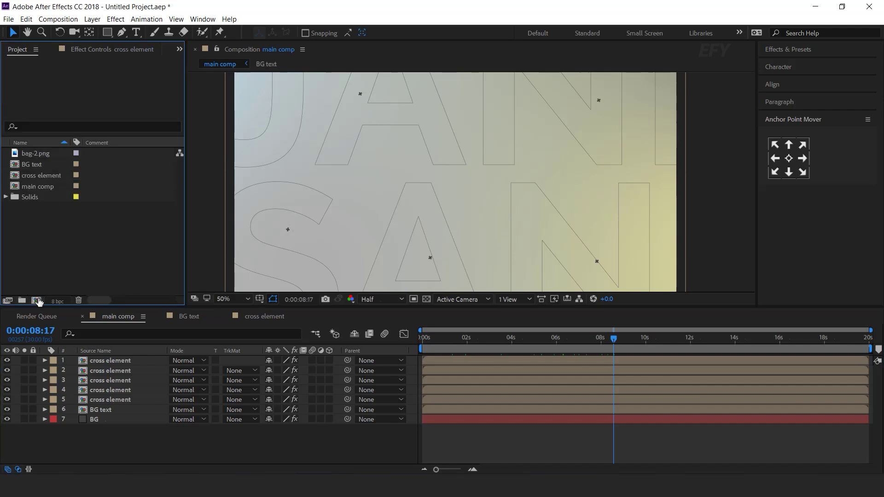
{"action": "left_click", "coordinate": [36, 300]}
{"action": "left_click", "coordinate": [442, 171]}
{"action": "type", "text": "1920"}
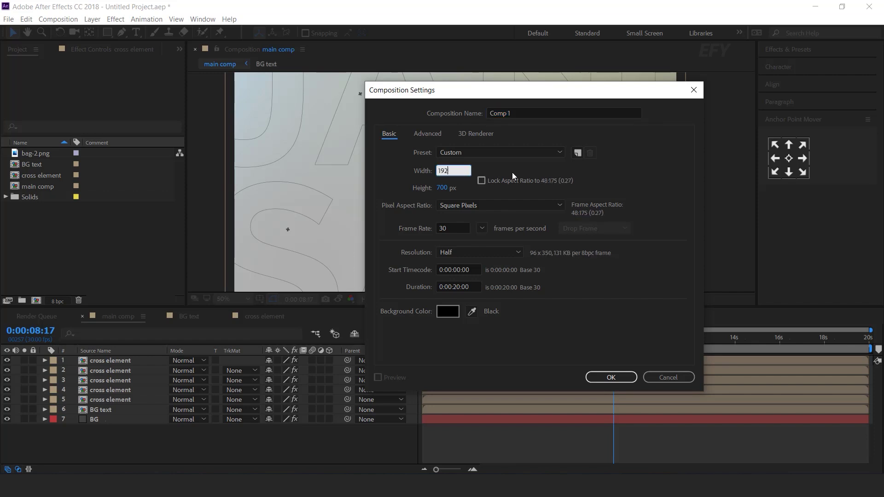
{"action": "key", "text": "Tab"}
{"action": "type", "text": "1080"}
{"action": "left_click", "coordinate": [538, 112]}
{"action": "type", "text": "dots"}
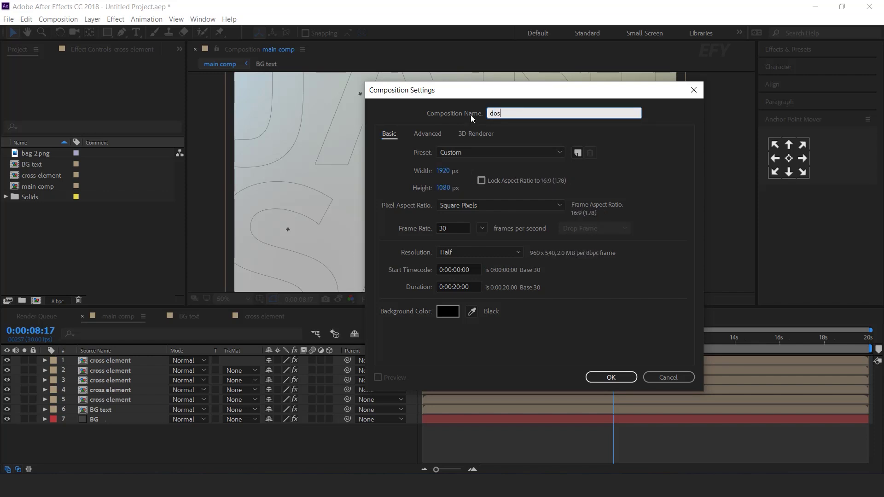
{"action": "key", "text": "Return"}
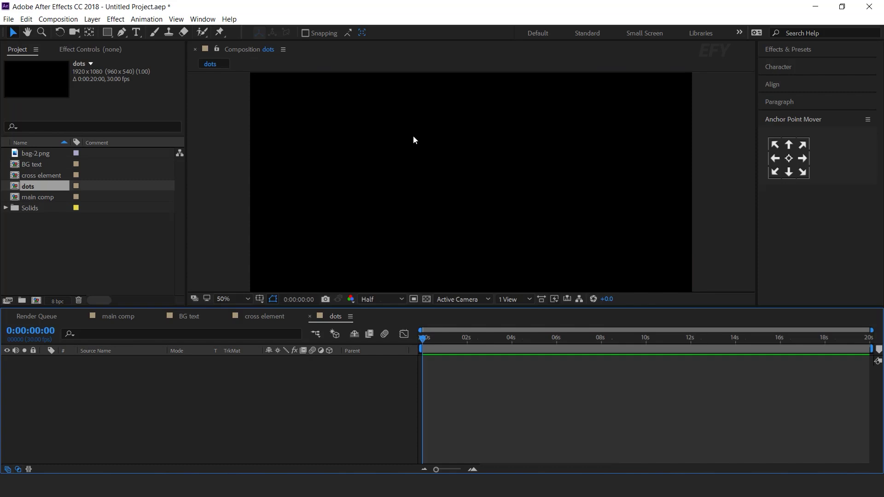
Add a full-frame dark gray solid to the dots composition and apply Fractal Noise to it.
{"action": "key", "text": "ctrl+y"}
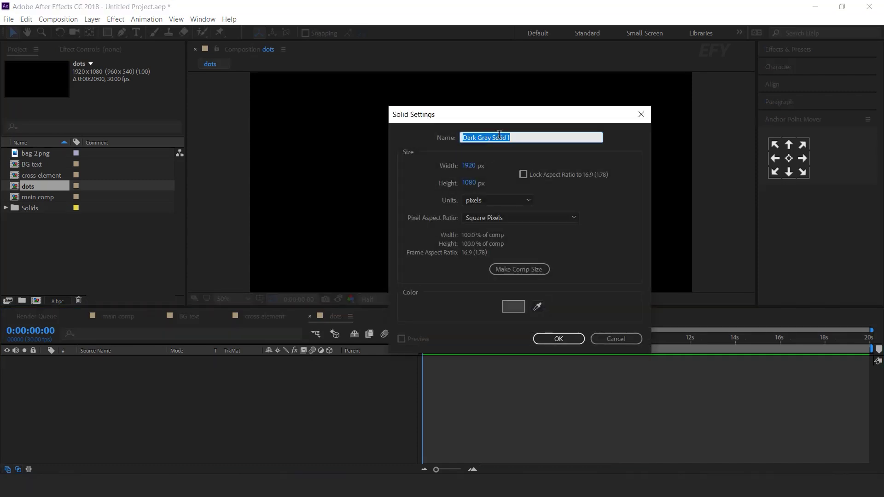
{"action": "left_click", "coordinate": [558, 339]}
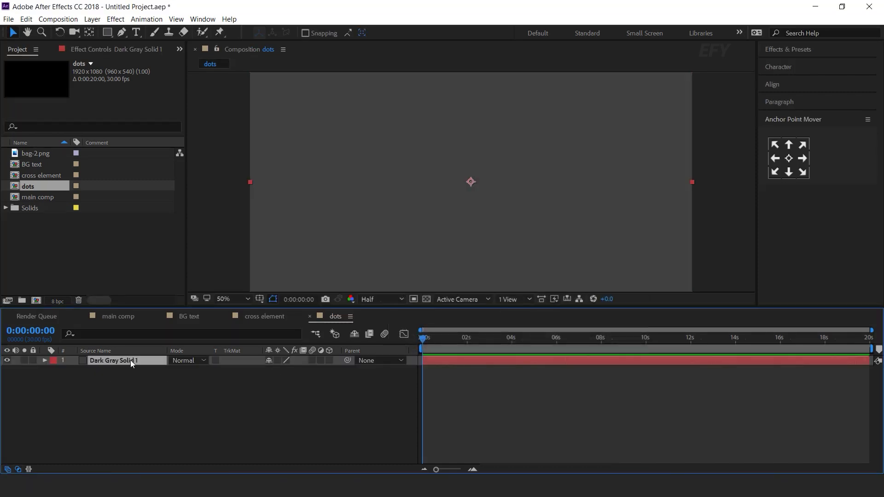
{"action": "key", "text": "ctrl+space"}
{"action": "type", "text": "fra"}
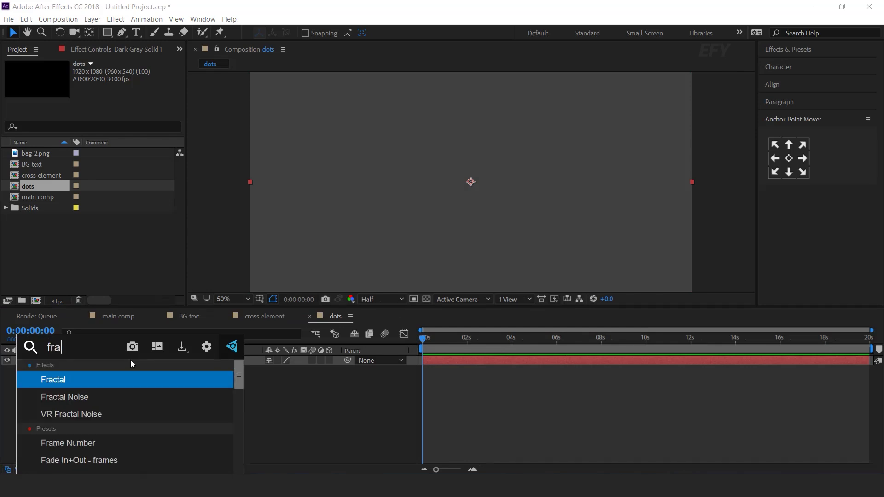
{"action": "key", "text": "Down"}
{"action": "key", "text": "Return"}
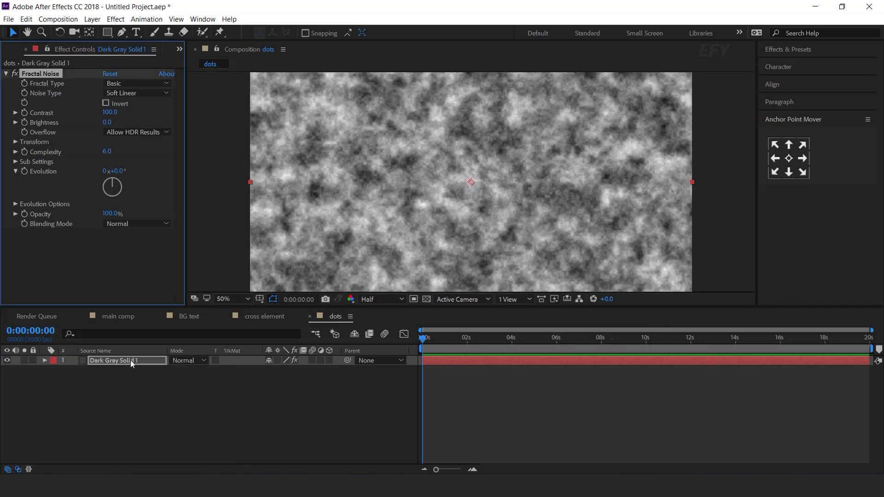
Set the Fractal Noise contrast to 400 and brightness to -100.
{"action": "left_click", "coordinate": [106, 113]}
{"action": "type", "text": "400"}
{"action": "left_click", "coordinate": [110, 121]}
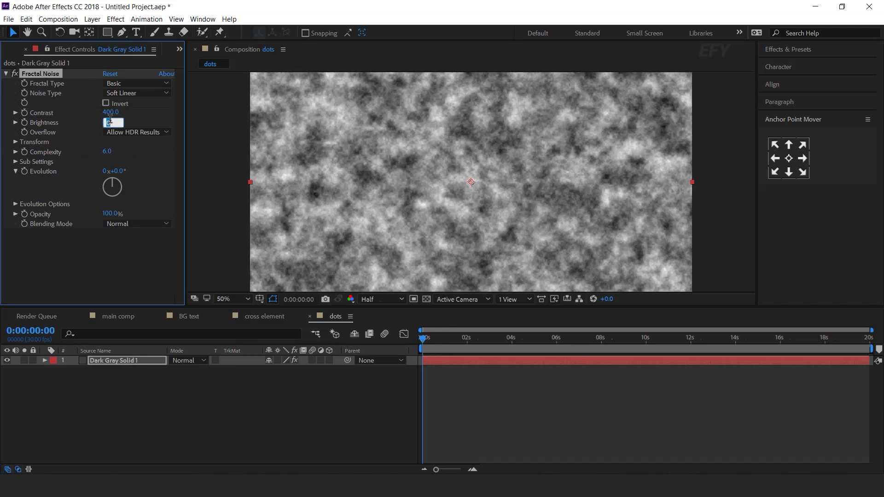
{"action": "type", "text": "-40"}
{"action": "key", "text": "Return"}
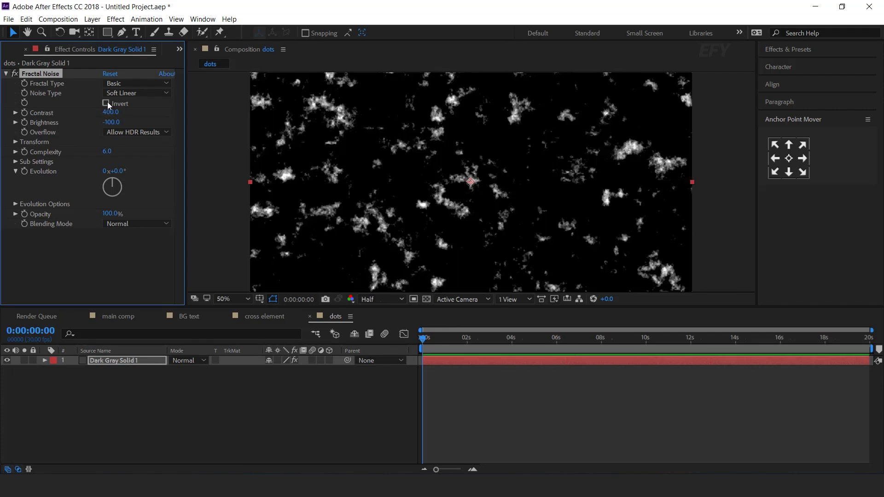
Change the noise type to Spline and reduce the complexity to 1.
{"action": "left_click", "coordinate": [124, 93]}
{"action": "left_click", "coordinate": [138, 138]}
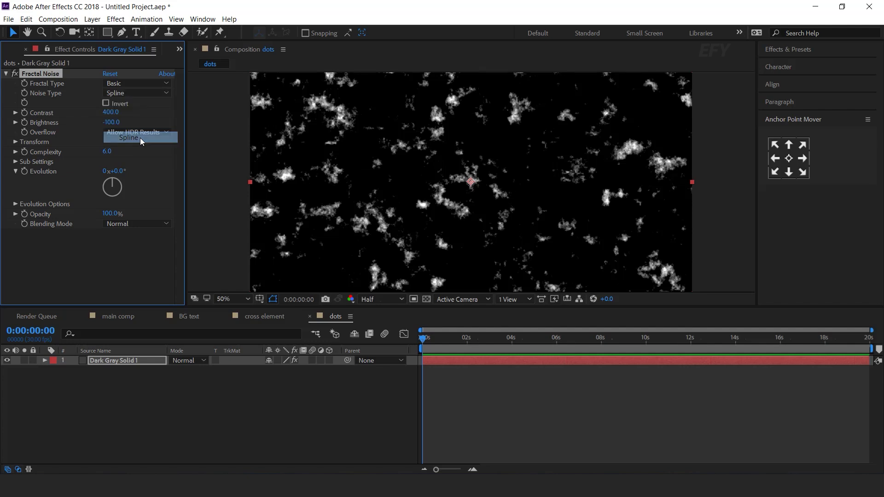
{"action": "left_click", "coordinate": [109, 152]}
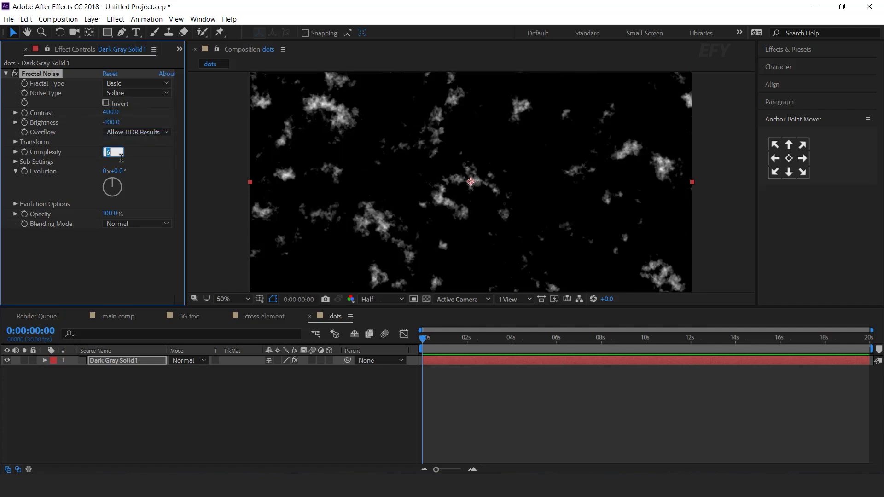
{"action": "type", "text": "1"}
{"action": "key", "text": "Return"}
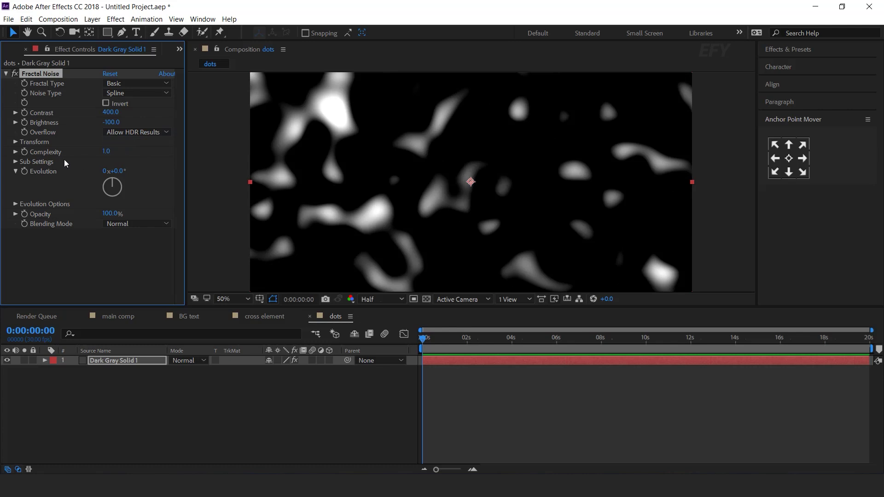
Set the uniform scale in the Fractal Noise transform settings to 1000.
{"action": "left_click", "coordinate": [15, 142]}
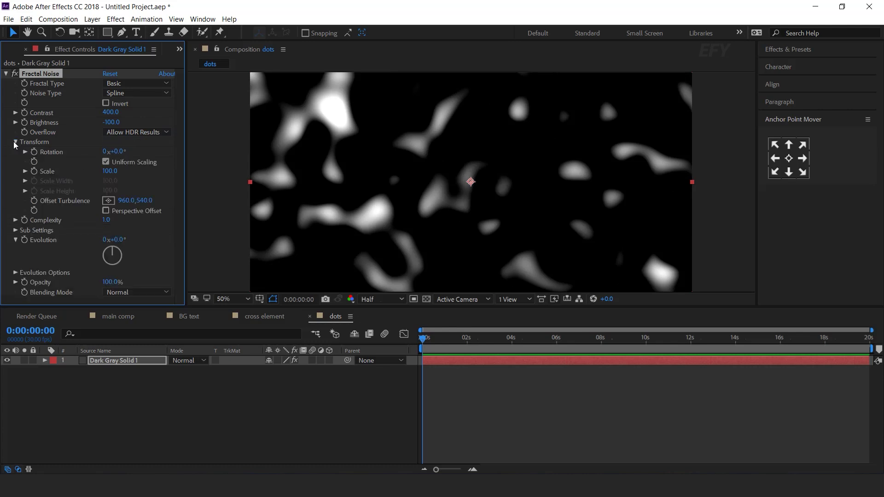
{"action": "left_click", "coordinate": [109, 172]}
{"action": "type", "text": "1000"}
{"action": "key", "text": "Return"}
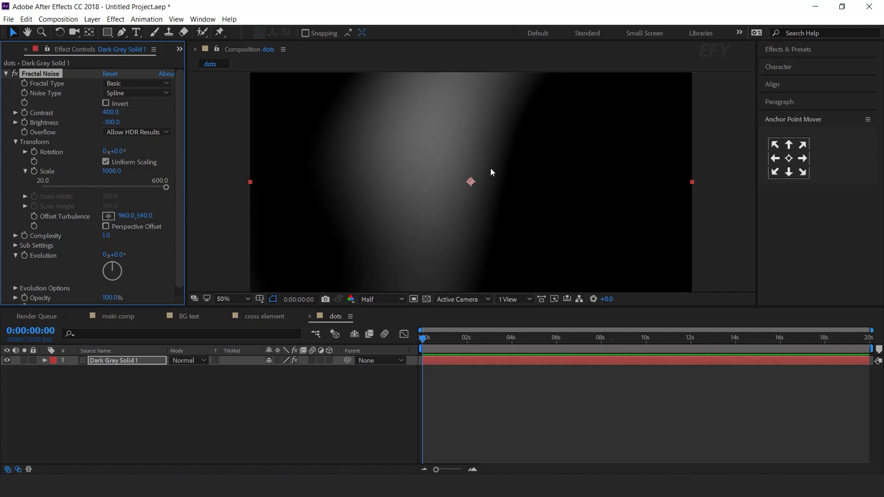
Animate the Fractal Noise Evolution with the expression time*150 and preview the motion.
{"action": "scroll", "coordinate": [477, 174], "scroll_direction": "down", "scroll_amount": 2}
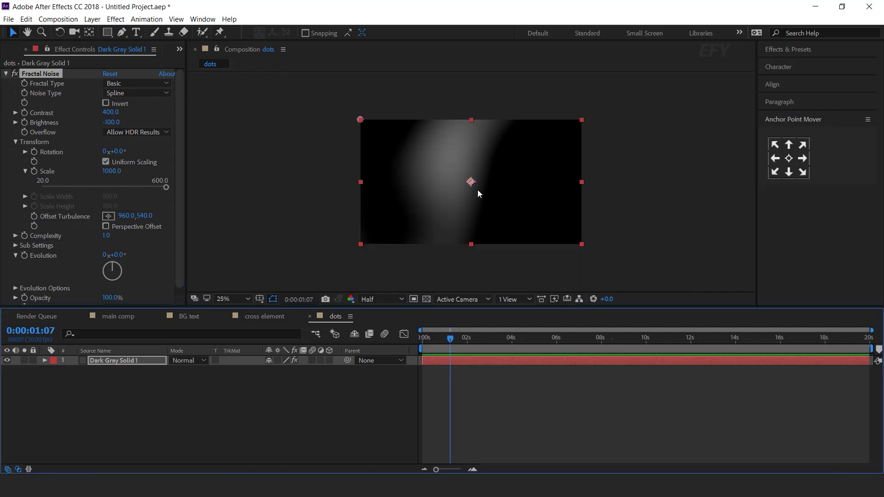
{"action": "left_click", "coordinate": [24, 255], "text": "alt"}
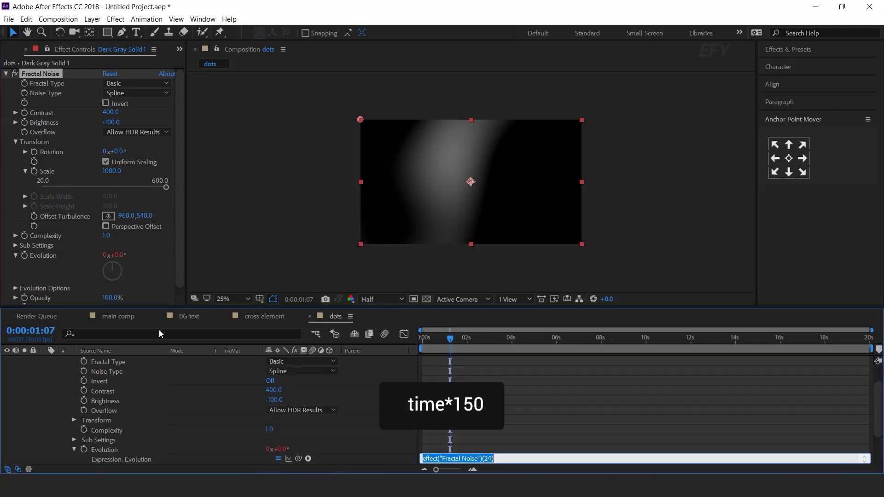
{"action": "type", "text": "time*15"}
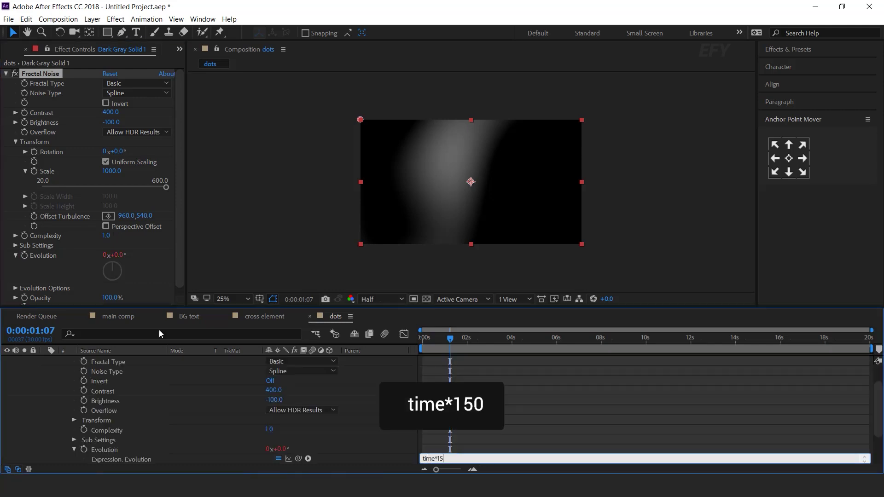
{"action": "type", "text": "0"}
{"action": "left_click", "coordinate": [159, 330]}
{"action": "scroll", "coordinate": [92, 396], "scroll_direction": "up", "scroll_amount": 2}
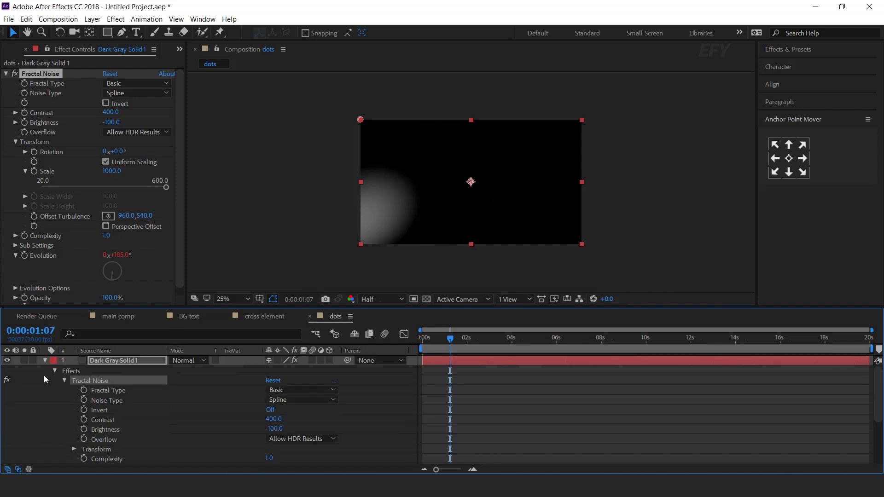
{"action": "left_click", "coordinate": [45, 360]}
{"action": "key", "text": "space"}
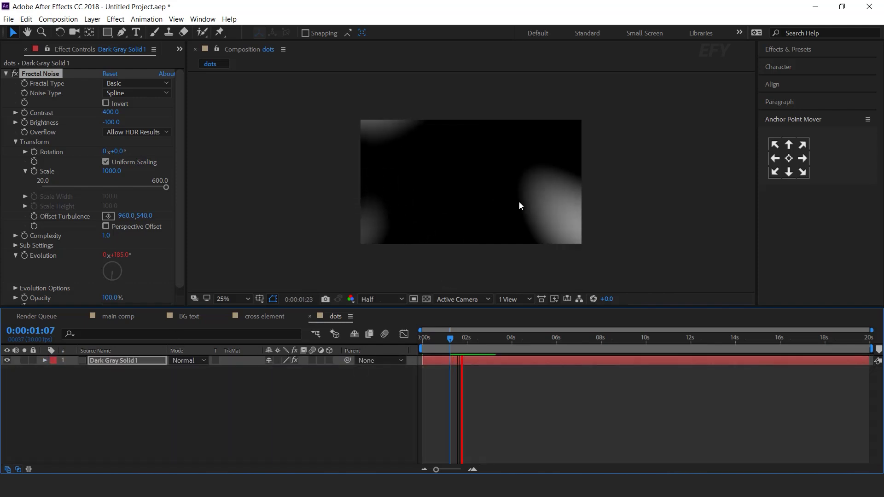
{"action": "key", "text": "space"}
{"action": "left_click", "coordinate": [465, 339]}
Create a full-frame white solid (ffffff) above the noise layer.
{"action": "key", "text": "ctrl+y"}
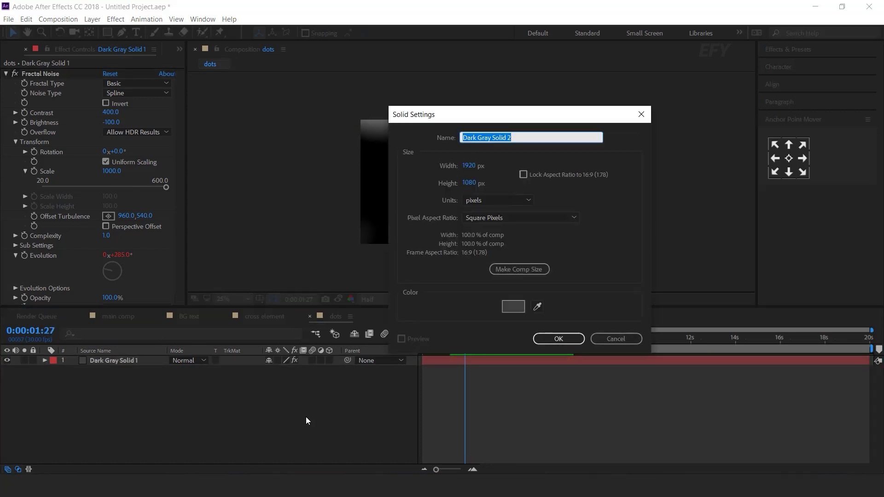
{"action": "left_click", "coordinate": [513, 307]}
{"action": "type", "text": "ffffff"}
{"action": "left_click", "coordinate": [410, 85]}
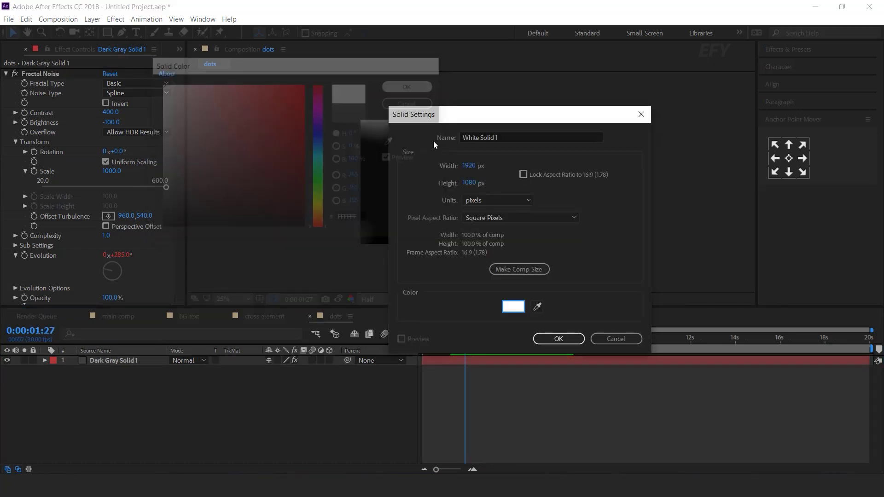
{"action": "left_click", "coordinate": [568, 342]}
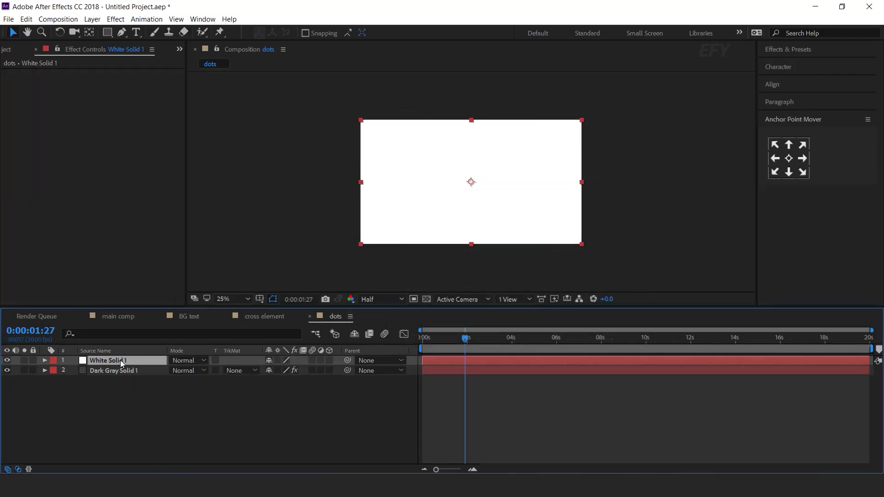
Apply CC Ball Action to the white solid with grid spacing 8 and ball size 15.
{"action": "key", "text": "ctrl+space"}
{"action": "type", "text": "cc ba"}
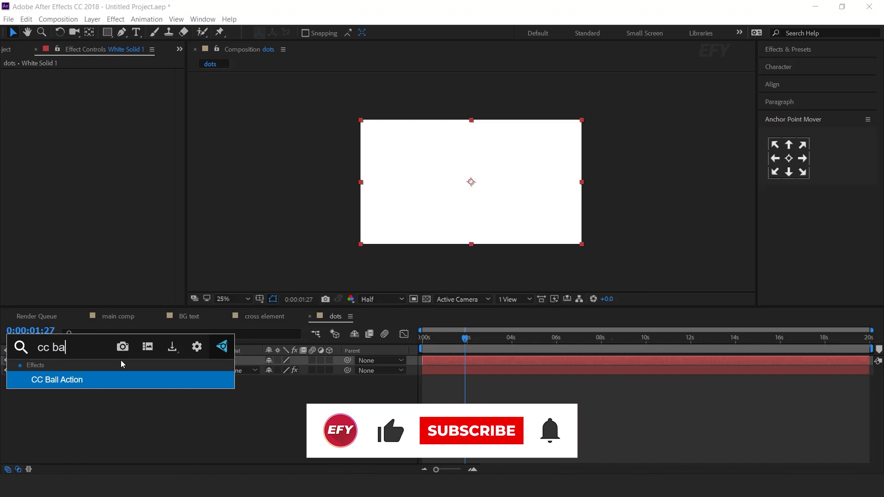
{"action": "left_click", "coordinate": [123, 374]}
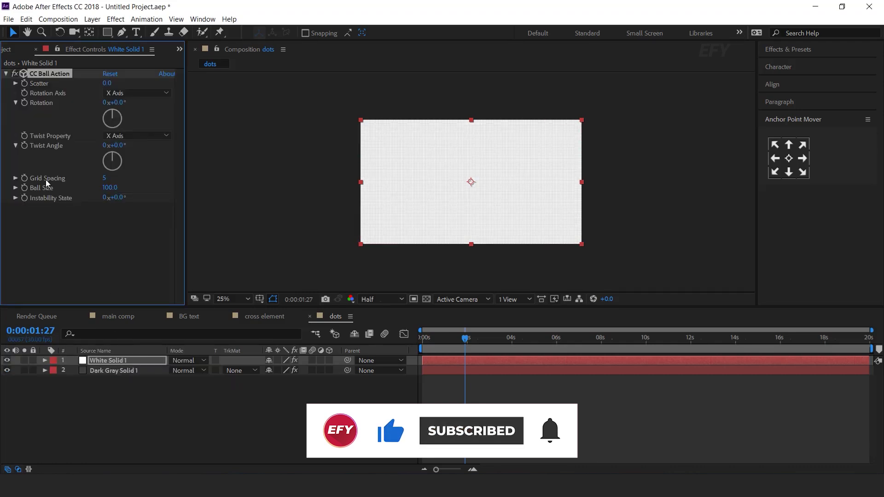
{"action": "left_click", "coordinate": [105, 179]}
{"action": "left_click", "coordinate": [101, 189]}
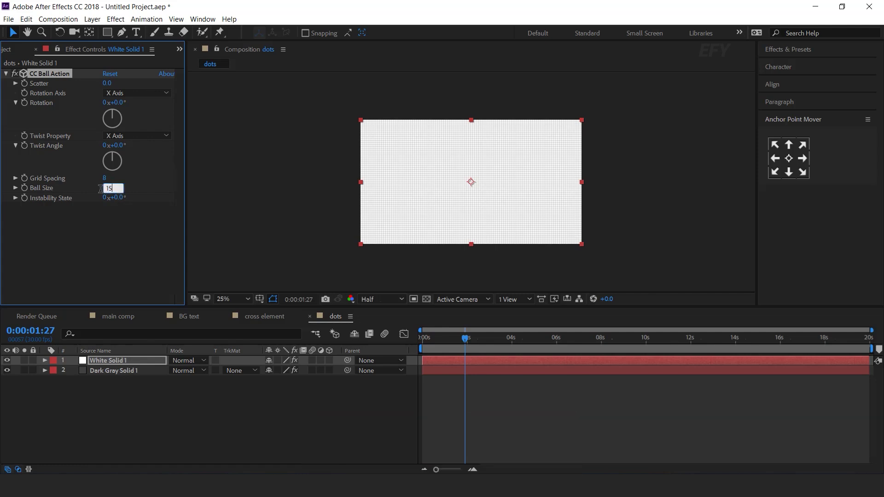
{"action": "key", "text": "Return"}
{"action": "key", "text": "period"}
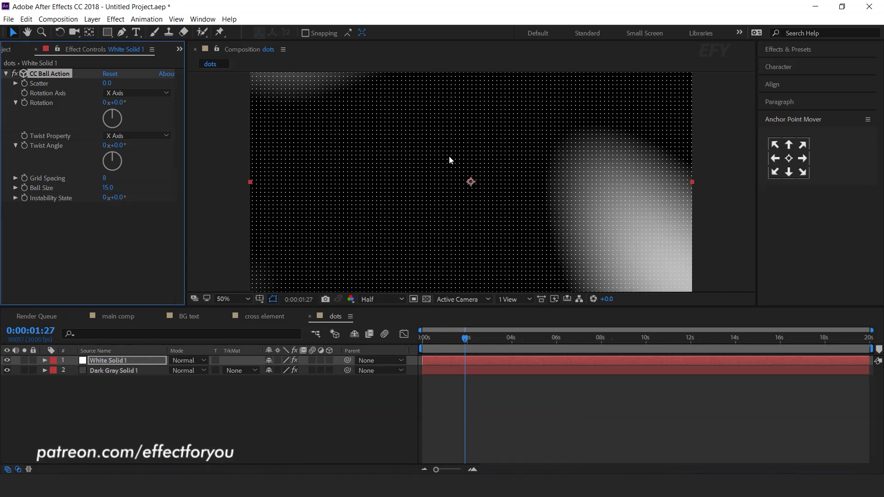
Set the noise layer's track matte to Alpha Matte "White Solid 1" and scrub through the dots animation.
{"action": "left_click", "coordinate": [116, 373]}
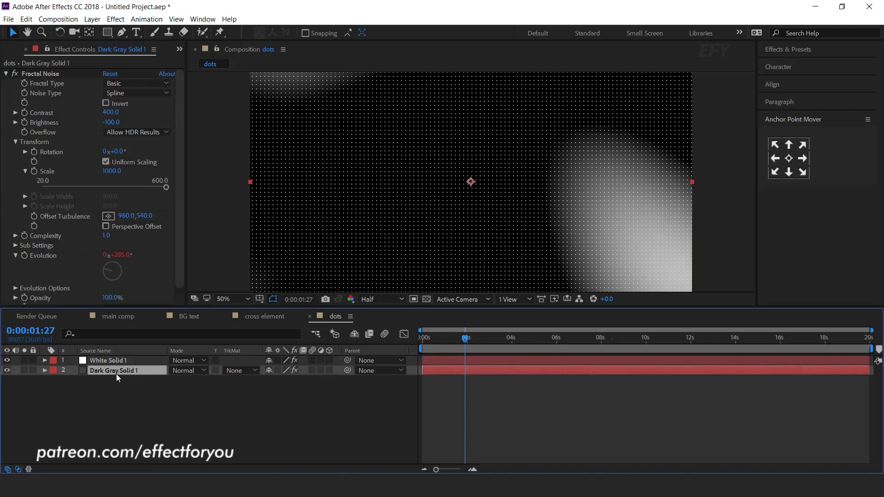
{"action": "left_click", "coordinate": [239, 370]}
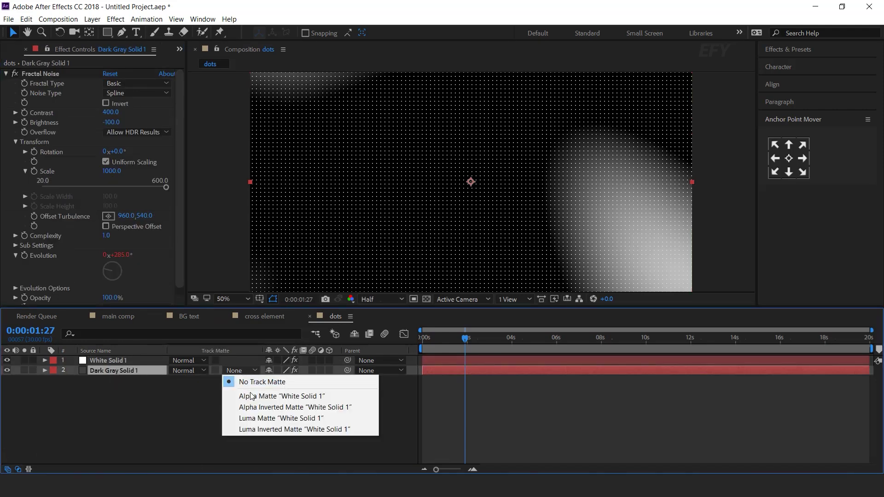
{"action": "left_click", "coordinate": [306, 396]}
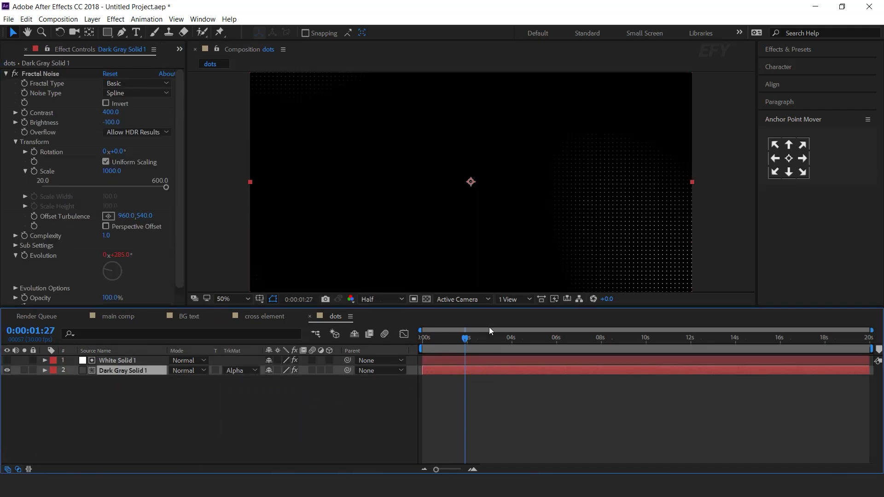
{"action": "key", "text": "comma"}
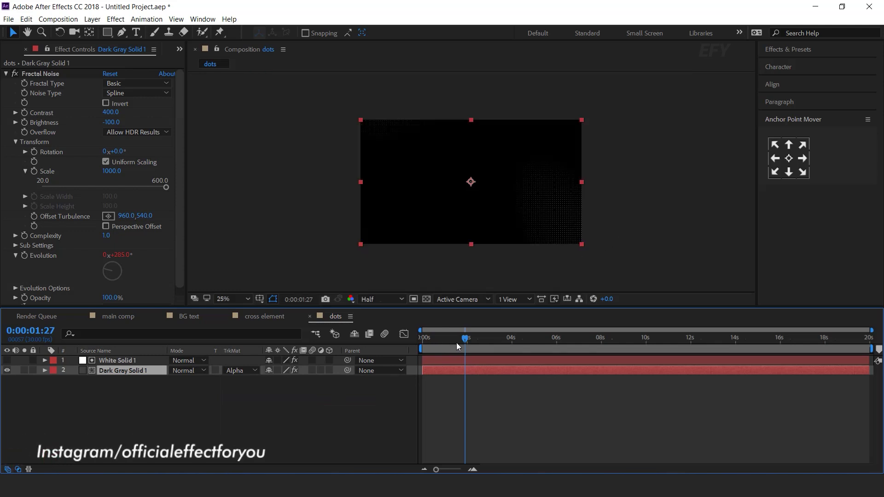
{"action": "left_click_drag", "start_coordinate": [457, 342], "coordinate": [635, 332]}
{"action": "left_click", "coordinate": [313, 413]}
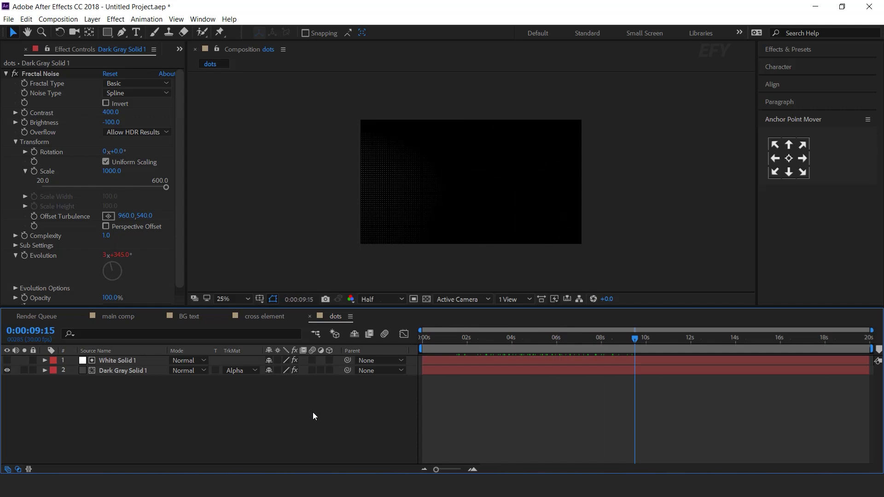
Place the dots composition as the uppermost layer in main comp.
{"action": "left_click", "coordinate": [138, 317]}
{"action": "left_click", "coordinate": [18, 49]}
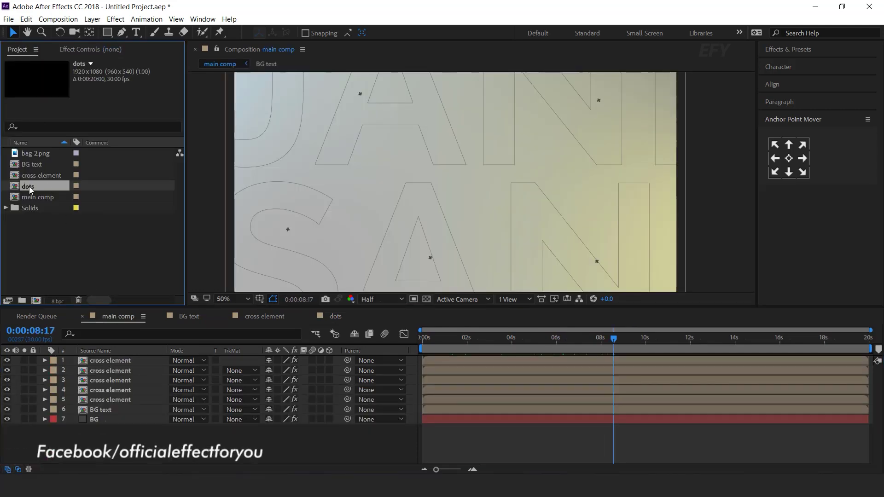
{"action": "left_click_drag", "start_coordinate": [29, 187], "coordinate": [115, 362]}
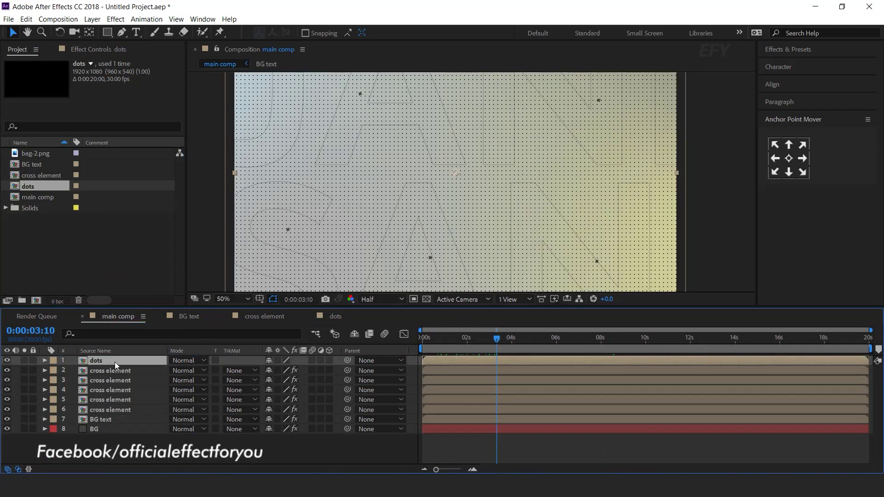
Lower the dots layer's opacity to 40% and scrub through main comp to check it.
{"action": "key", "text": "t"}
{"action": "left_click", "coordinate": [269, 370]}
{"action": "type", "text": "50"}
{"action": "key", "text": "Return"}
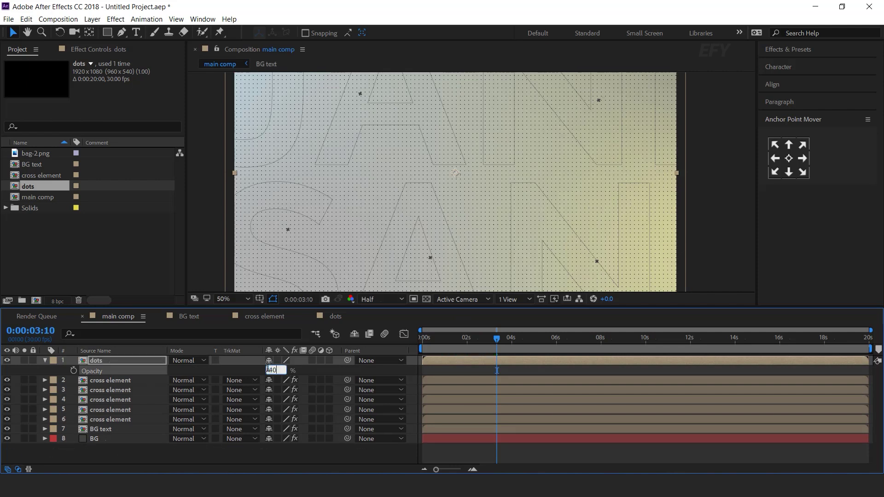
{"action": "type", "text": "40"}
{"action": "key", "text": "Return"}
{"action": "left_click_drag", "start_coordinate": [454, 348], "coordinate": [583, 342]}
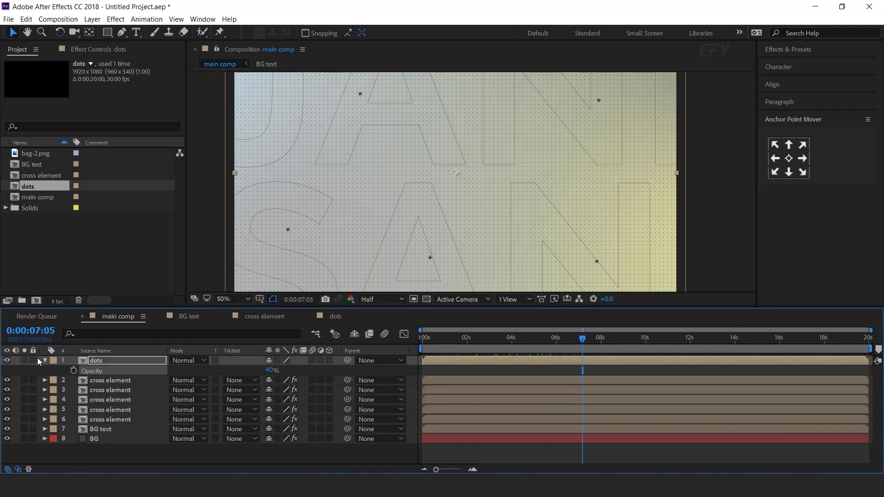
Duplicate the dots layer in main comp and set the upper copy's blending mode to Screen.
{"action": "key", "text": "t"}
{"action": "key", "text": "ctrl+d"}
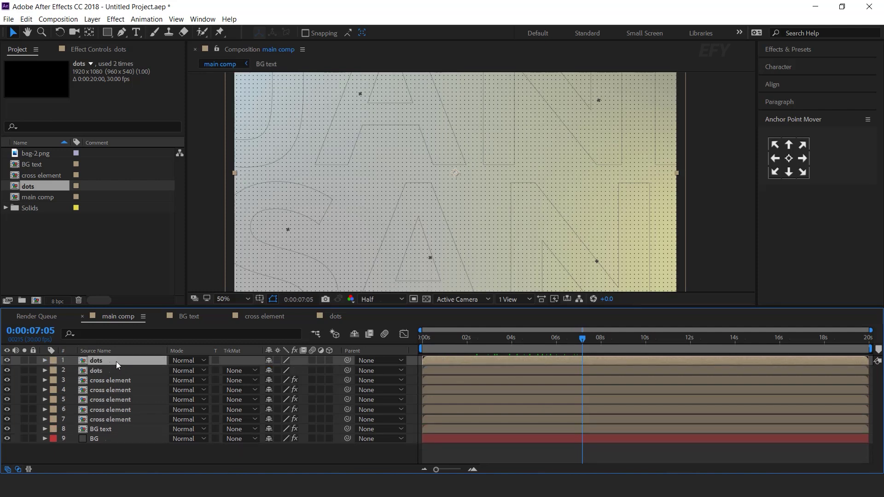
{"action": "left_click", "coordinate": [179, 360]}
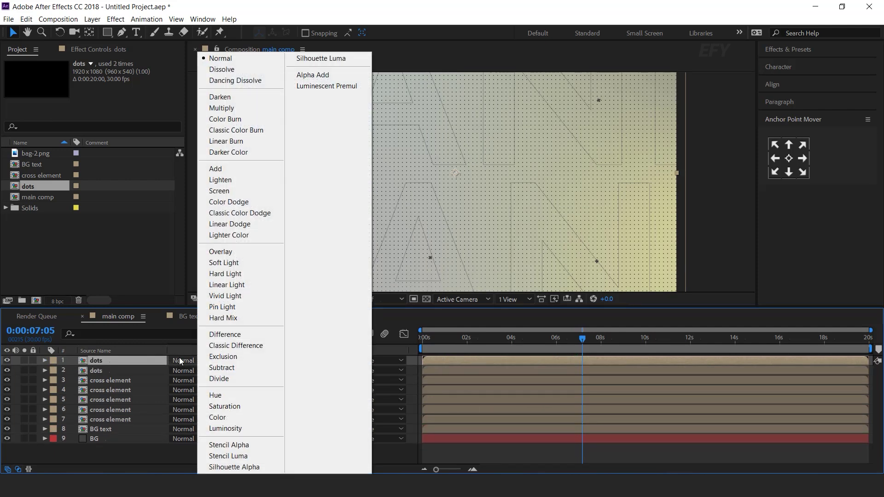
{"action": "left_click", "coordinate": [228, 191]}
Raise the Screen-mode dots layer's opacity to 100% and preview main comp from the start.
{"action": "key", "text": "t"}
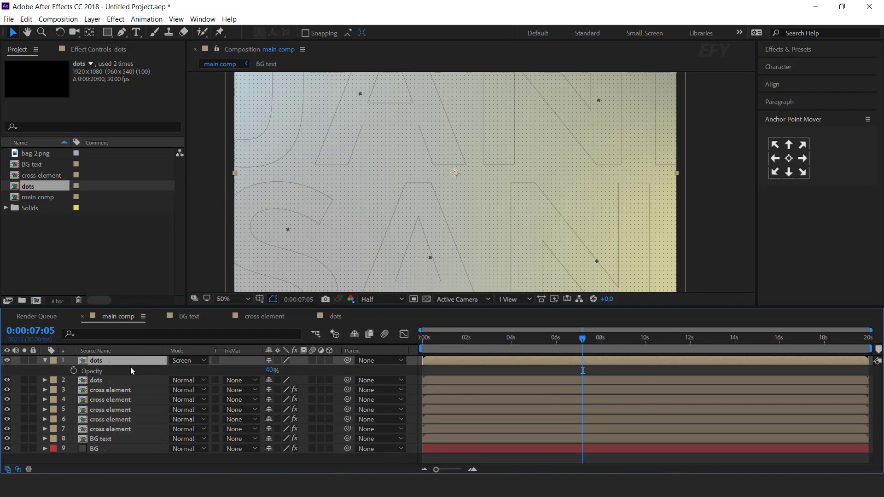
{"action": "left_click_drag", "start_coordinate": [269, 370], "coordinate": [597, 372]}
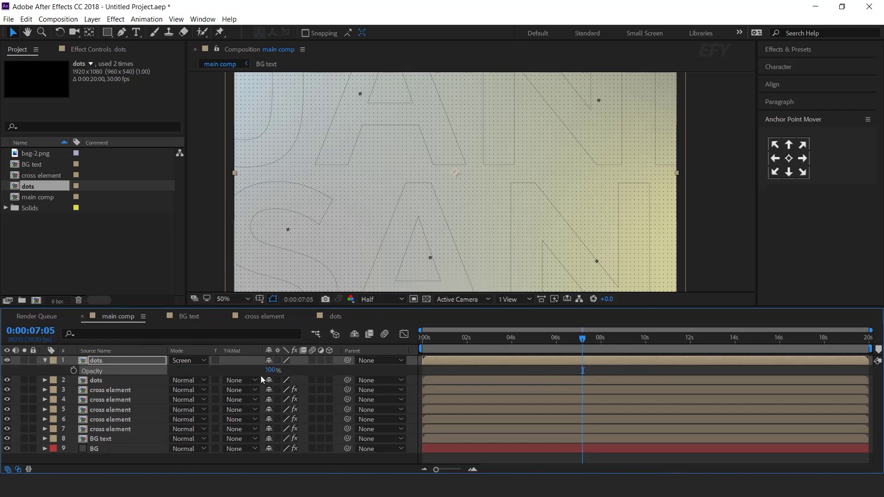
{"action": "left_click", "coordinate": [46, 359]}
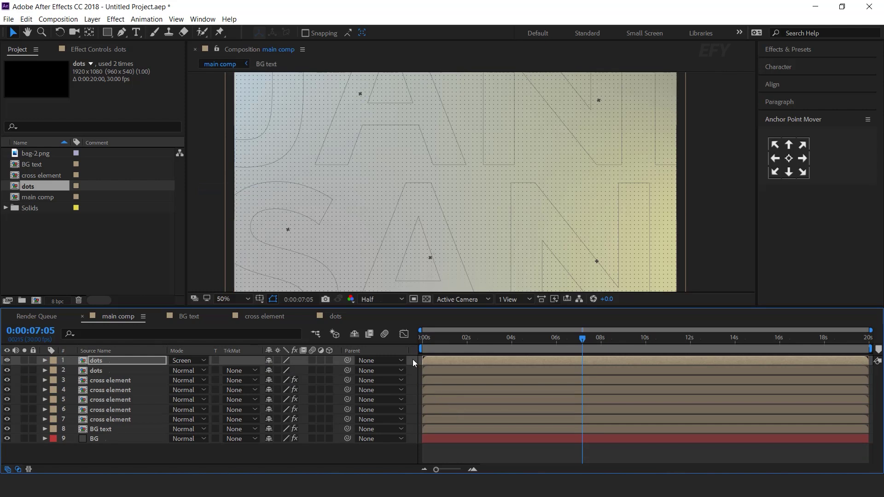
{"action": "left_click_drag", "start_coordinate": [433, 335], "coordinate": [416, 338]}
{"action": "key", "text": "space"}
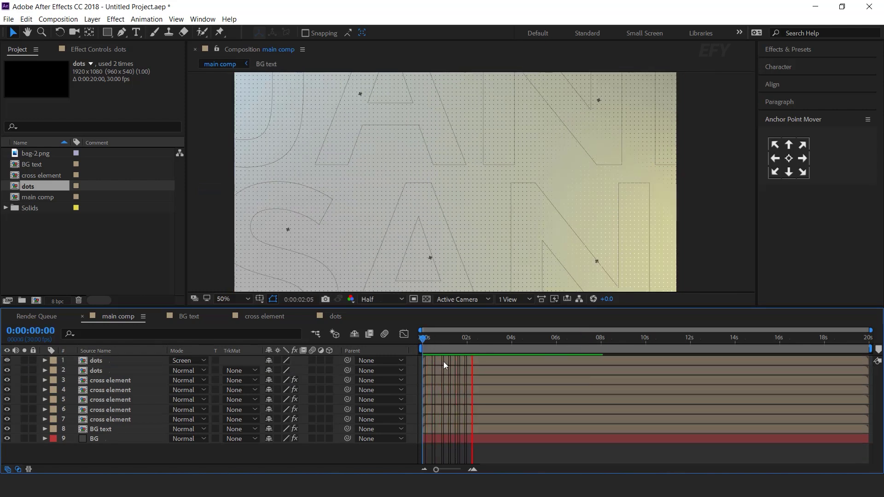
{"action": "left_click", "coordinate": [465, 339]}
Create a new 700 × 300 px composition named "small circle".
{"action": "left_click", "coordinate": [78, 278]}
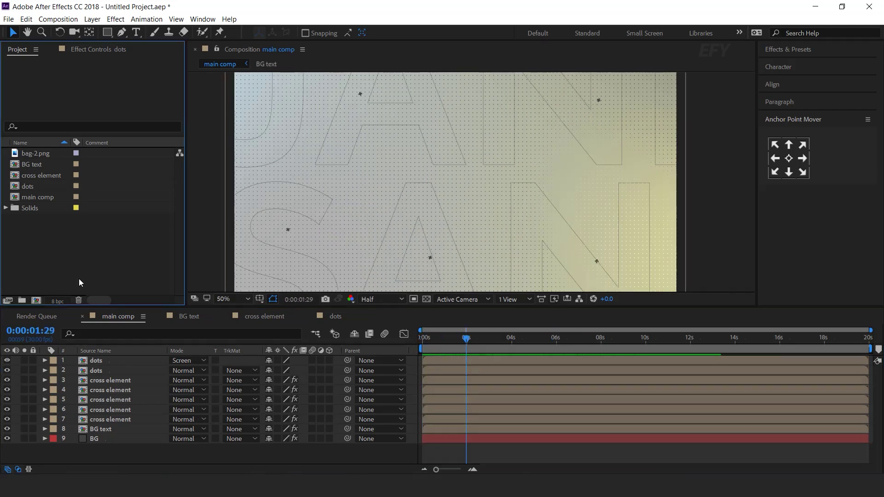
{"action": "left_click", "coordinate": [36, 301]}
{"action": "left_click", "coordinate": [443, 170]}
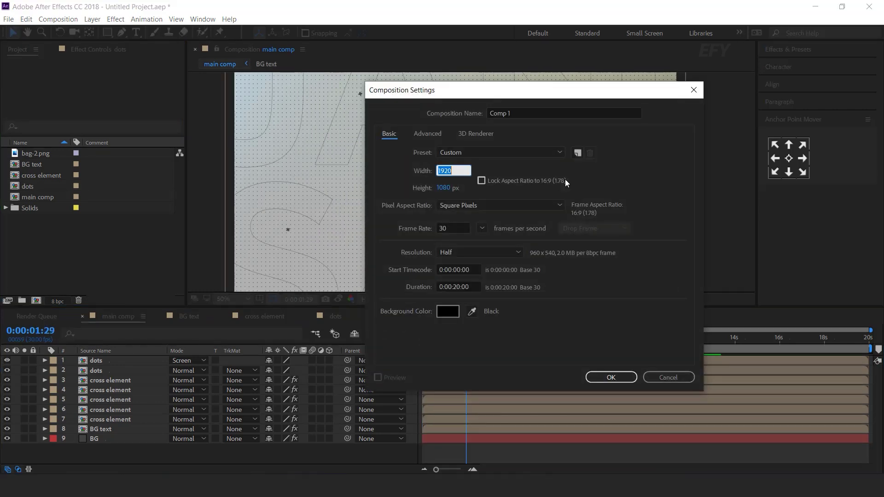
{"action": "type", "text": "700"}
{"action": "key", "text": "Tab"}
{"action": "type", "text": "300"}
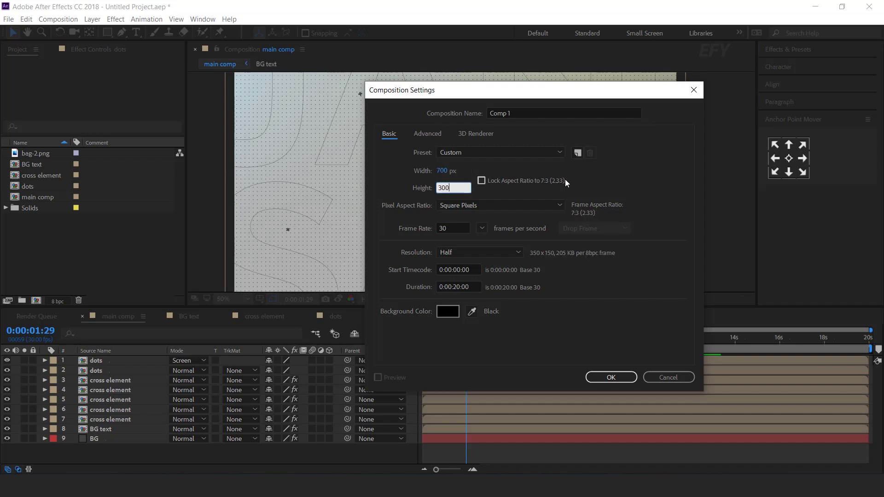
{"action": "left_click", "coordinate": [471, 119]}
{"action": "type", "text": "small circle"}
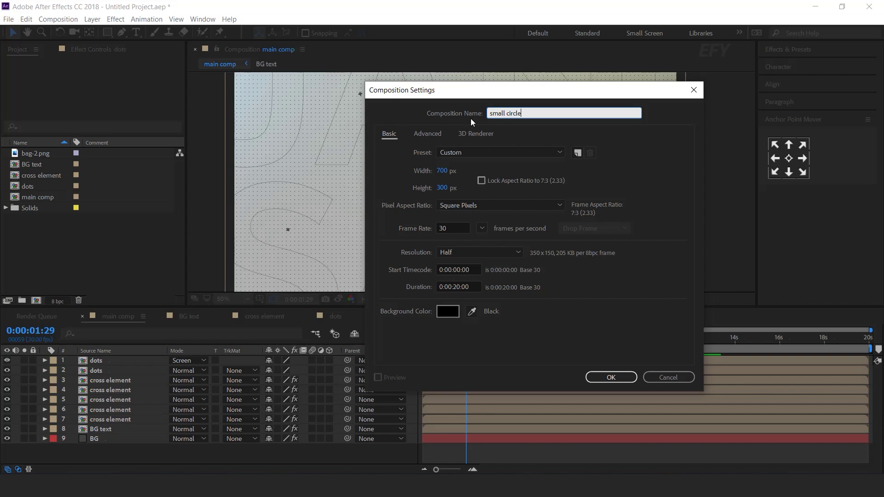
{"action": "key", "text": "Return"}
Draw a small white ellipse in the left part of the small circle composition and center its anchor point.
{"action": "scroll", "coordinate": [451, 197], "scroll_direction": "up", "scroll_amount": 2}
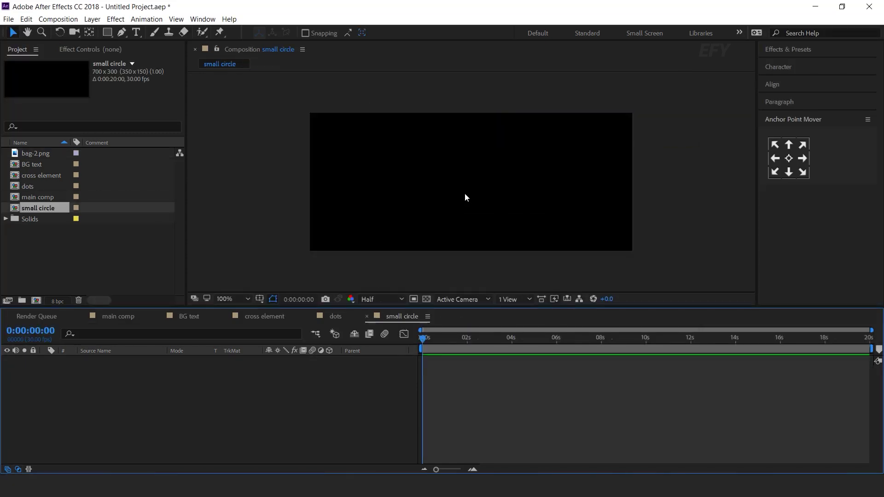
{"action": "left_click", "coordinate": [154, 237]}
{"action": "left_click_drag", "start_coordinate": [108, 39], "coordinate": [166, 58]}
{"action": "left_click_drag", "start_coordinate": [360, 168], "coordinate": [386, 193]}
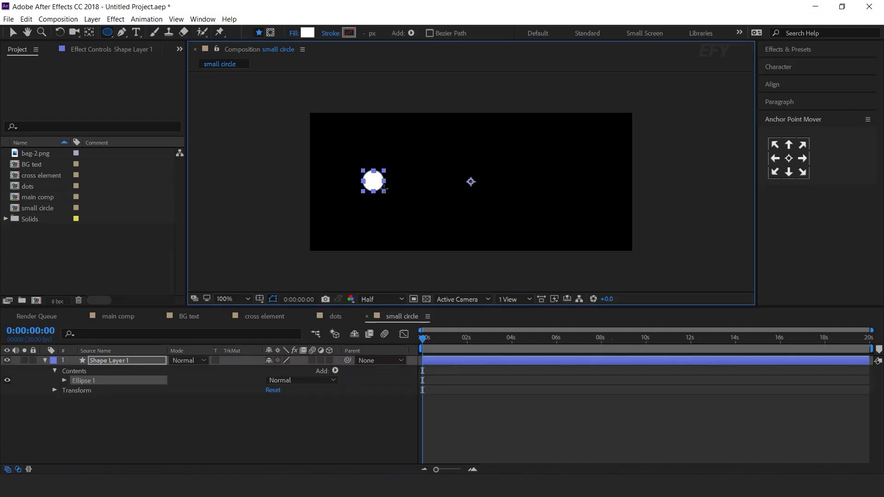
{"action": "left_click", "coordinate": [786, 159]}
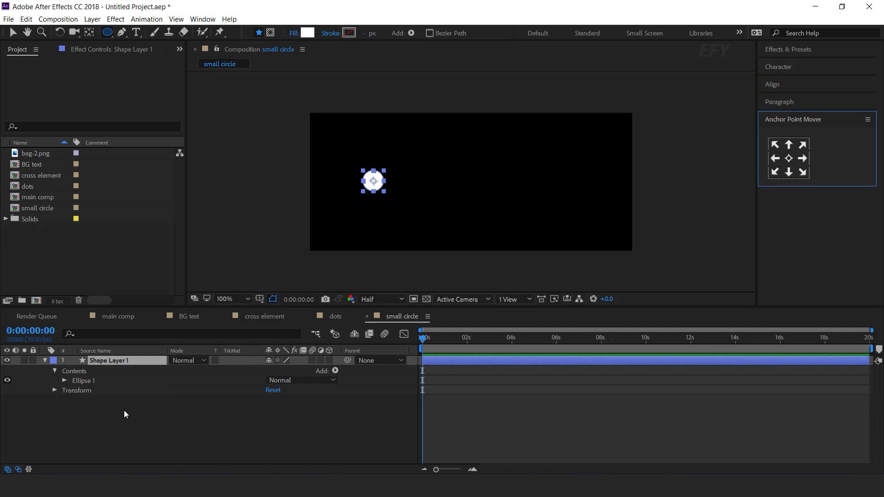
Add the expression wiggle(8,80) to the circle layer's opacity and preview the flicker.
{"action": "left_click", "coordinate": [122, 385]}
{"action": "left_click", "coordinate": [142, 363]}
{"action": "key", "text": "t"}
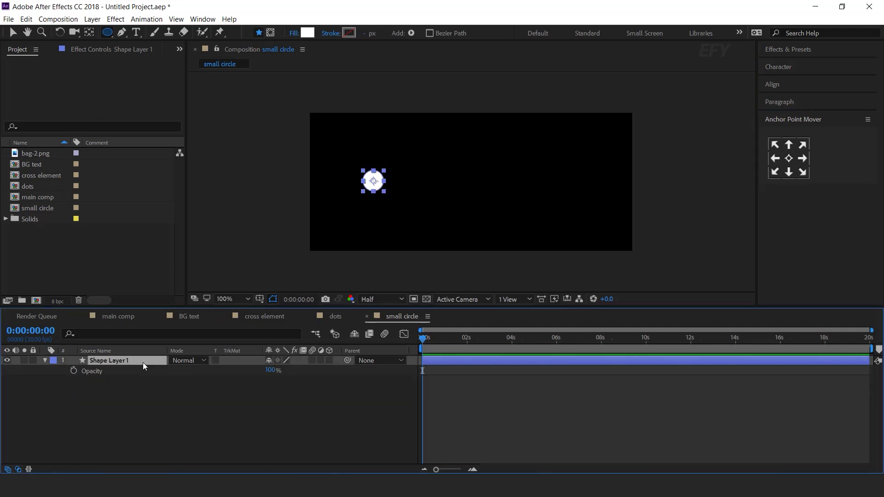
{"action": "left_click", "coordinate": [74, 371], "text": "alt"}
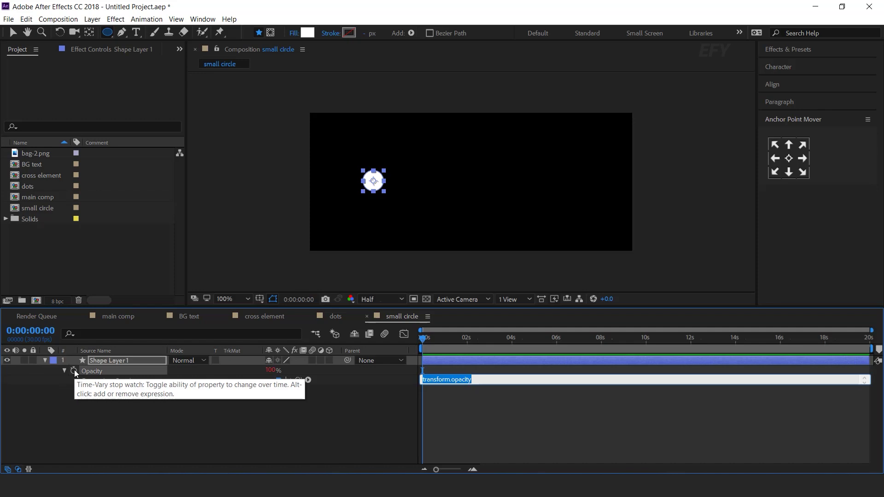
{"action": "type", "text": "wiggle(8"}
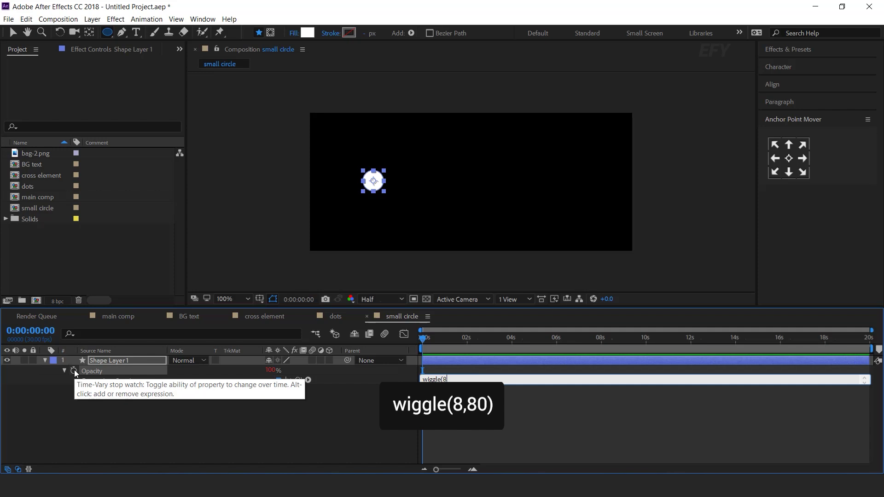
{"action": "type", "text": ",80"}
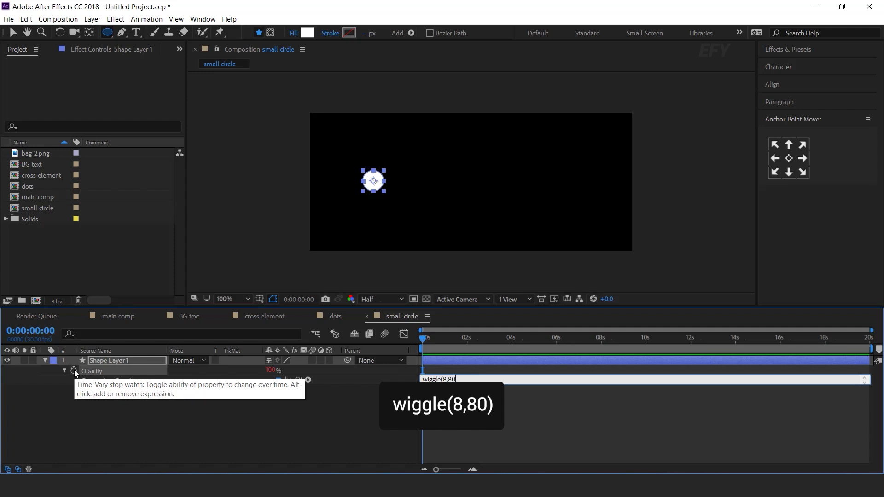
{"action": "type", "text": ")"}
{"action": "key", "text": "KP_Enter"}
{"action": "key", "text": "space"}
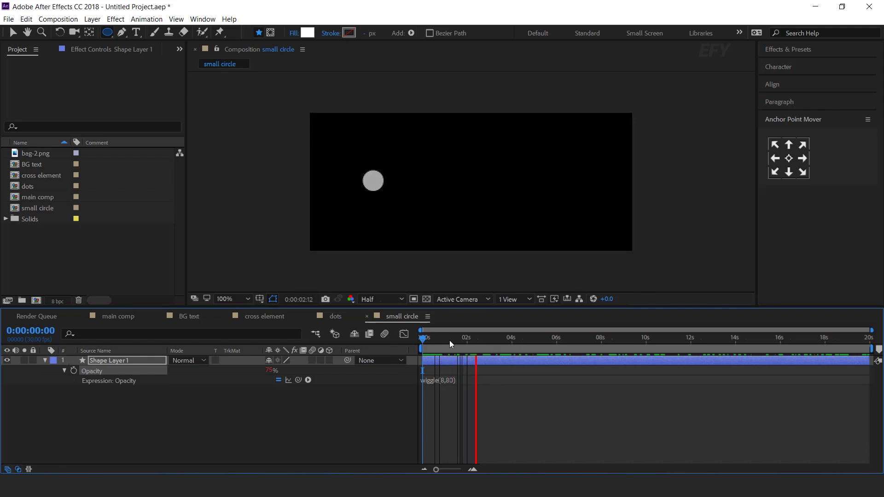
{"action": "left_click", "coordinate": [432, 339]}
Duplicate the flickering circle into an evenly spaced horizontal row of six circles and preview the animation.
{"action": "left_click", "coordinate": [122, 361]}
{"action": "key", "text": "v"}
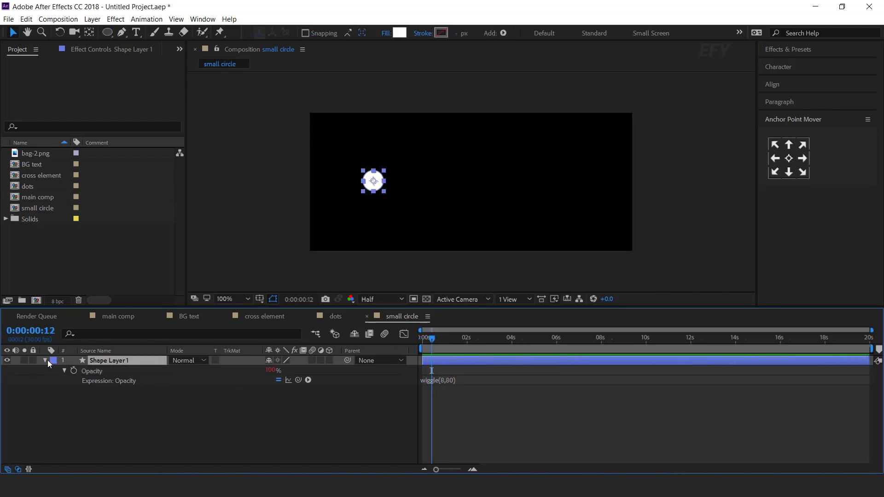
{"action": "left_click", "coordinate": [45, 360]}
{"action": "key", "text": "ctrl+d"}
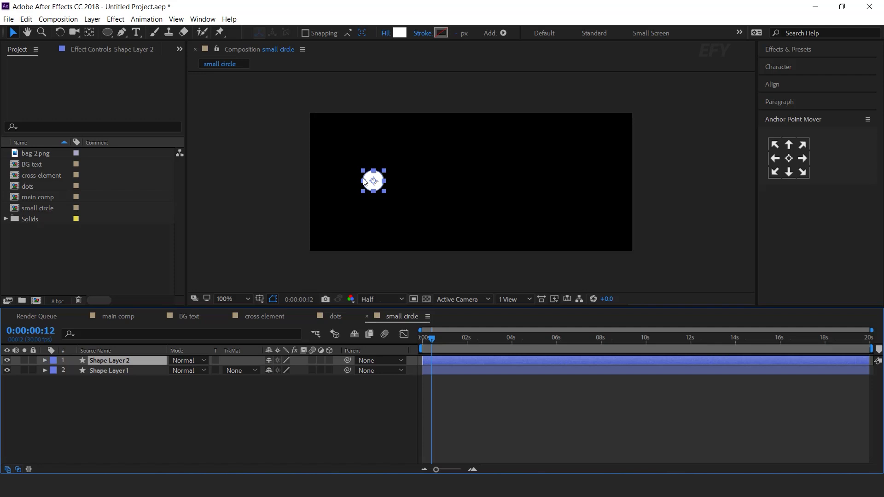
{"action": "key", "text": "period"}
{"action": "left_click_drag", "start_coordinate": [342, 191], "coordinate": [595, 188]}
{"action": "key", "text": "ctrl+d"}
{"action": "key", "text": "ctrl+d"}
{"action": "key", "text": "ctrl+d"}
{"action": "key", "text": "ctrl+d"}
{"action": "key", "text": "comma"}
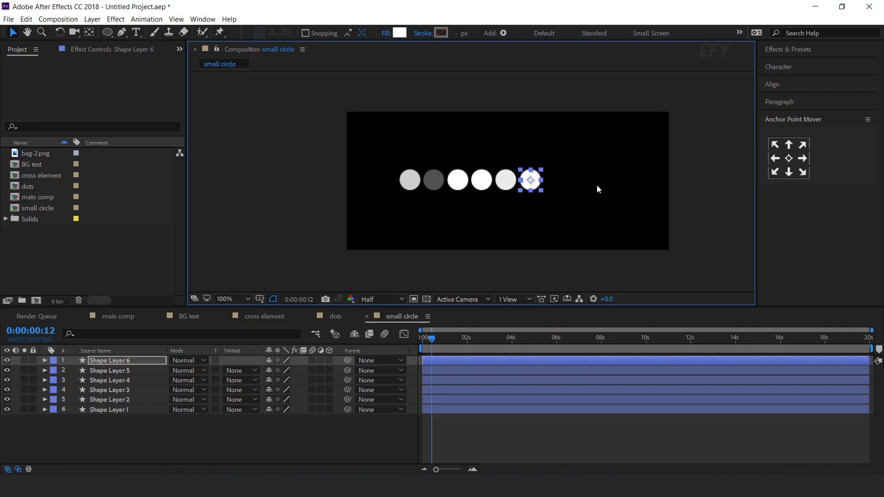
{"action": "left_click", "coordinate": [360, 448]}
{"action": "key", "text": "space"}
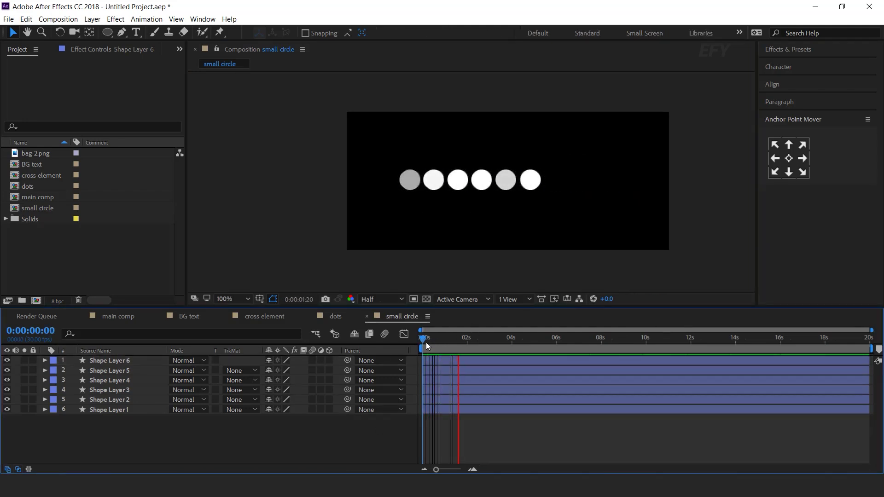
{"action": "left_click_drag", "start_coordinate": [426, 341], "coordinate": [502, 338]}
Move all six circles together to the right so the row sits near the middle of the composition.
{"action": "key", "text": "comma"}
{"action": "left_click", "coordinate": [368, 232]}
{"action": "key", "text": "ctrl+a"}
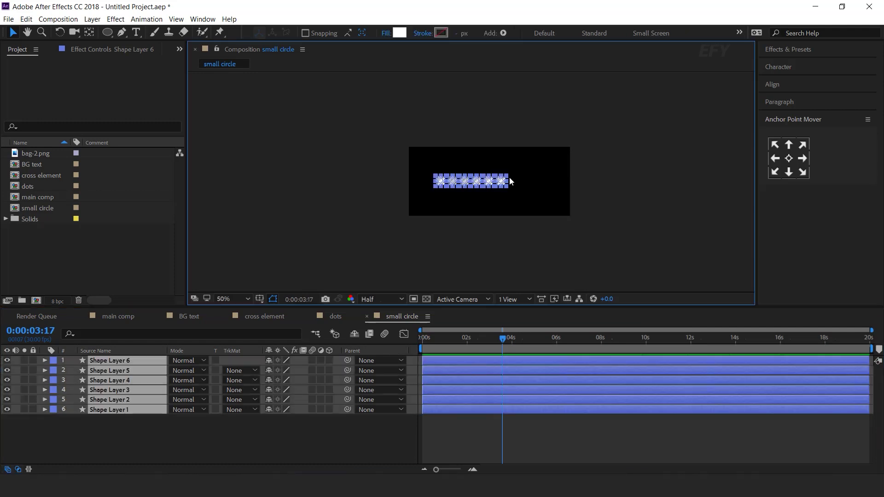
{"action": "key", "text": "period"}
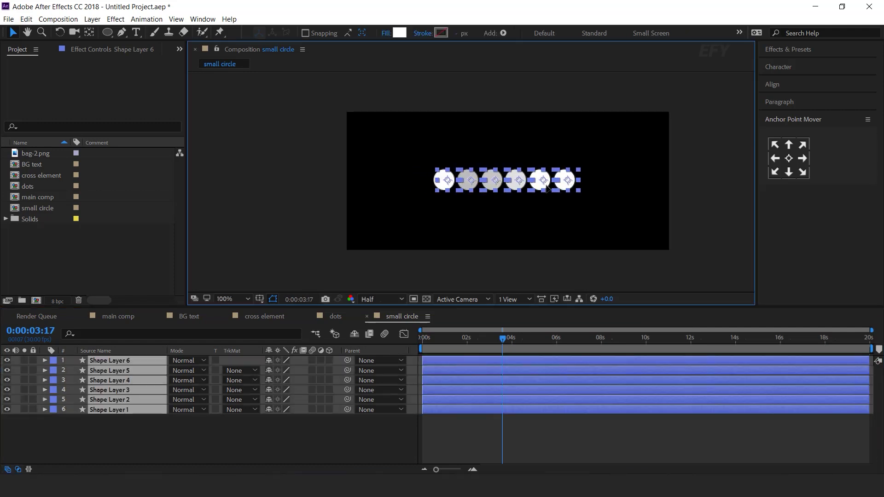
{"action": "left_click", "coordinate": [365, 435]}
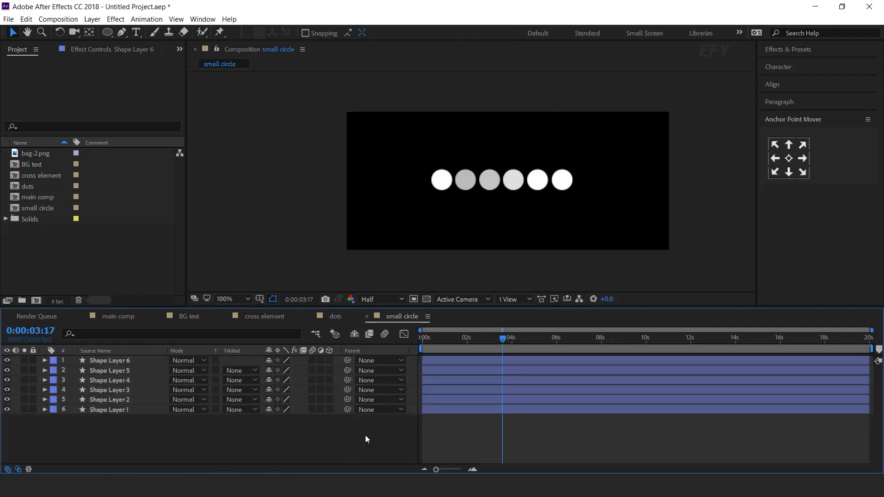
Place the small circle composition as the uppermost layer in main comp.
{"action": "left_click", "coordinate": [112, 320]}
{"action": "left_click", "coordinate": [27, 208]}
{"action": "left_click_drag", "start_coordinate": [15, 211], "coordinate": [136, 358]}
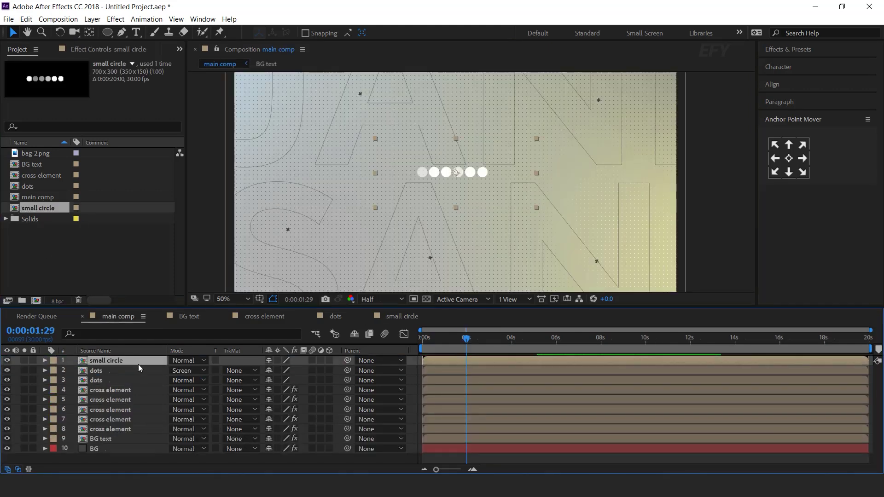
Apply a Fill effect to the small circle layer with the dark gray color 5C5C5C.
{"action": "key", "text": "ctrl+space"}
{"action": "type", "text": "fil"}
{"action": "key", "text": "Return"}
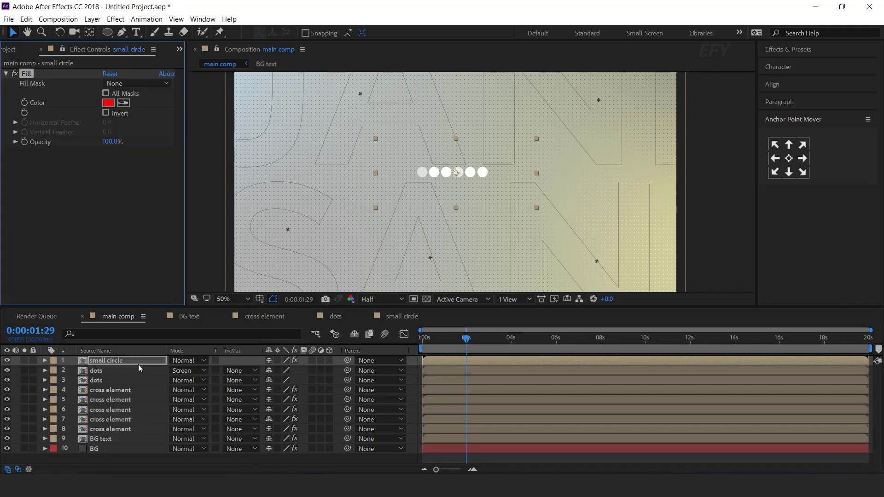
{"action": "left_click", "coordinate": [113, 104]}
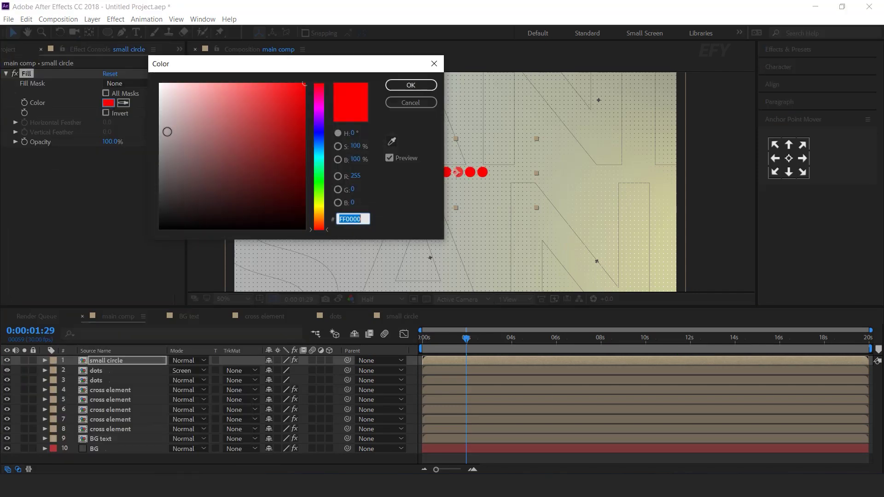
{"action": "left_click_drag", "start_coordinate": [166, 130], "coordinate": [149, 176]}
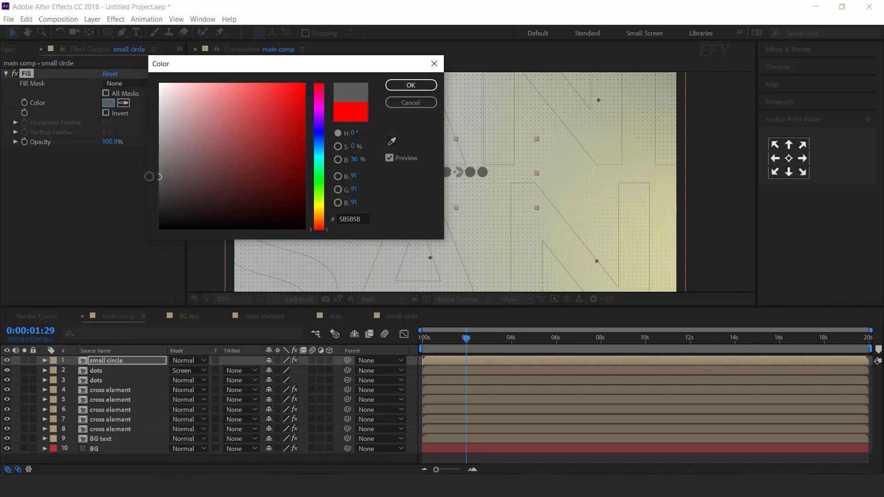
{"action": "left_click", "coordinate": [412, 86]}
Set the small circle layer's scale to 25%.
{"action": "left_click", "coordinate": [115, 361]}
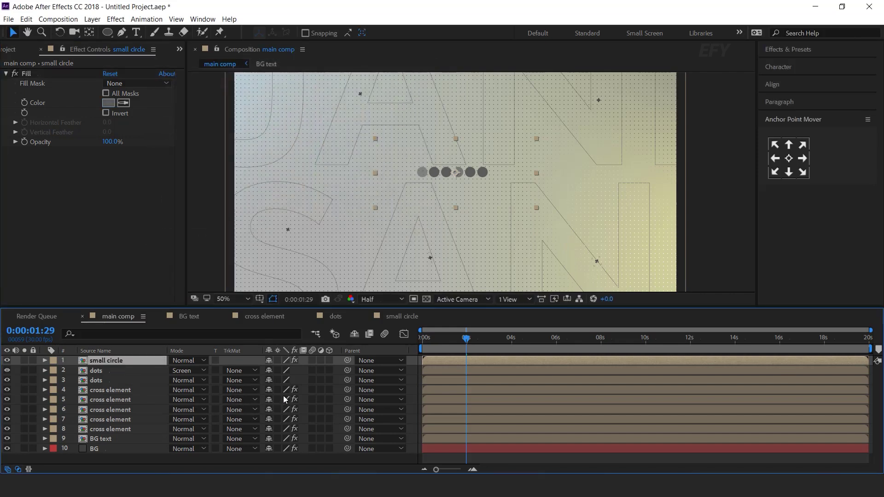
{"action": "key", "text": "s"}
{"action": "left_click", "coordinate": [280, 370]}
{"action": "type", "text": "27"}
{"action": "key", "text": "Tab"}
{"action": "type", "text": "25"}
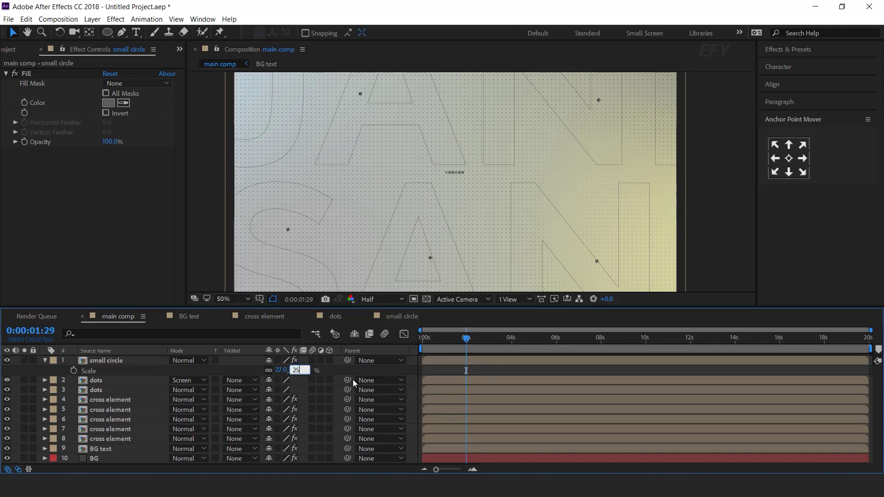
{"action": "key", "text": "Return"}
{"action": "left_click", "coordinate": [45, 361]}
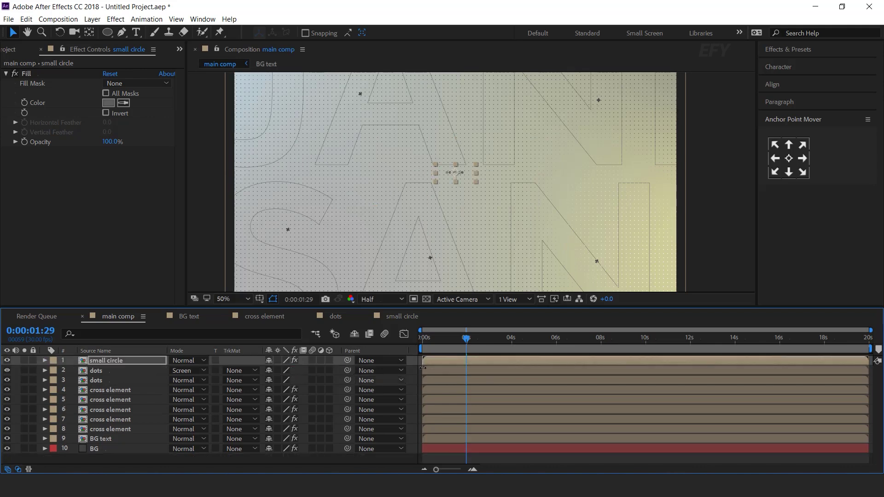
Duplicate the small circle layer until there are five and scatter them across the frame, turning the upper-right one vertical.
{"action": "left_click_drag", "start_coordinate": [474, 174], "coordinate": [488, 146]}
{"action": "key", "text": "ctrl+d"}
{"action": "key", "text": "ctrl+d"}
{"action": "key", "text": "ctrl+d"}
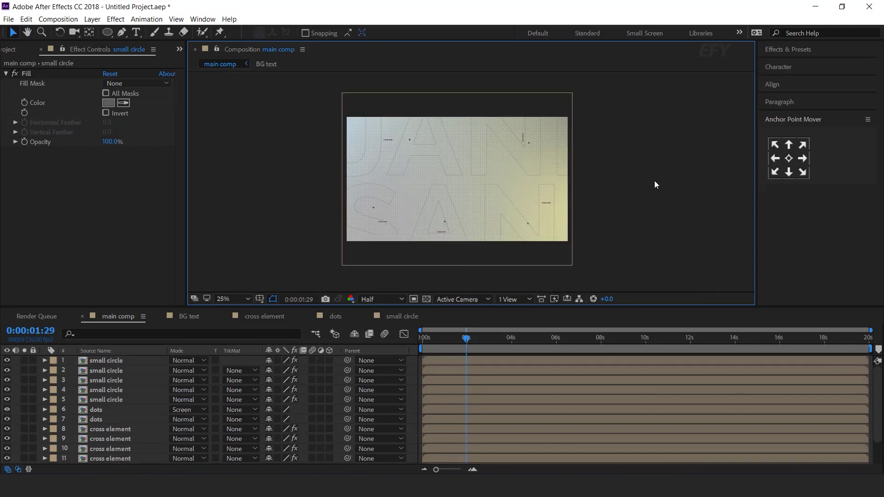
{"action": "key", "text": "period"}
{"action": "key", "text": "period"}
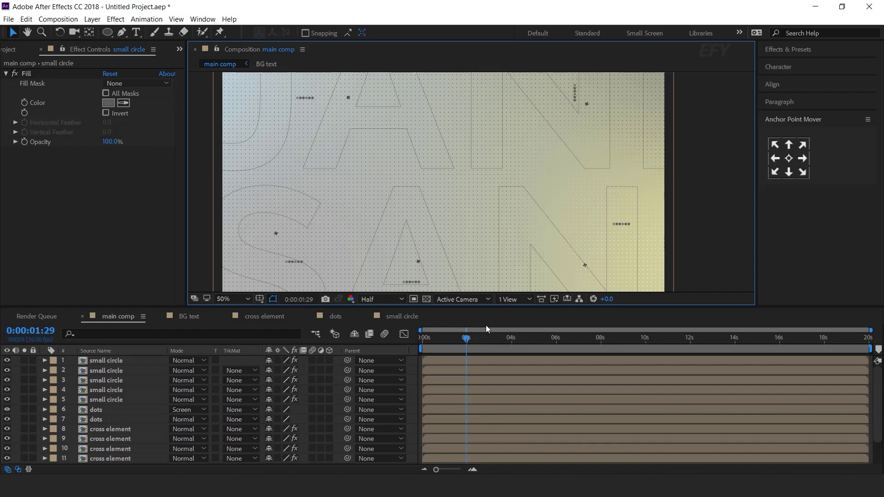
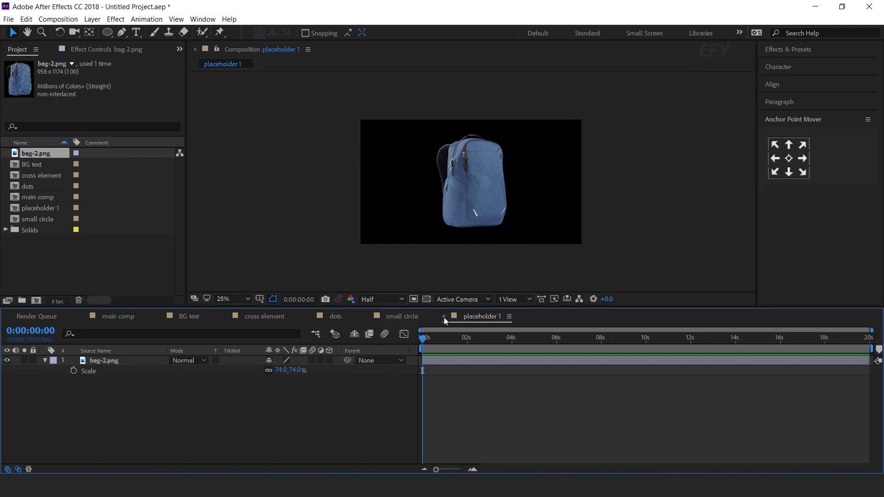
Place the placeholder 1 composition as the uppermost layer in main comp.
{"action": "left_click", "coordinate": [113, 315]}
{"action": "left_click", "coordinate": [43, 209]}
{"action": "key", "text": "Return"}
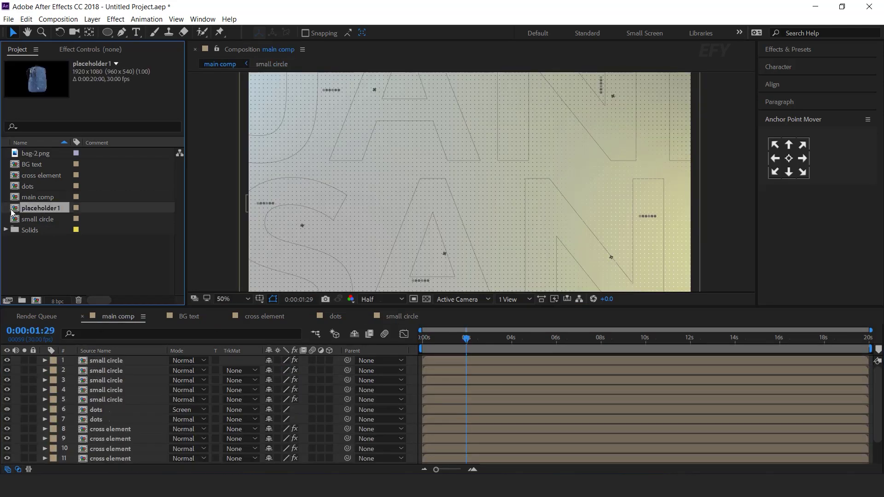
{"action": "left_click_drag", "start_coordinate": [128, 361], "coordinate": [126, 361]}
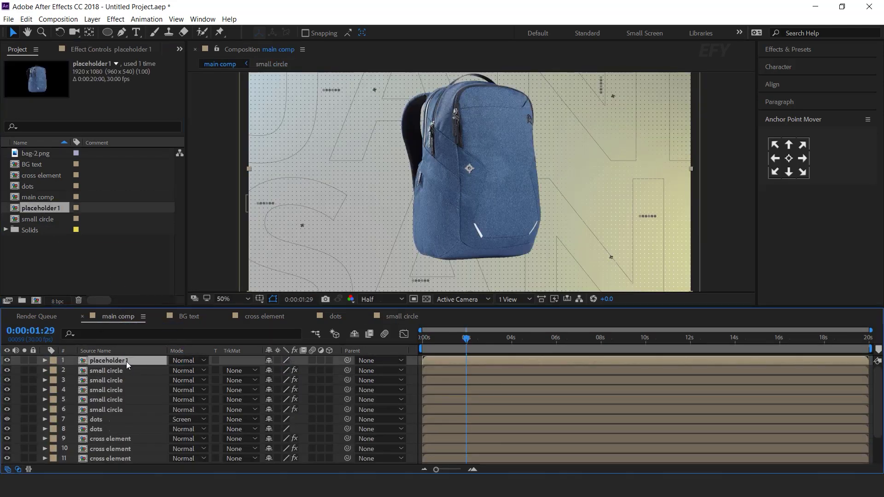
Move the placeholder 1 layer past the frame's right edge to 2164, 540 and add a Position keyframe there at 0:00:00:00.
{"action": "left_click_drag", "start_coordinate": [473, 170], "coordinate": [747, 171]}
{"action": "key", "text": "p"}
{"action": "left_click_drag", "start_coordinate": [466, 339], "coordinate": [364, 353]}
{"action": "left_click", "coordinate": [74, 370]}
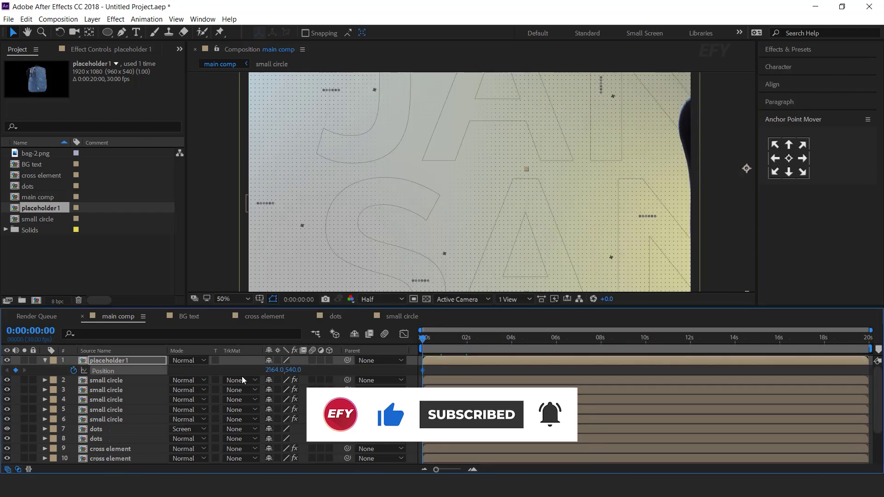
Keyframe the placeholder 1 layer's position at about 1.5 seconds with the bag inside the frame's right side at 1484, 540.
{"action": "left_click", "coordinate": [471, 470]}
{"action": "left_click_drag", "start_coordinate": [422, 345], "coordinate": [493, 345]}
{"action": "left_click_drag", "start_coordinate": [707, 205], "coordinate": [573, 208]}
Apply Easy Ease to both Position keyframes and extend the final keyframe's speed handle toward the start for a strong slow-down.
{"action": "key", "text": "Page_Up"}
{"action": "key", "text": "Page_Up"}
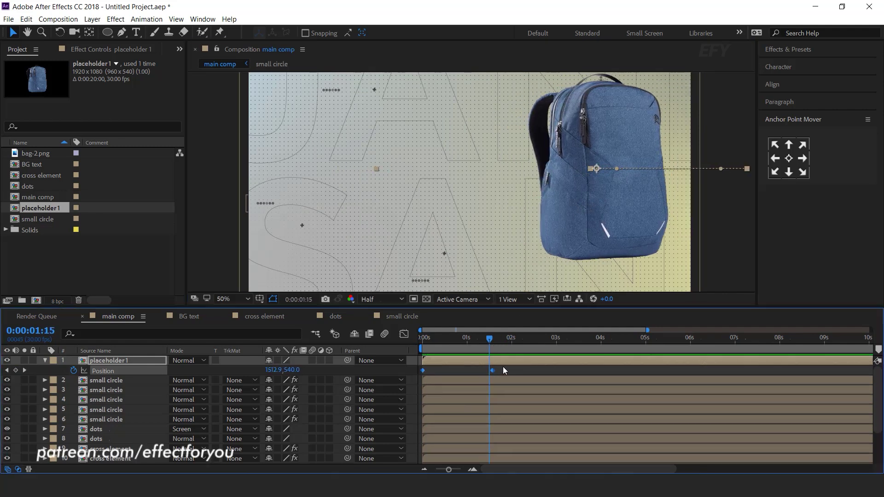
{"action": "right_click", "coordinate": [492, 371]}
{"action": "mouse_move", "coordinate": [509, 367]}
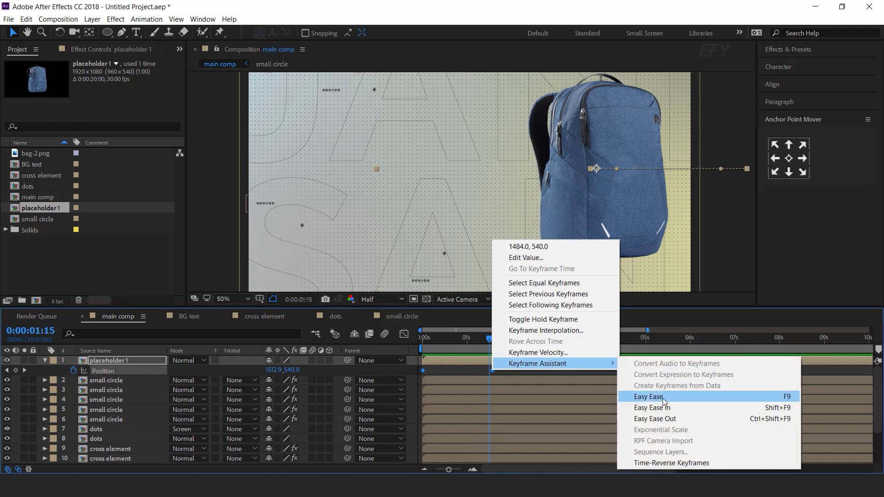
{"action": "left_click", "coordinate": [662, 397]}
{"action": "left_click", "coordinate": [404, 333]}
{"action": "left_click_drag", "start_coordinate": [509, 420], "coordinate": [414, 420]}
{"action": "left_click", "coordinate": [407, 336]}
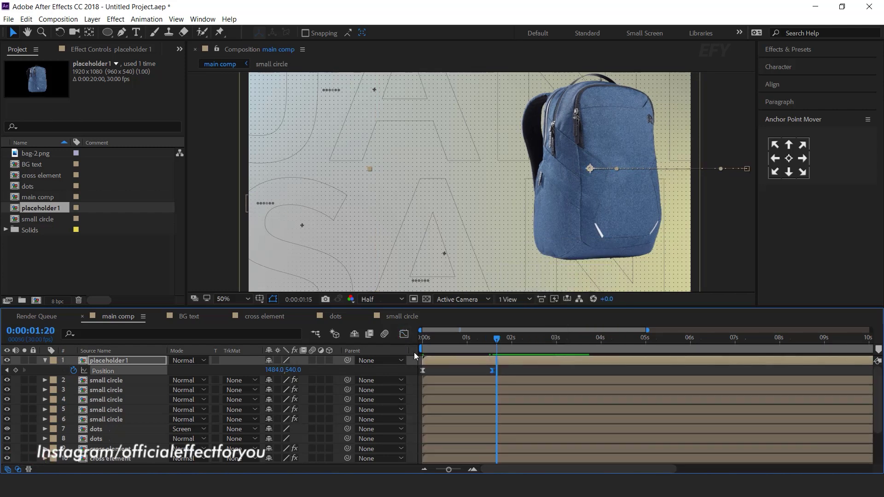
Play back the bag's slide-in and check its resting position in the full frame.
{"action": "key", "text": "space"}
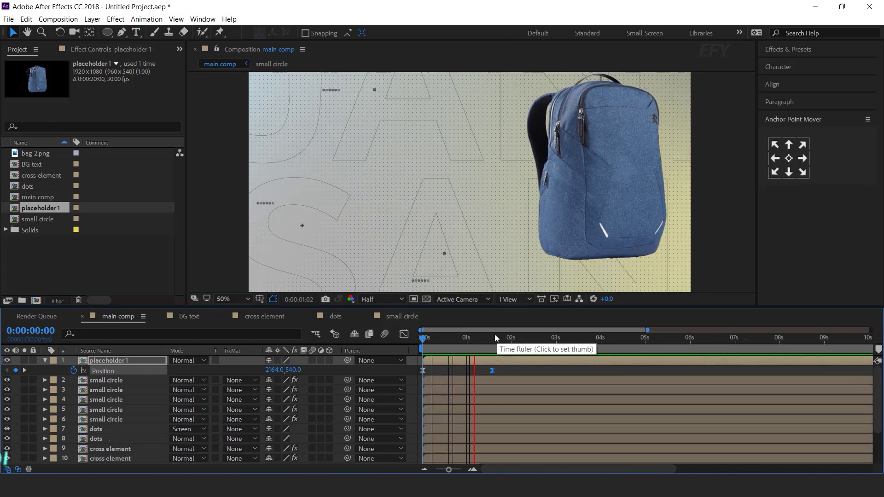
{"action": "key", "text": "space"}
{"action": "key", "text": "space"}
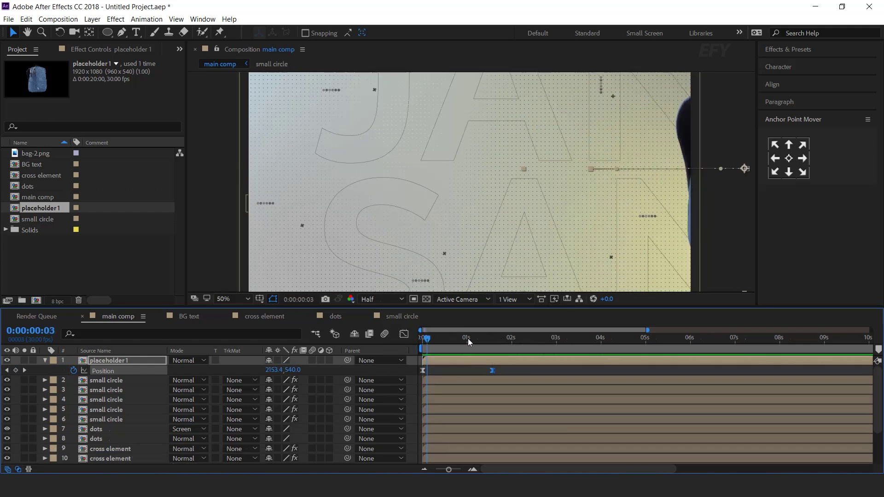
{"action": "left_click", "coordinate": [498, 341]}
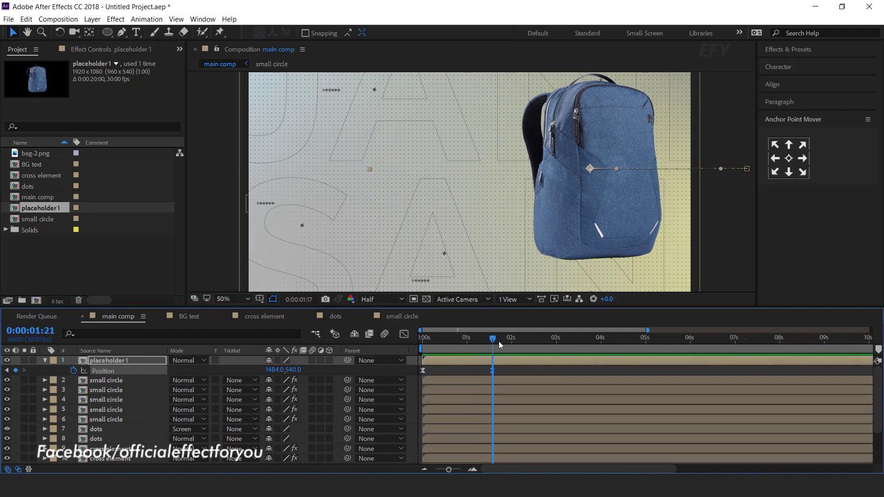
{"action": "key", "text": "comma"}
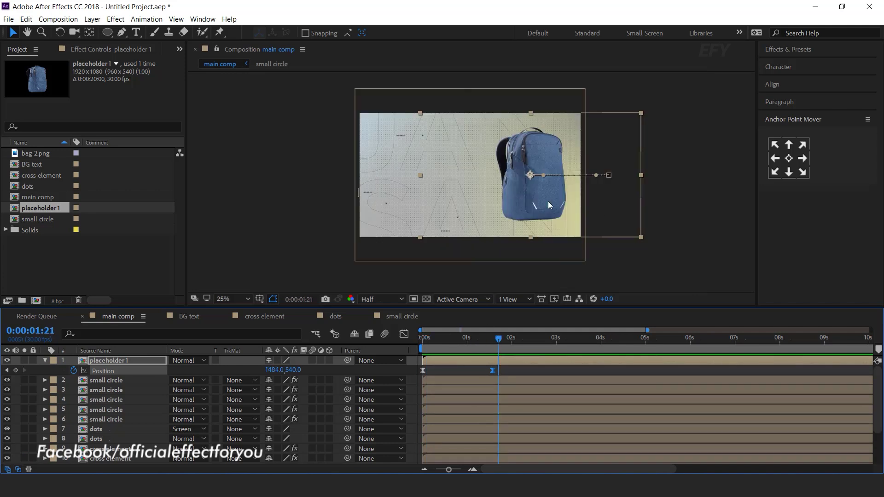
Add a Scale keyframe of 100% to the placeholder 1 layer at 0:00:01:02.
{"action": "left_click", "coordinate": [478, 341]}
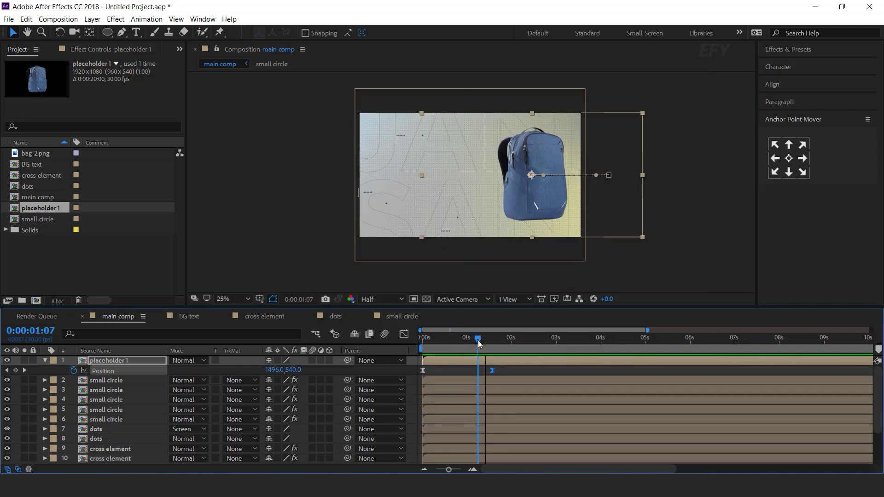
{"action": "left_click_drag", "start_coordinate": [473, 340], "coordinate": [470, 340]}
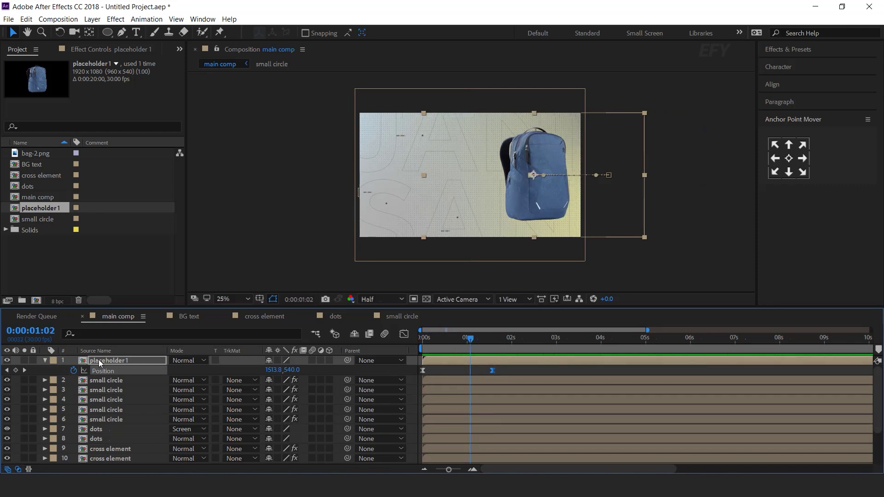
{"action": "key", "text": "shift+s"}
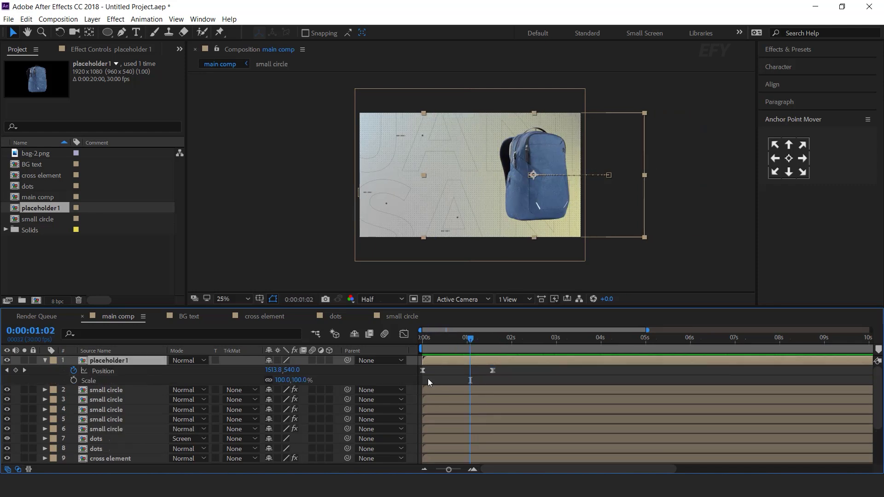
{"action": "left_click", "coordinate": [73, 381]}
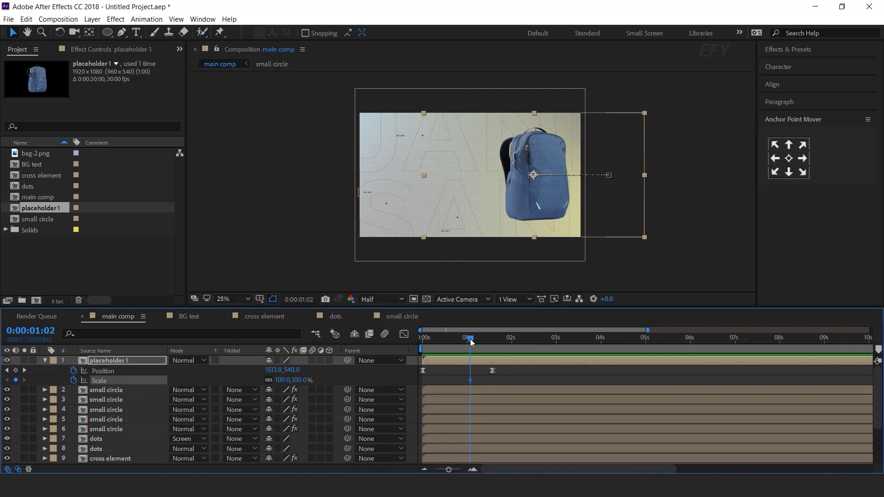
Set the placeholder 1 layer's scale to 110% at 0:00:03:28.
{"action": "left_click_drag", "start_coordinate": [471, 340], "coordinate": [490, 340]}
{"action": "left_click_drag", "start_coordinate": [584, 339], "coordinate": [597, 338]}
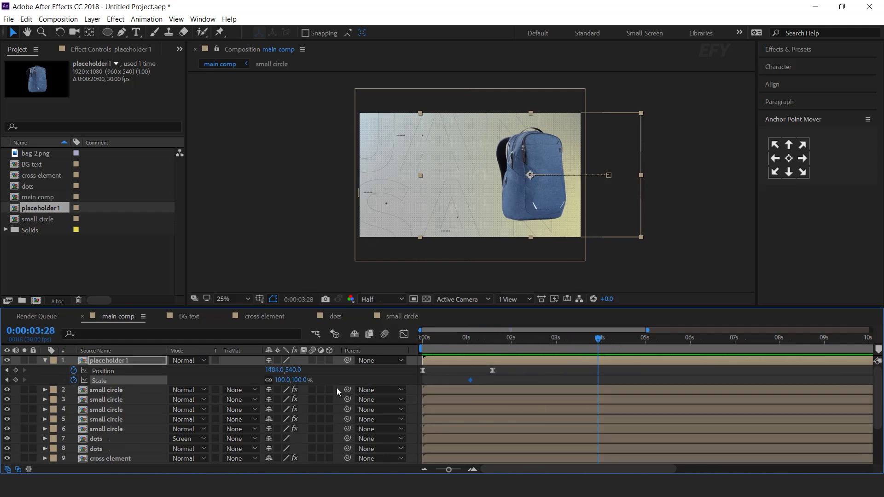
{"action": "type", "text": "110"}
{"action": "key", "text": "Return"}
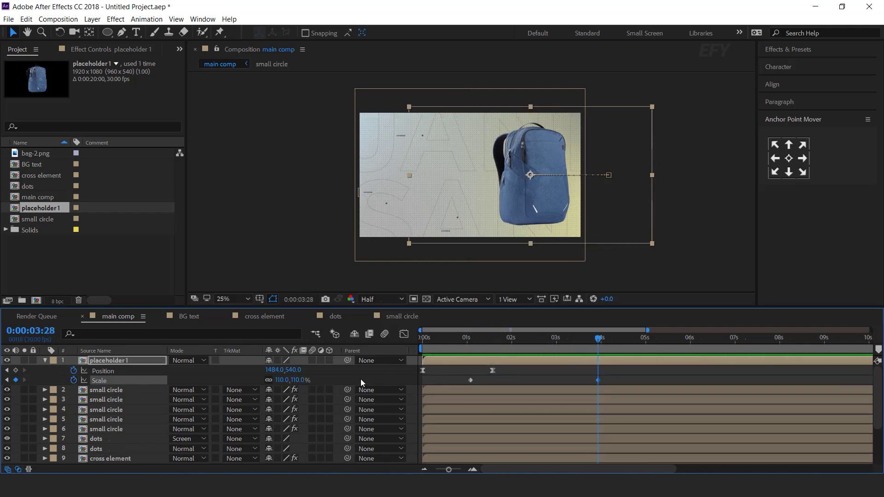
Preview the bag's slide-in and slow zoom from the start of main comp.
{"action": "key", "text": "Home"}
{"action": "key", "text": "space"}
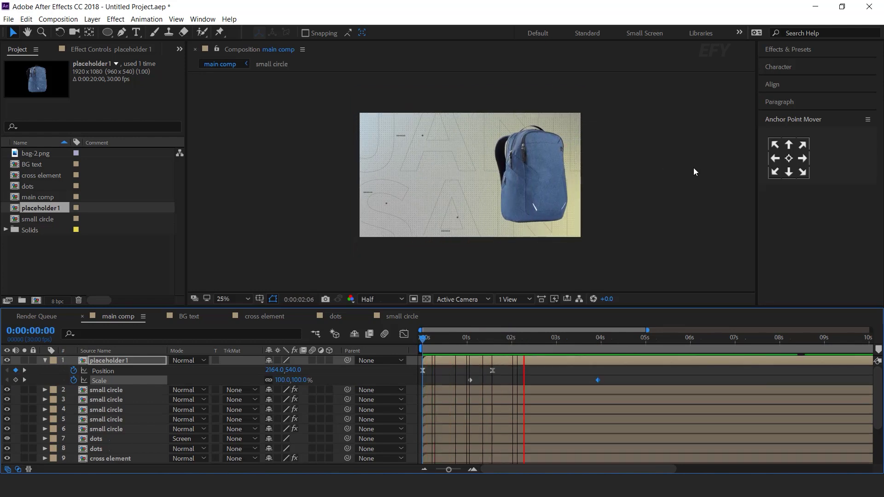
{"action": "key", "text": "period"}
{"action": "key", "text": "comma"}
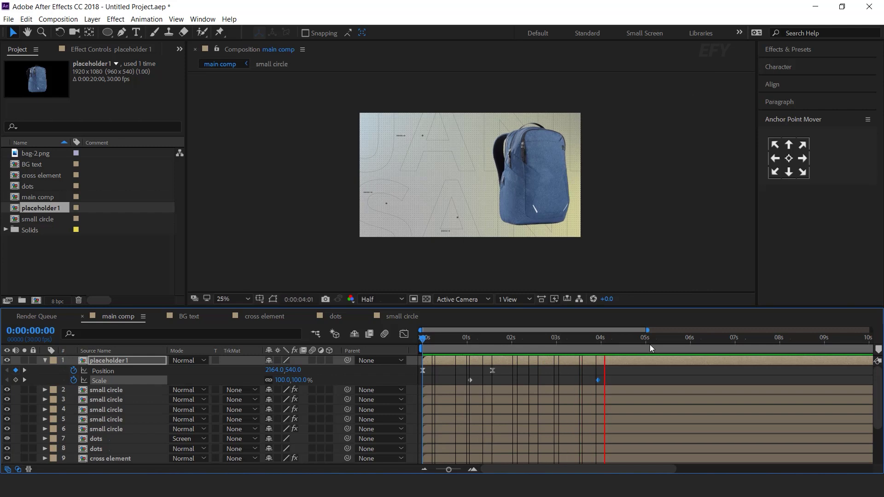
{"action": "key", "text": "space"}
Move the 110% Scale keyframe to about 6 seconds and preview the slower zoom.
{"action": "left_click_drag", "start_coordinate": [598, 380], "coordinate": [690, 382]}
{"action": "key", "text": "Home"}
{"action": "key", "text": "space"}
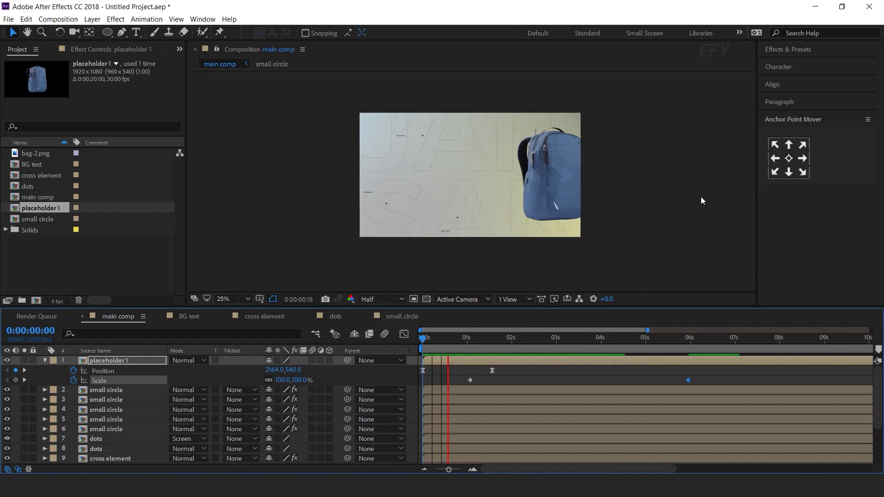
{"action": "key", "text": "period"}
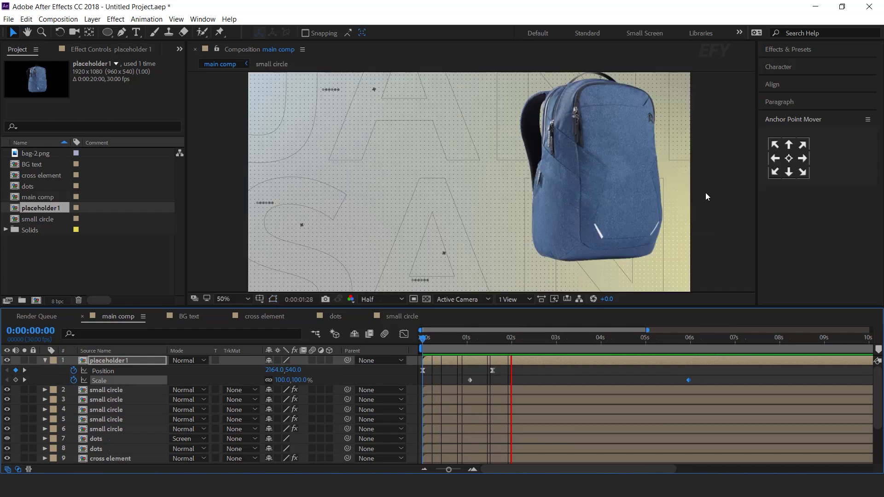
{"action": "key", "text": "comma"}
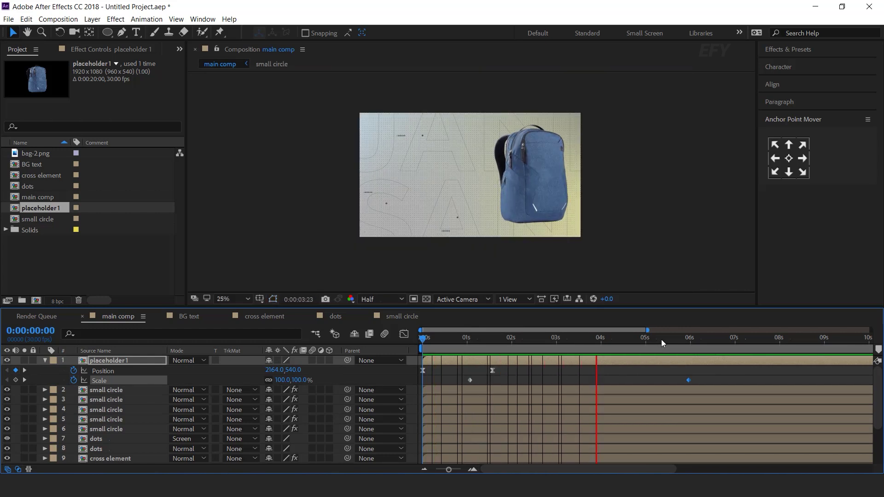
{"action": "key", "text": "space"}
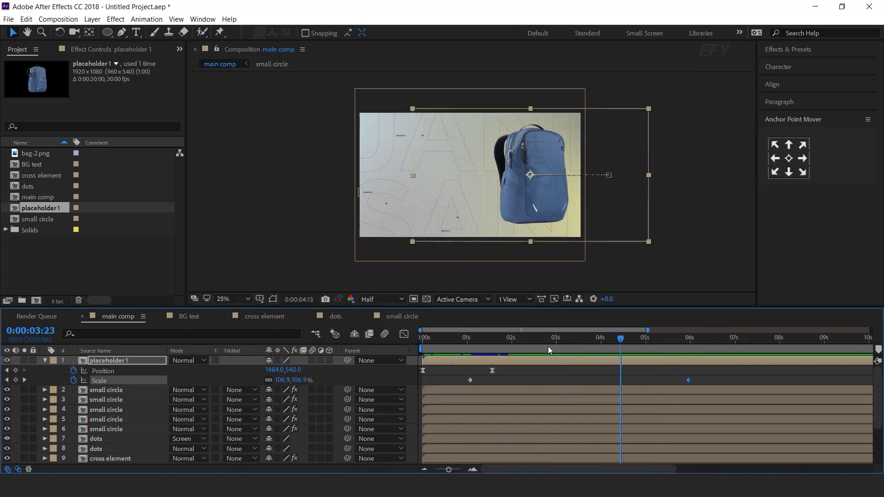
Create a new 2000 x 2000 px composition named box matte.
{"action": "left_click", "coordinate": [45, 361]}
{"action": "left_click", "coordinate": [418, 361]}
{"action": "left_click_drag", "start_coordinate": [501, 348], "coordinate": [547, 170]}
{"action": "left_click", "coordinate": [33, 300]}
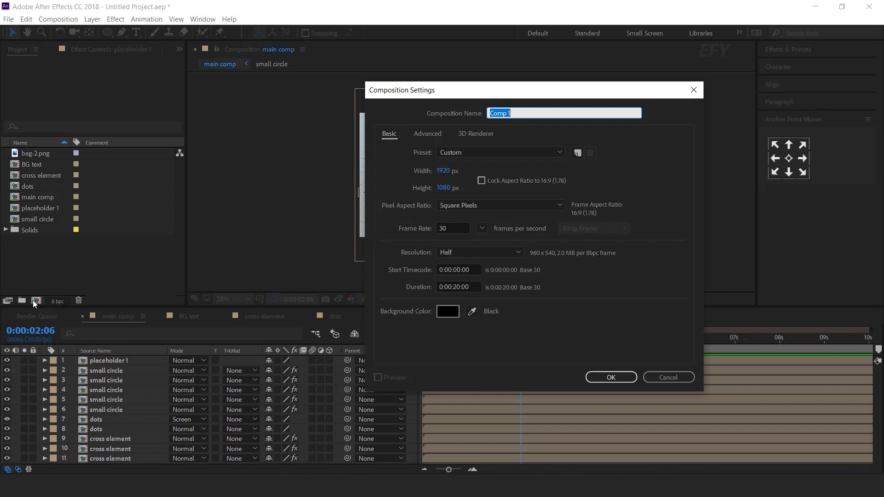
{"action": "left_click", "coordinate": [443, 171]}
{"action": "type", "text": "2000"}
{"action": "key", "text": "Tab"}
{"action": "type", "text": "2000"}
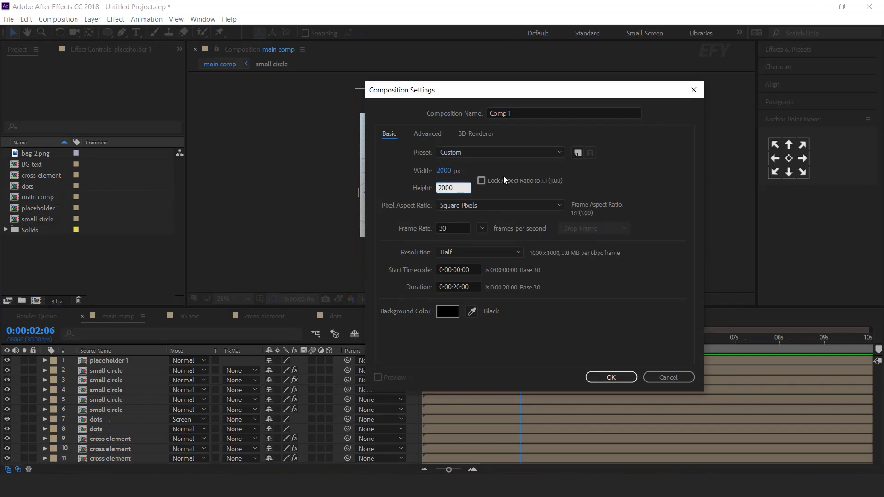
{"action": "left_click", "coordinate": [525, 114]}
{"action": "type", "text": "box matte"}
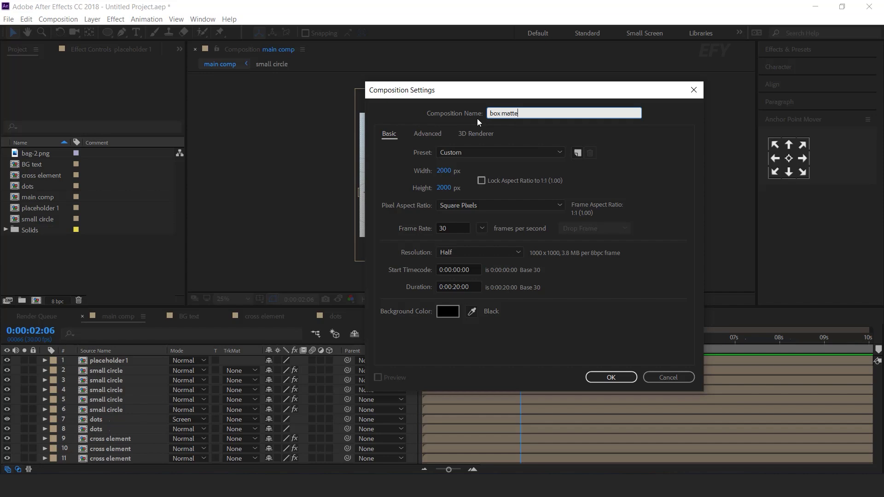
{"action": "left_click", "coordinate": [610, 377]}
Draw a white square shape in the upper-left corner of box matte and center its anchor point.
{"action": "mouse_move", "coordinate": [109, 35]}
{"action": "left_mouse_down"}
{"action": "mouse_move", "coordinate": [161, 44]}
{"action": "mouse_move", "coordinate": [156, 31]}
{"action": "left_mouse_up"}
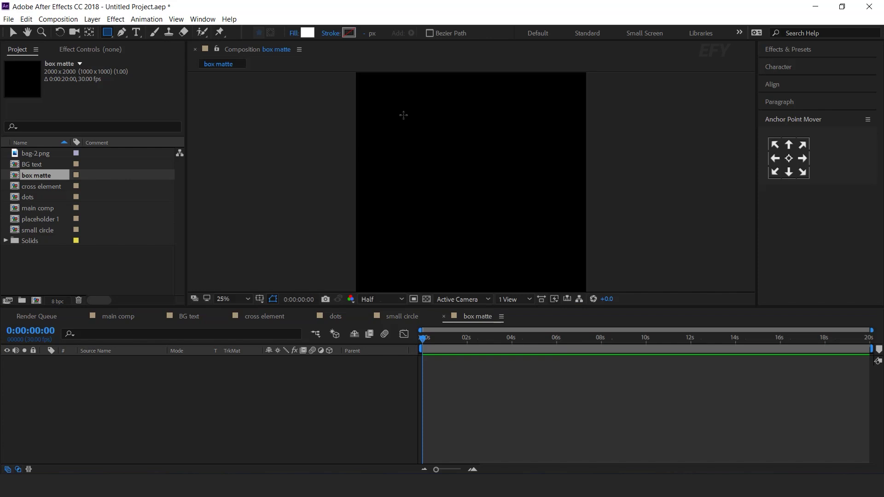
{"action": "scroll", "coordinate": [359, 77], "scroll_direction": "up", "scroll_amount": 3}
{"action": "key", "text": "space"}
{"action": "left_click_drag", "start_coordinate": [370, 88], "coordinate": [513, 220]}
{"action": "left_click_drag", "start_coordinate": [401, 103], "coordinate": [506, 234]}
{"action": "left_click_drag", "start_coordinate": [380, 138], "coordinate": [427, 198]}
{"action": "left_click_drag", "start_coordinate": [353, 221], "coordinate": [337, 275]}
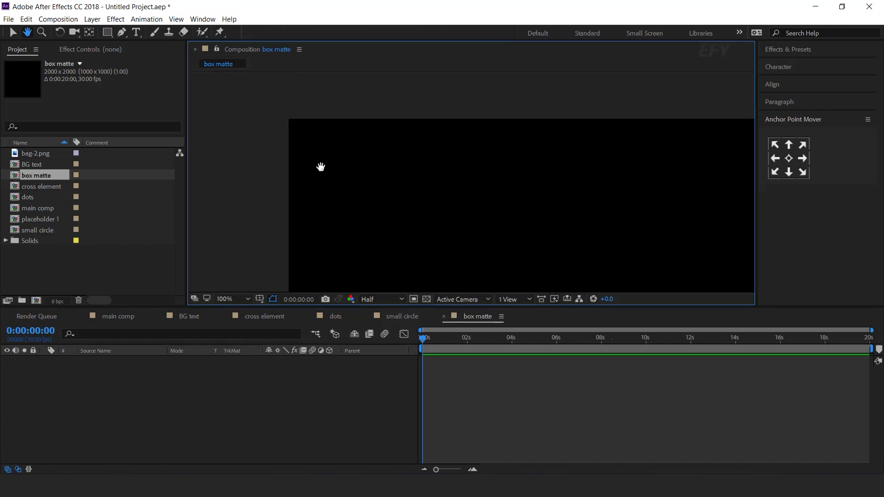
{"action": "left_click_drag", "start_coordinate": [320, 166], "coordinate": [305, 156]}
{"action": "key", "text": "q"}
{"action": "mouse_move", "coordinate": [275, 110]}
{"action": "left_mouse_down"}
{"action": "mouse_move", "coordinate": [405, 239]}
{"action": "mouse_move", "coordinate": [382, 187]}
{"action": "mouse_move", "coordinate": [380, 195]}
{"action": "left_mouse_up"}
{"action": "left_click", "coordinate": [788, 158]}
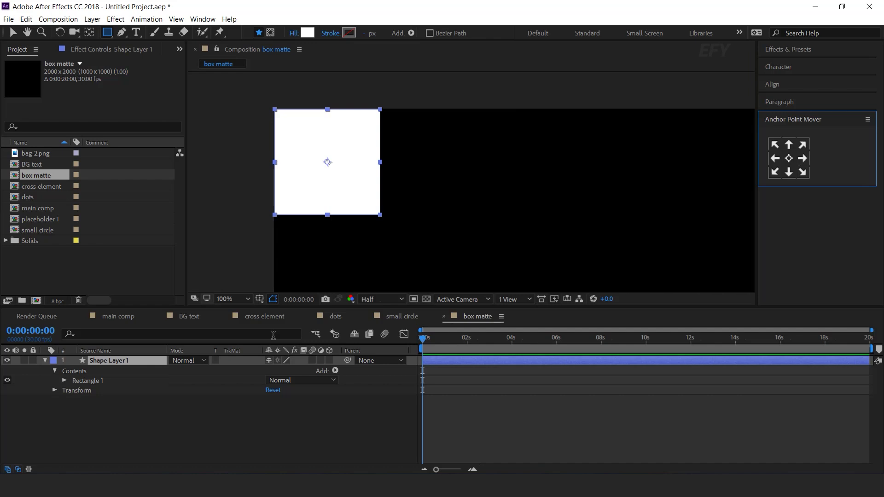
Keyframe the white square's opacity at 0% at 0:00:00:00 and 100% at 0:00:01:10.
{"action": "left_click", "coordinate": [118, 361]}
{"action": "key", "text": "t"}
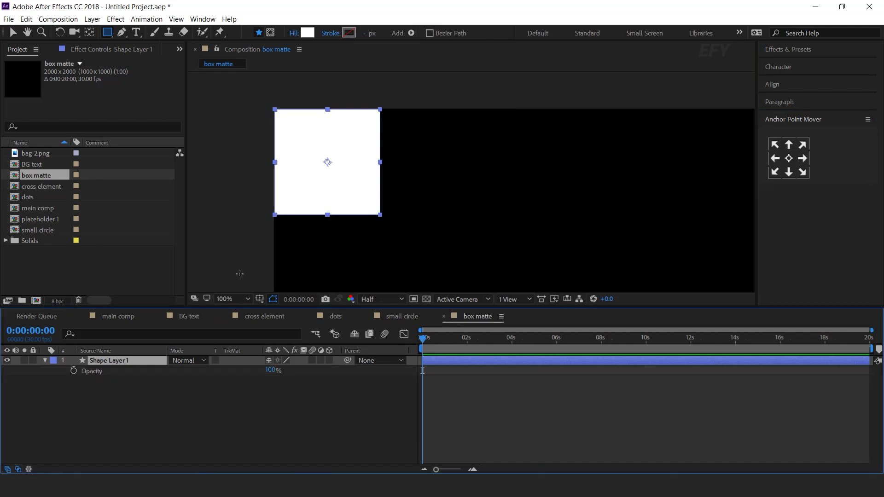
{"action": "left_click", "coordinate": [74, 371]}
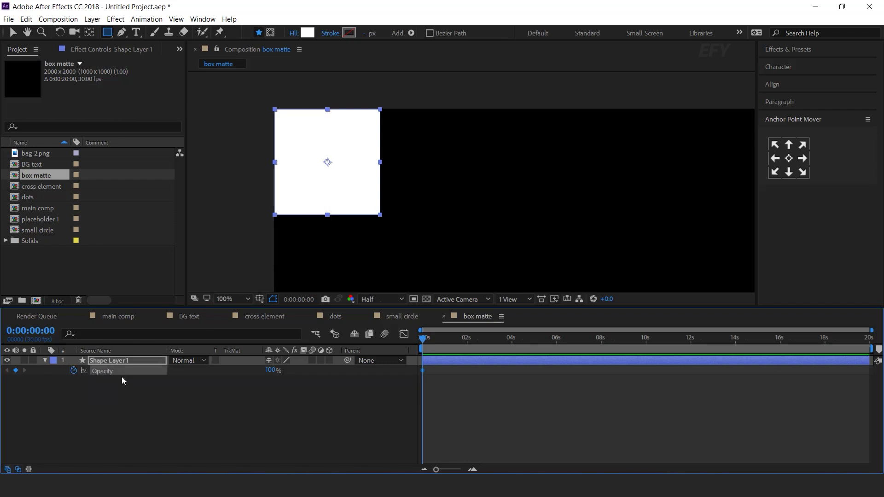
{"action": "left_click_drag", "start_coordinate": [202, 379], "coordinate": [301, 428]}
{"action": "left_click", "coordinate": [472, 469]}
{"action": "left_click_drag", "start_coordinate": [472, 341], "coordinate": [481, 342]}
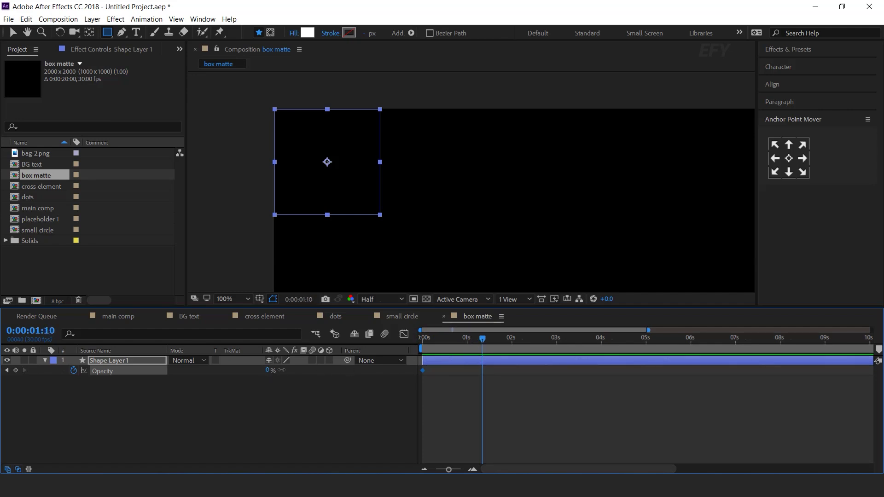
{"action": "left_click_drag", "start_coordinate": [267, 370], "coordinate": [430, 374]}
{"action": "key", "text": "v"}
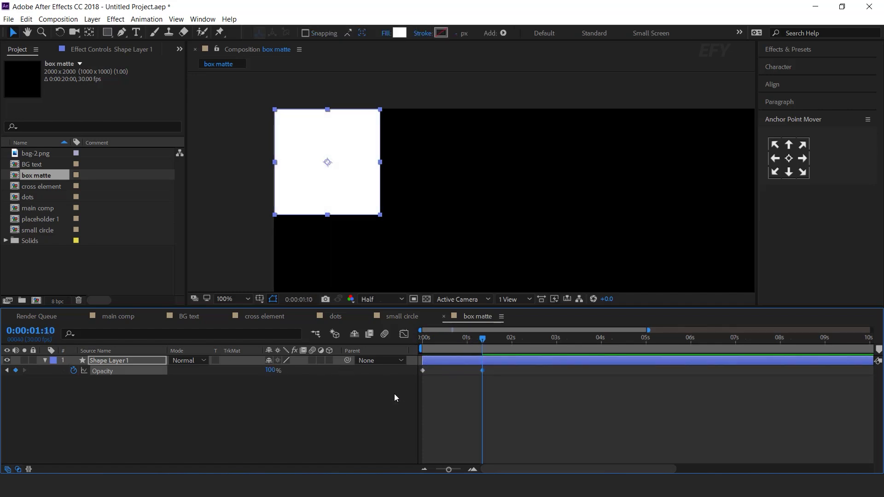
Apply Easy Ease to both Opacity keyframes of the square and preview the fade-in.
{"action": "left_click_drag", "start_coordinate": [498, 368], "coordinate": [337, 388]}
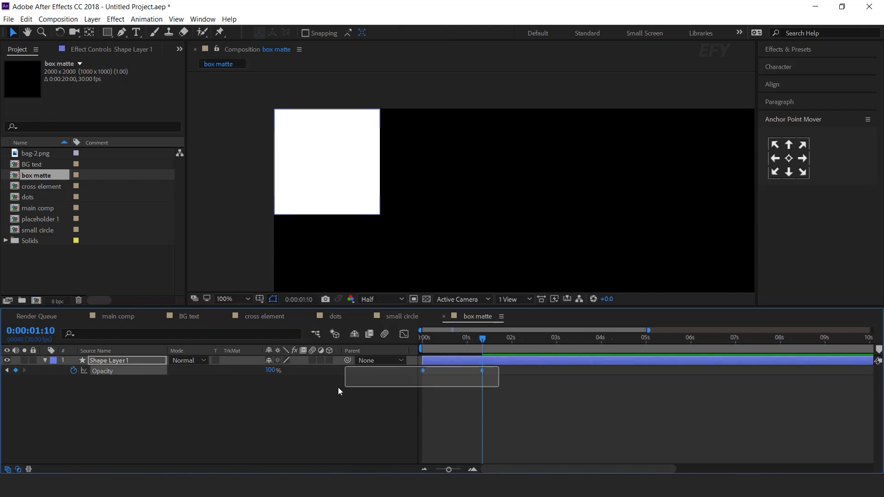
{"action": "right_click", "coordinate": [482, 371]}
{"action": "mouse_move", "coordinate": [535, 362]}
{"action": "left_click", "coordinate": [665, 397]}
{"action": "left_click", "coordinate": [397, 409]}
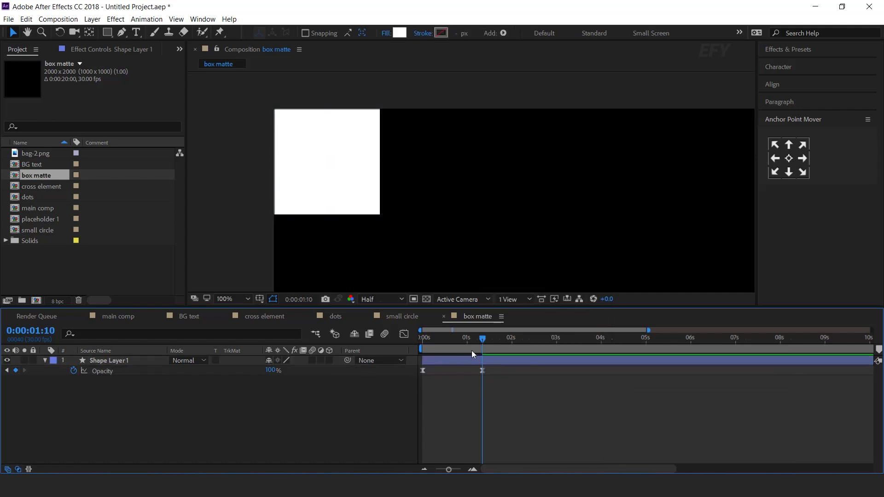
{"action": "key", "text": "Home"}
{"action": "key", "text": "space"}
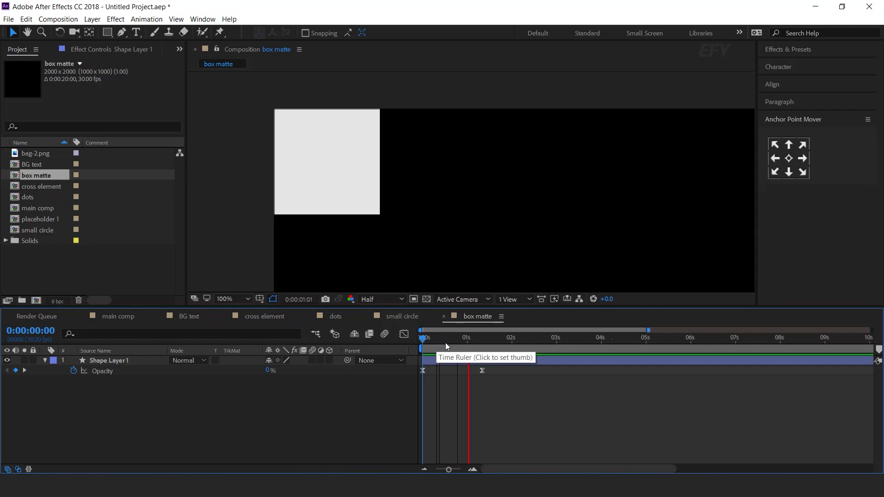
{"action": "left_click", "coordinate": [481, 343]}
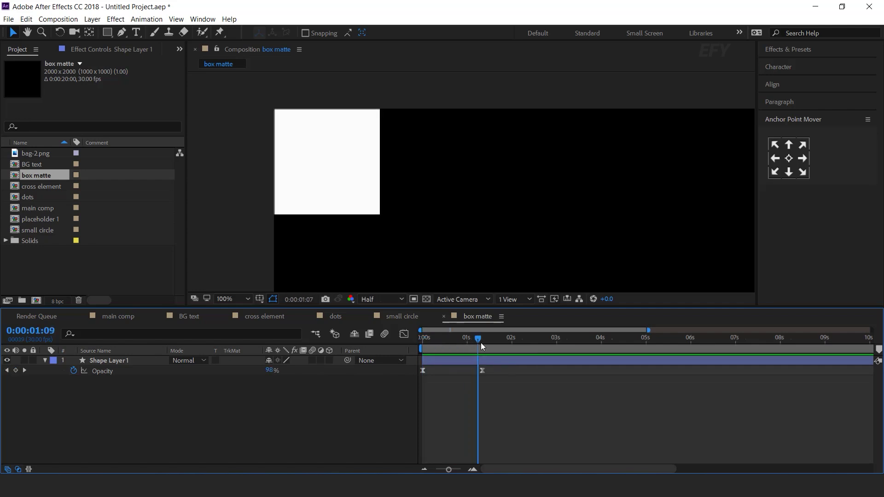
Duplicate the white square and place the copy flush against the original's right edge.
{"action": "left_click", "coordinate": [129, 361]}
{"action": "key", "text": "ctrl+d"}
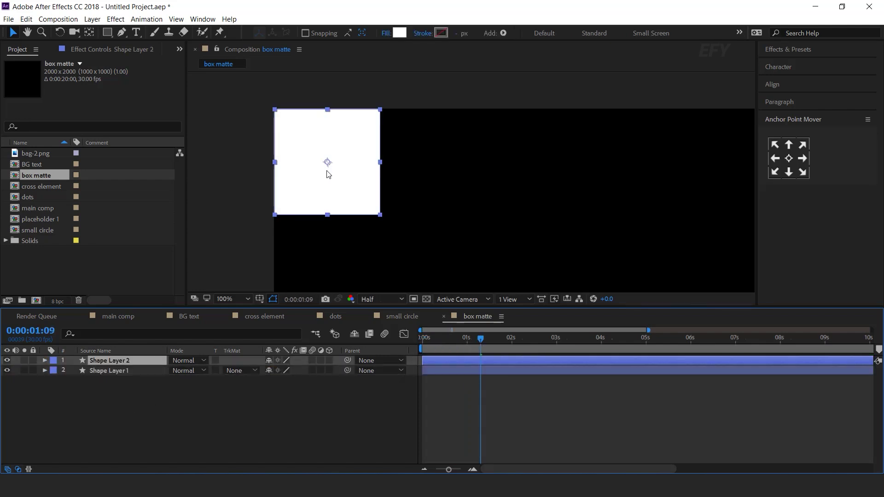
{"action": "left_click_drag", "start_coordinate": [349, 195], "coordinate": [373, 191]}
{"action": "scroll", "coordinate": [372, 188], "scroll_direction": "up", "scroll_amount": 2}
{"action": "left_click_drag", "start_coordinate": [198, 241], "coordinate": [496, 237]}
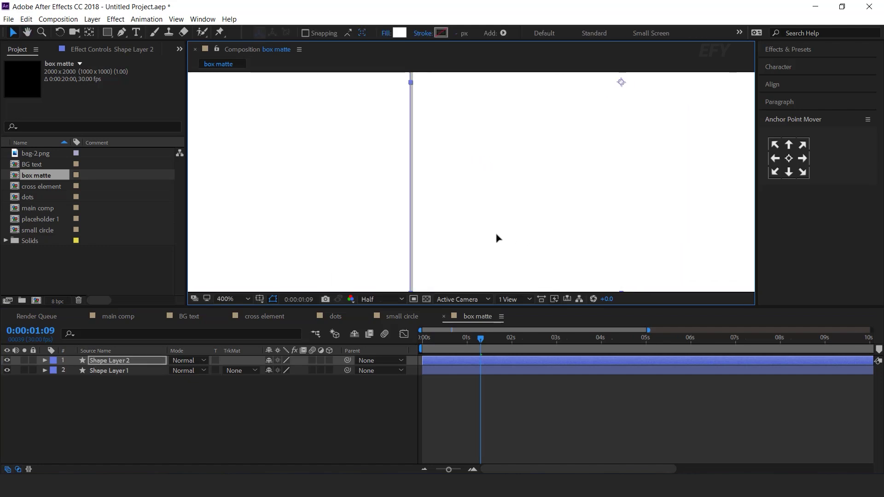
{"action": "scroll", "coordinate": [479, 224], "scroll_direction": "down", "scroll_amount": 4}
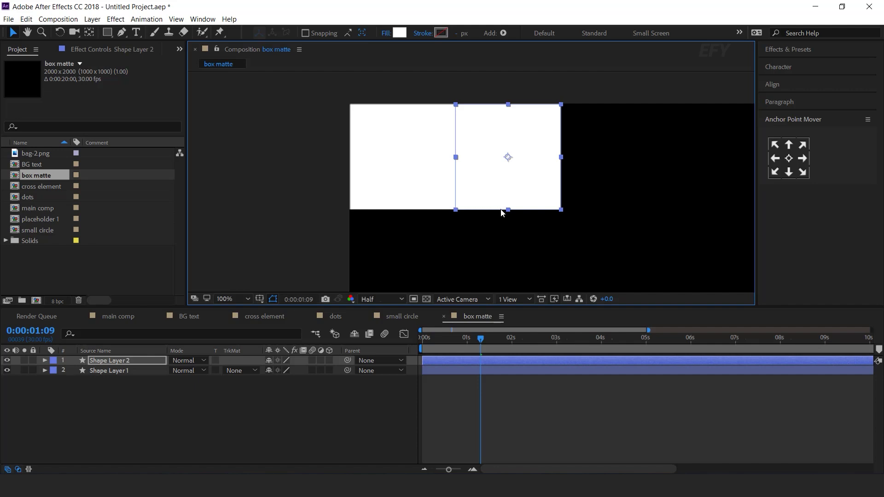
Duplicate both squares and place the copies flush to the right, forming a row of four.
{"action": "left_click_drag", "start_coordinate": [307, 144], "coordinate": [595, 208]}
{"action": "key", "text": "ctrl+d"}
{"action": "left_click_drag", "start_coordinate": [134, 380], "coordinate": [137, 365]}
{"action": "left_click_drag", "start_coordinate": [645, 199], "coordinate": [475, 221]}
{"action": "left_click_drag", "start_coordinate": [310, 222], "coordinate": [529, 223]}
{"action": "scroll", "coordinate": [391, 228], "scroll_direction": "up", "scroll_amount": 2}
{"action": "left_click_drag", "start_coordinate": [469, 235], "coordinate": [446, 233]}
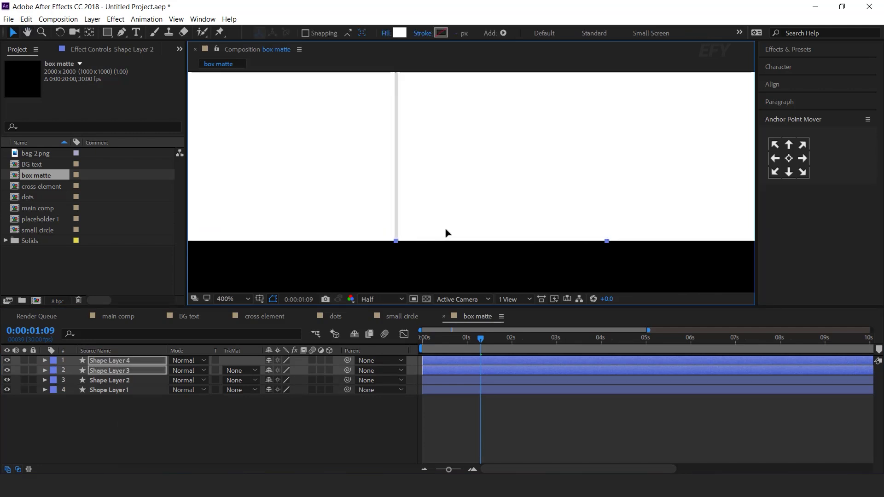
{"action": "scroll", "coordinate": [470, 219], "scroll_direction": "down", "scroll_amount": 6}
{"action": "left_click", "coordinate": [579, 203]}
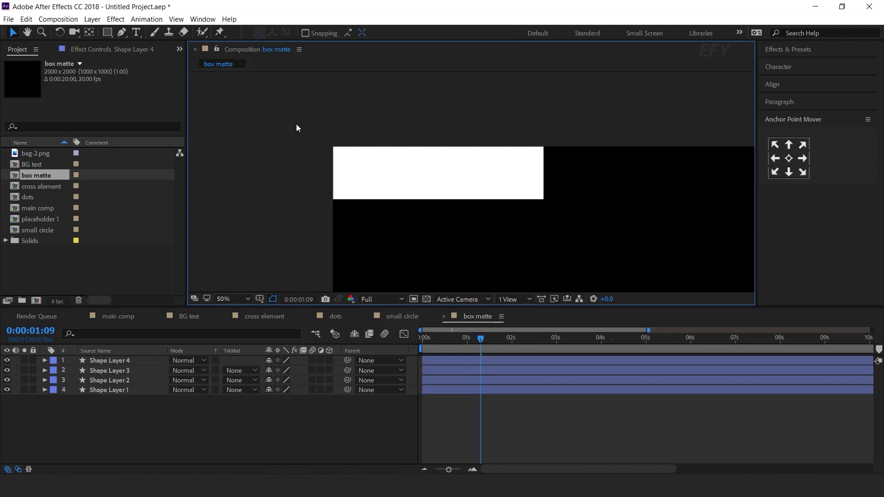
Duplicate the four squares and align the copies flush at the row's right end, making eight squares.
{"action": "left_click_drag", "start_coordinate": [296, 124], "coordinate": [635, 230]}
{"action": "key", "text": "ctrl+d"}
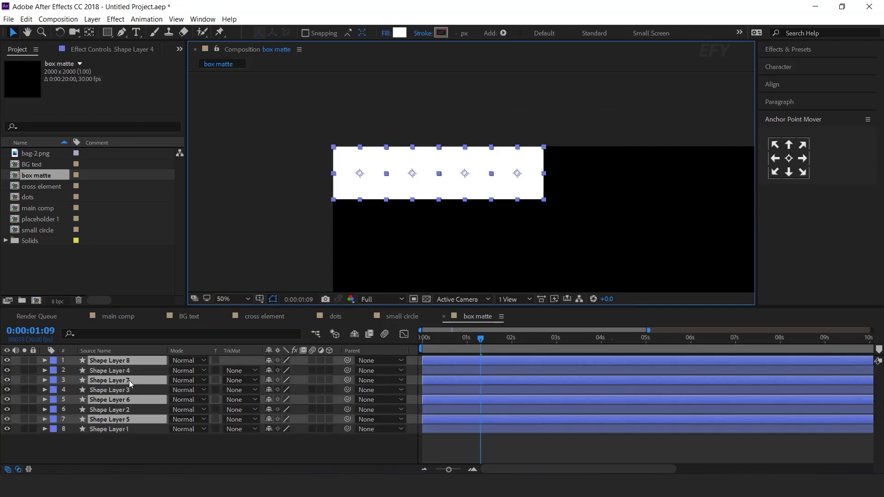
{"action": "left_click_drag", "start_coordinate": [378, 191], "coordinate": [566, 193]}
{"action": "scroll", "coordinate": [567, 196], "scroll_direction": "up", "scroll_amount": 4}
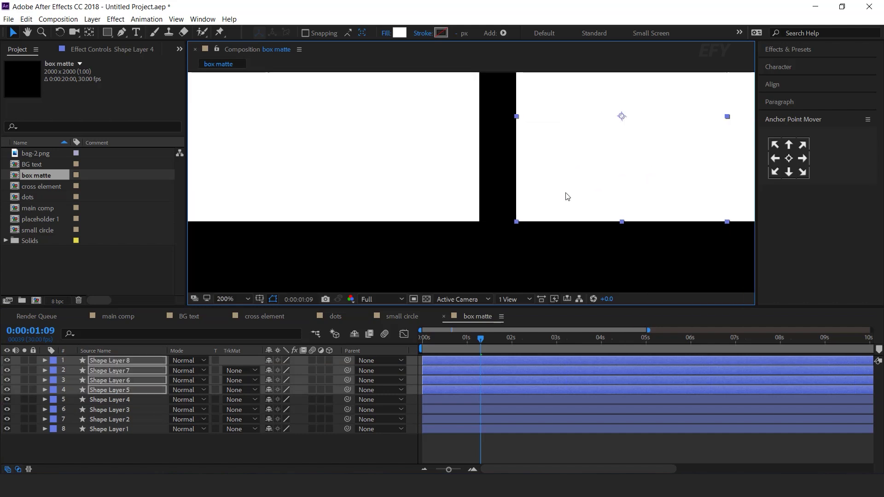
{"action": "scroll", "coordinate": [566, 193], "scroll_direction": "up", "scroll_amount": 2}
{"action": "left_click_drag", "start_coordinate": [510, 230], "coordinate": [454, 230]}
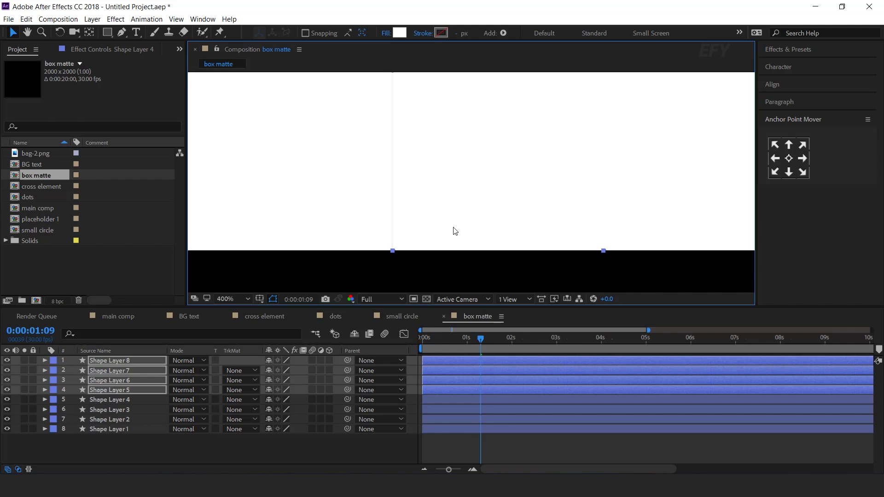
{"action": "scroll", "coordinate": [445, 208], "scroll_direction": "up", "scroll_amount": 1}
{"action": "scroll", "coordinate": [433, 248], "scroll_direction": "down", "scroll_amount": 4}
Add a ninth square at the row's right end and duplicate the row downward to fill box matte with 81 squares.
{"action": "left_click", "coordinate": [571, 445]}
{"action": "scroll", "coordinate": [542, 180], "scroll_direction": "up", "scroll_amount": 2}
{"action": "scroll", "coordinate": [506, 193], "scroll_direction": "down", "scroll_amount": 3}
{"action": "key", "text": "ctrl+v"}
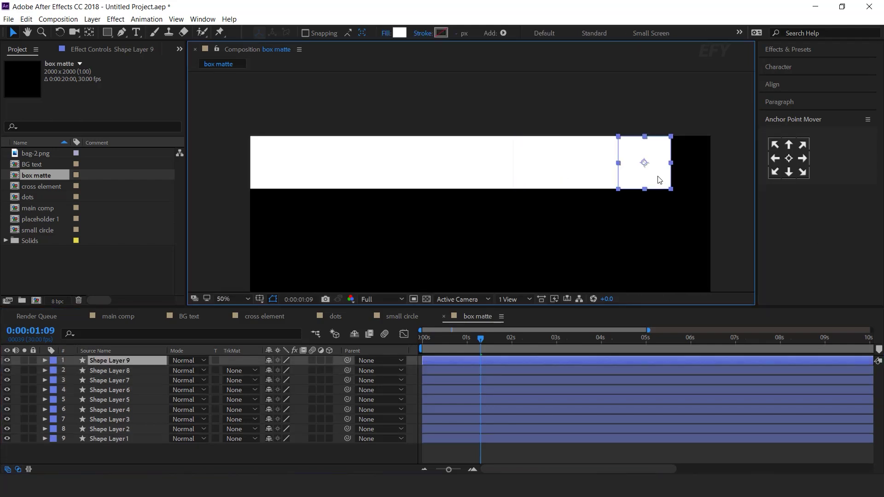
{"action": "left_click_drag", "start_coordinate": [645, 166], "coordinate": [707, 183]}
{"action": "scroll", "coordinate": [704, 182], "scroll_direction": "up", "scroll_amount": 2}
{"action": "left_click_drag", "start_coordinate": [632, 187], "coordinate": [375, 198]}
{"action": "left_click", "coordinate": [524, 198]}
{"action": "scroll", "coordinate": [525, 198], "scroll_direction": "down", "scroll_amount": 7}
{"action": "key", "text": "ctrl+a"}
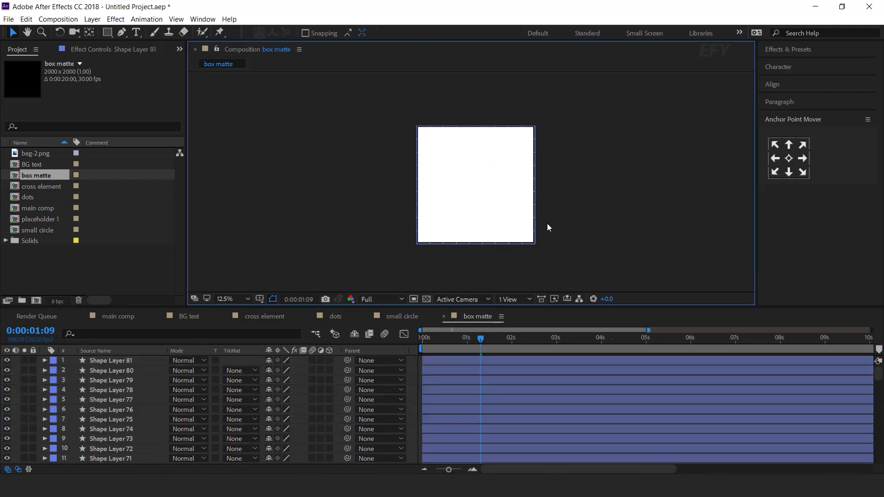
Stagger the start times of the square layers in box matte randomly within about the first two seconds.
{"action": "left_click_drag", "start_coordinate": [441, 346], "coordinate": [476, 336]}
{"action": "scroll", "coordinate": [489, 199], "scroll_direction": "up", "scroll_amount": 1}
{"action": "scroll", "coordinate": [459, 399], "scroll_direction": "down", "scroll_amount": 15}
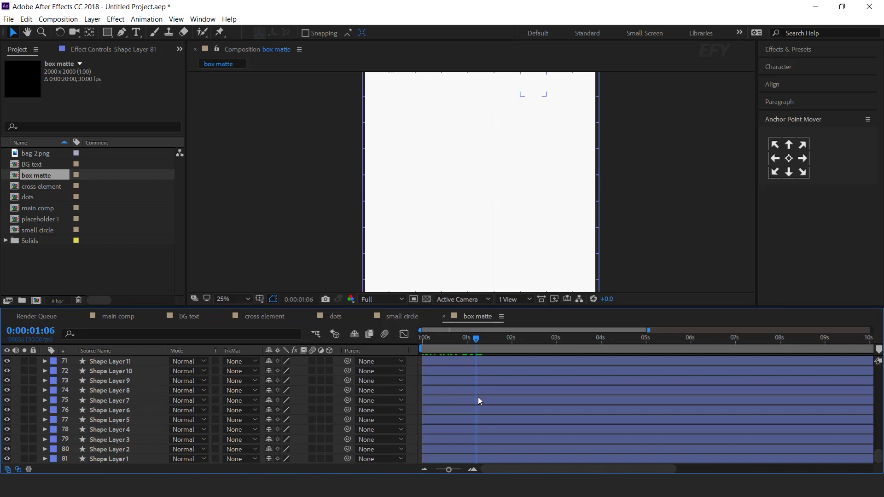
{"action": "key", "text": "grave"}
{"action": "scroll", "coordinate": [478, 398], "scroll_direction": "up", "scroll_amount": 10}
{"action": "left_click", "coordinate": [450, 95]}
{"action": "left_click_drag", "start_coordinate": [448, 105], "coordinate": [485, 94]}
{"action": "left_click_drag", "start_coordinate": [497, 104], "coordinate": [531, 104]}
{"action": "left_click_drag", "start_coordinate": [451, 122], "coordinate": [516, 132]}
{"action": "left_click_drag", "start_coordinate": [501, 142], "coordinate": [563, 171]}
{"action": "left_click_drag", "start_coordinate": [531, 161], "coordinate": [539, 161]}
{"action": "left_click_drag", "start_coordinate": [489, 181], "coordinate": [522, 182]}
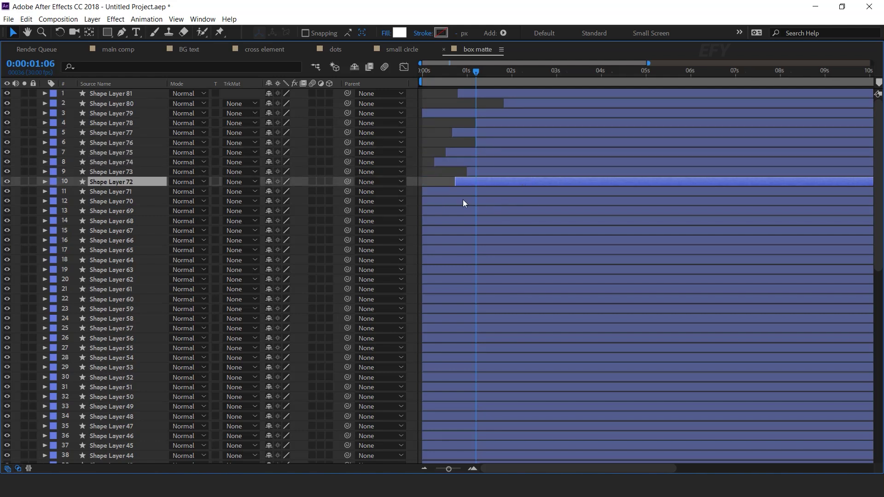
{"action": "left_click_drag", "start_coordinate": [462, 201], "coordinate": [490, 202]}
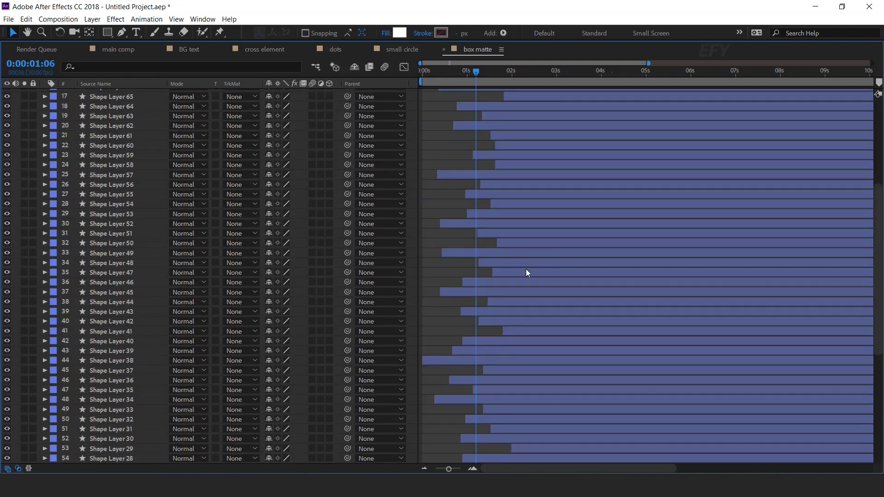
{"action": "scroll", "coordinate": [528, 272], "scroll_direction": "down", "scroll_amount": 5}
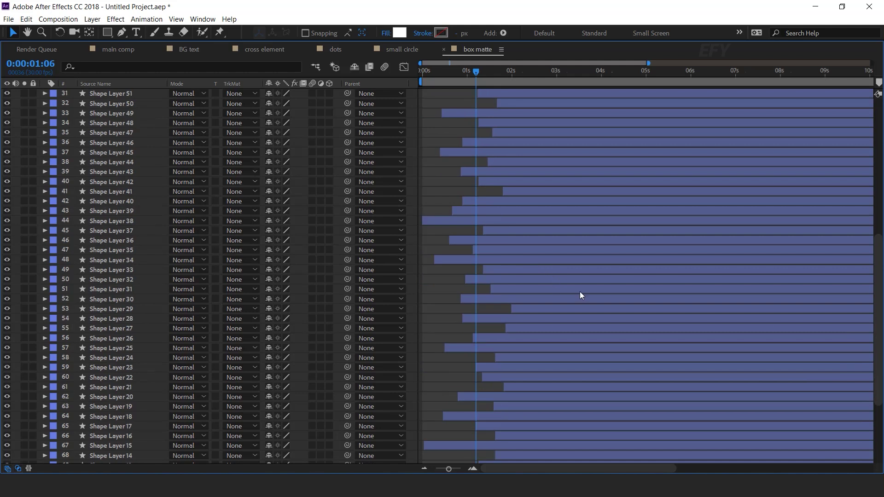
Preview the staggered square reveal in box matte from 0:00:00:00.
{"action": "key", "text": "grave"}
{"action": "left_click_drag", "start_coordinate": [432, 343], "coordinate": [412, 342]}
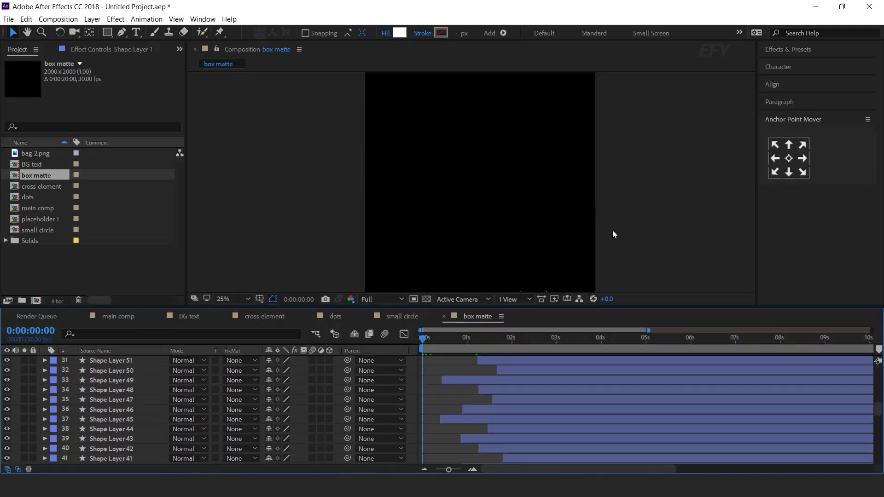
{"action": "key", "text": "space"}
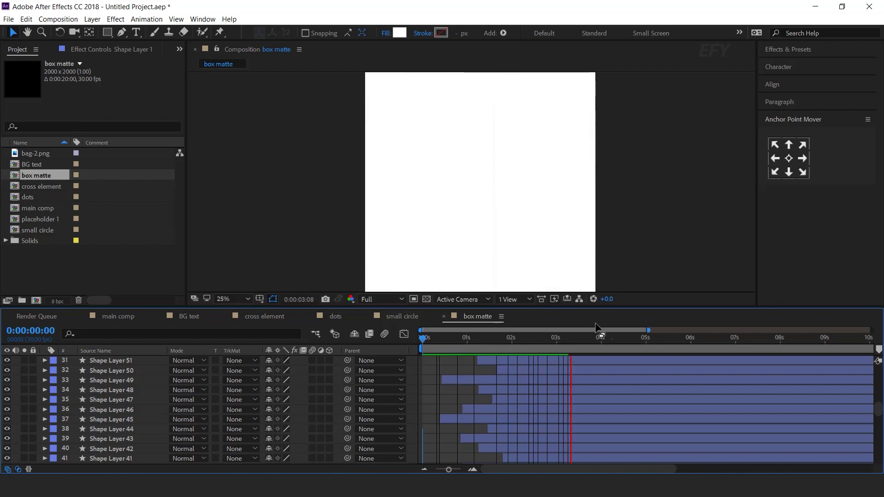
{"action": "left_click_drag", "start_coordinate": [594, 339], "coordinate": [565, 338]}
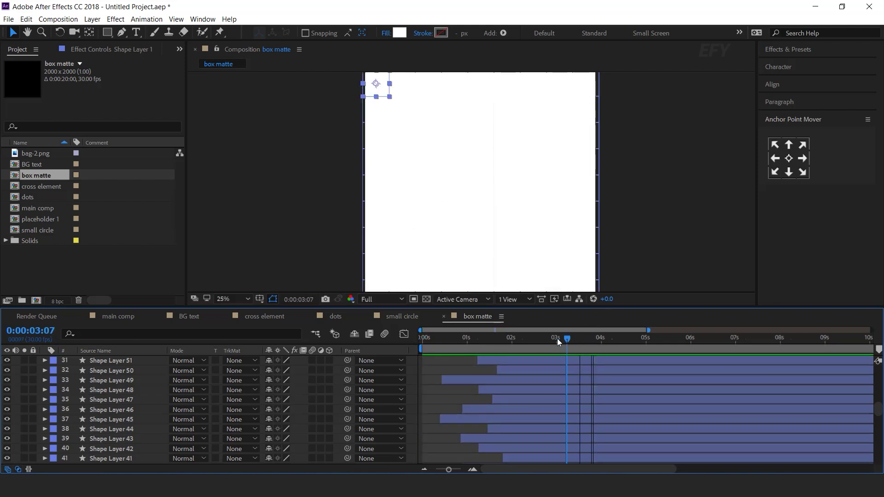
Place box matte above placeholder 1 in main comp and use it as placeholder 1's Alpha track matte.
{"action": "left_click", "coordinate": [118, 317]}
{"action": "left_click", "coordinate": [62, 269]}
{"action": "left_click", "coordinate": [42, 168]}
{"action": "left_click", "coordinate": [43, 179]}
{"action": "left_click_drag", "start_coordinate": [32, 184], "coordinate": [134, 357]}
{"action": "left_click", "coordinate": [113, 370]}
{"action": "left_click", "coordinate": [244, 371]}
{"action": "left_click", "coordinate": [264, 396]}
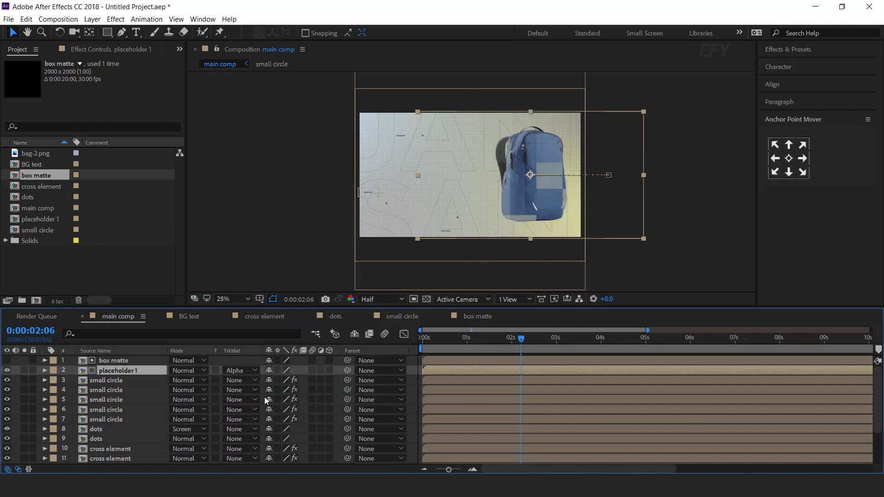
Preview the backpack's box reveal in main comp from the beginning.
{"action": "left_click_drag", "start_coordinate": [463, 344], "coordinate": [423, 346]}
{"action": "key", "text": "space"}
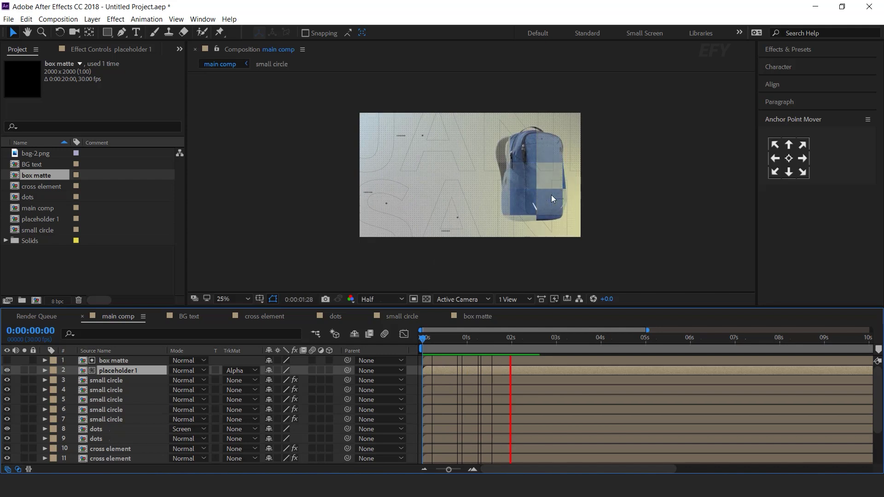
{"action": "left_click", "coordinate": [529, 339]}
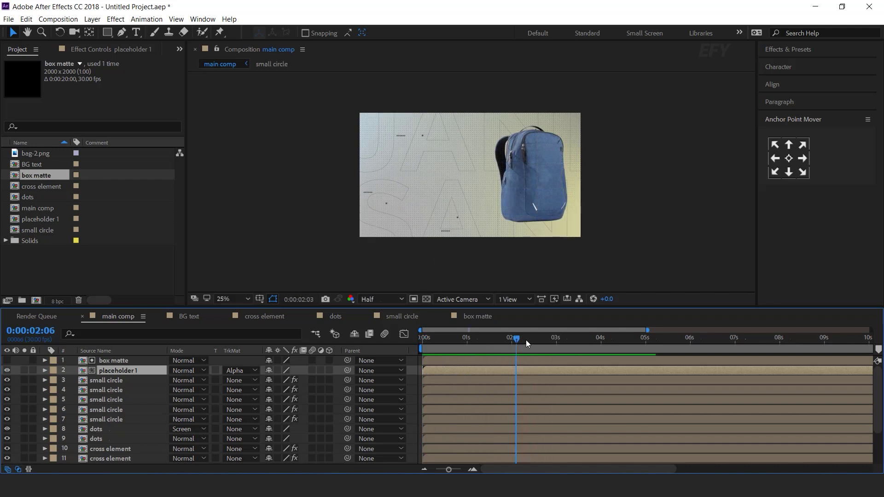
Scale the box matte layer to 60% and center it over the backpack.
{"action": "left_click", "coordinate": [125, 360]}
{"action": "key", "text": "s"}
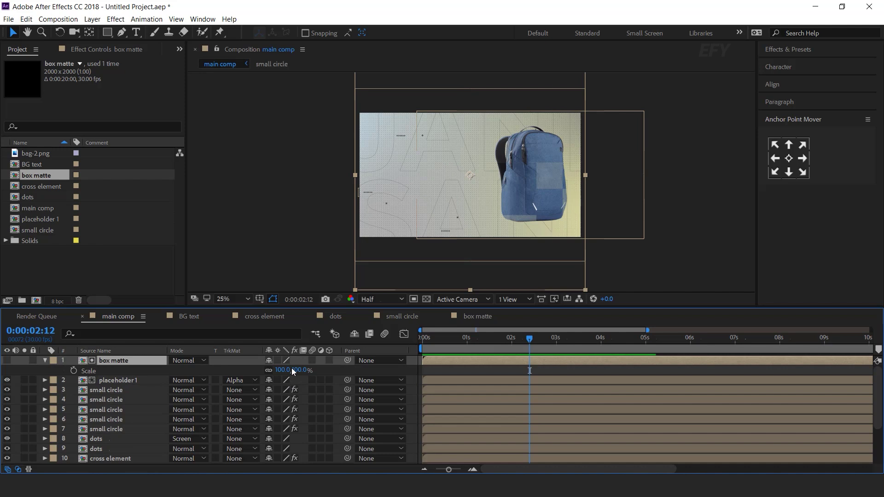
{"action": "left_click_drag", "start_coordinate": [302, 370], "coordinate": [282, 371]}
{"action": "left_click_drag", "start_coordinate": [469, 176], "coordinate": [527, 179]}
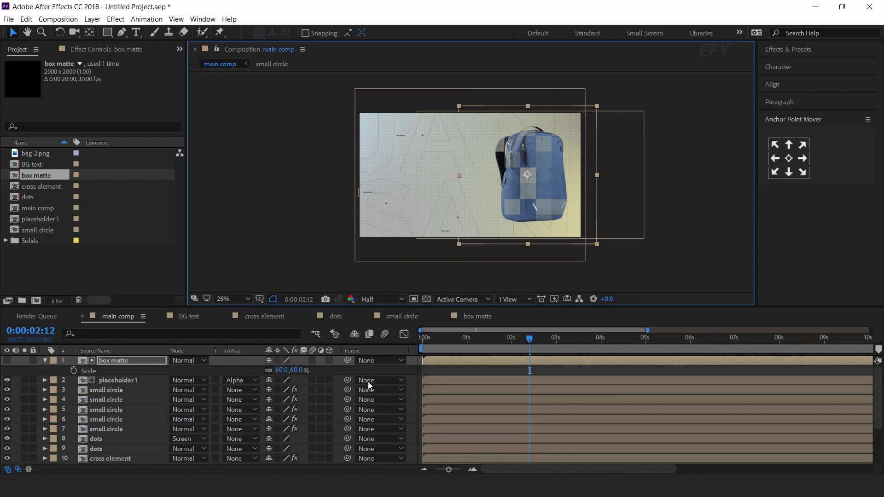
Play main comp from 0:00:00:00 to check the backpack reveal with the smaller boxes.
{"action": "left_click_drag", "start_coordinate": [435, 340], "coordinate": [362, 361]}
{"action": "key", "text": "space"}
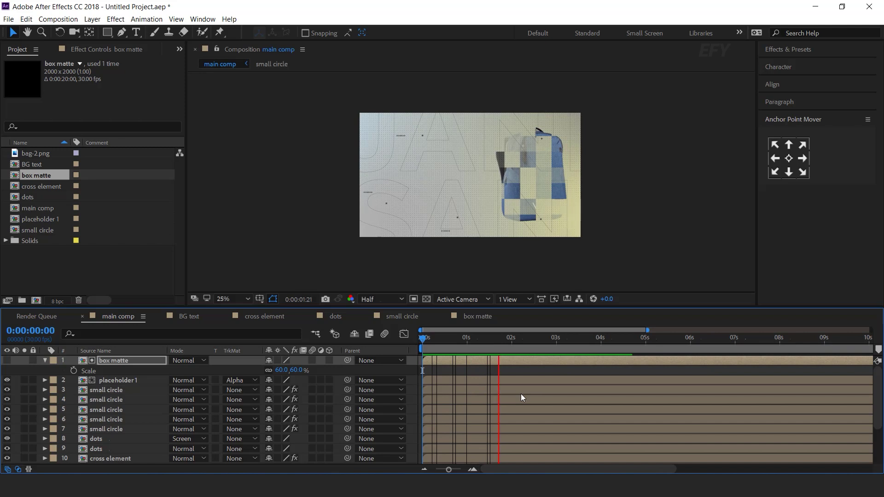
{"action": "key", "text": "space"}
{"action": "key", "text": "space"}
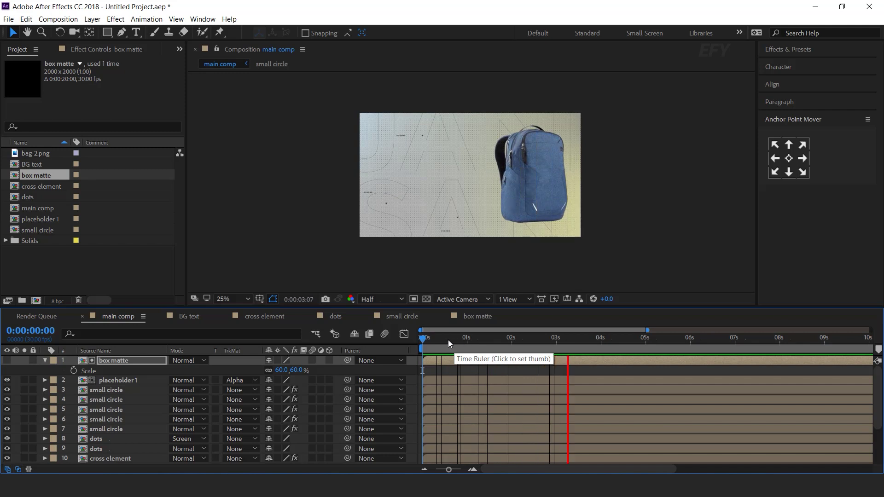
{"action": "key", "text": "space"}
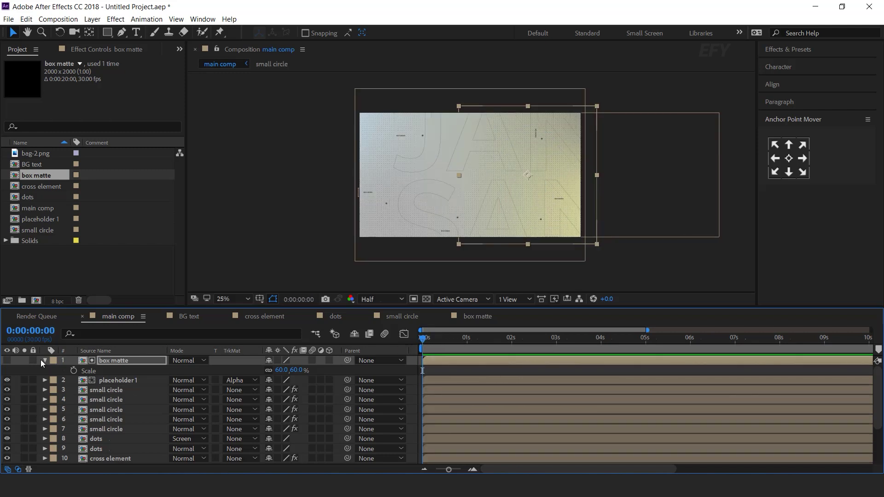
{"action": "left_click", "coordinate": [44, 360]}
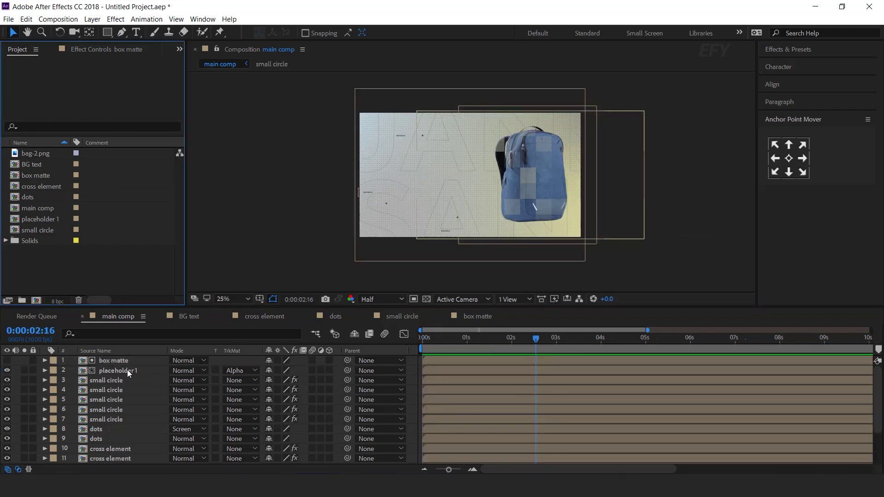
Duplicate placeholder 1, move the copy beneath the matted layer, and set its blending mode to Soft Light.
{"action": "left_click", "coordinate": [131, 371]}
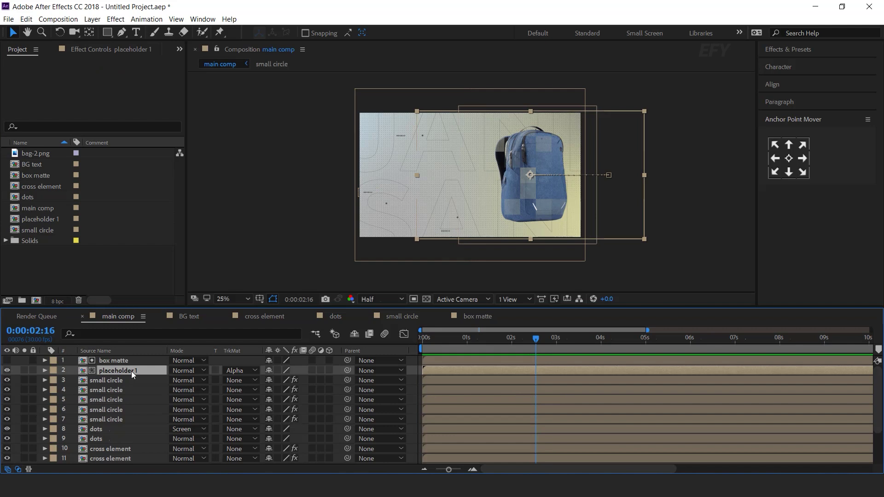
{"action": "key", "text": "ctrl+d"}
{"action": "left_click_drag", "start_coordinate": [115, 359], "coordinate": [117, 384]}
{"action": "left_click", "coordinate": [184, 380]}
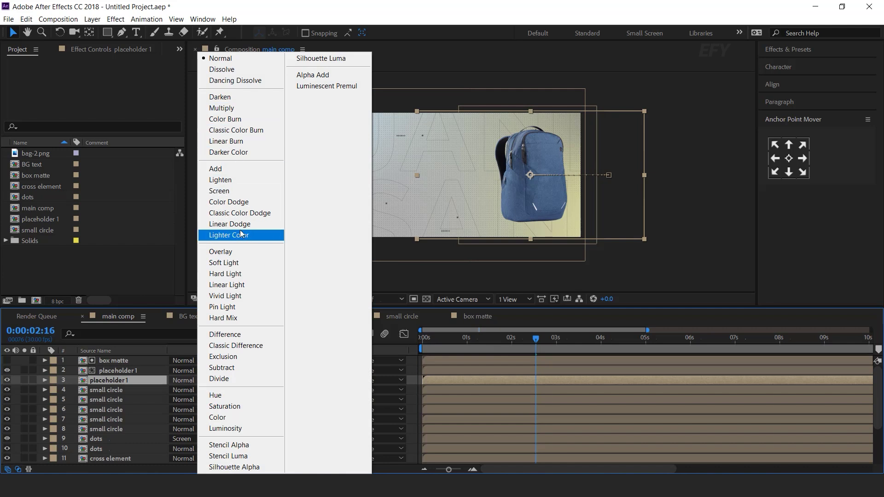
{"action": "left_click", "coordinate": [226, 262]}
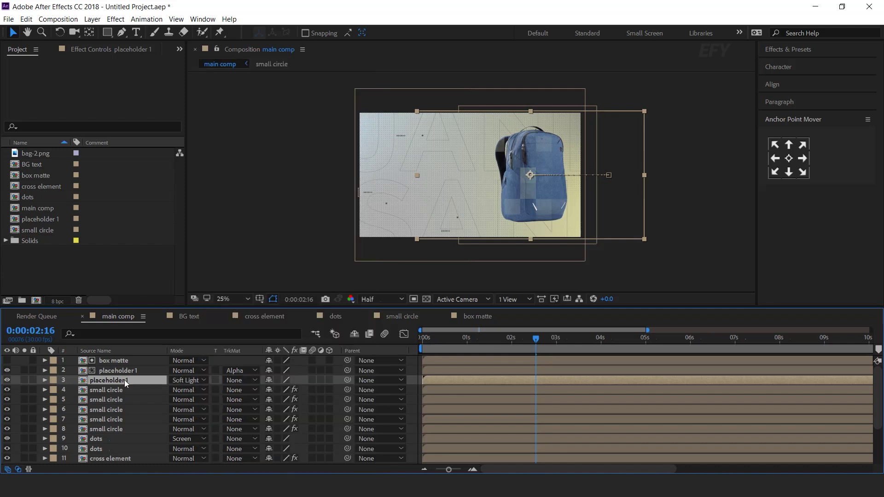
Remove all Position and Scale keyframes from the Soft Light copy of placeholder 1.
{"action": "key", "text": "u"}
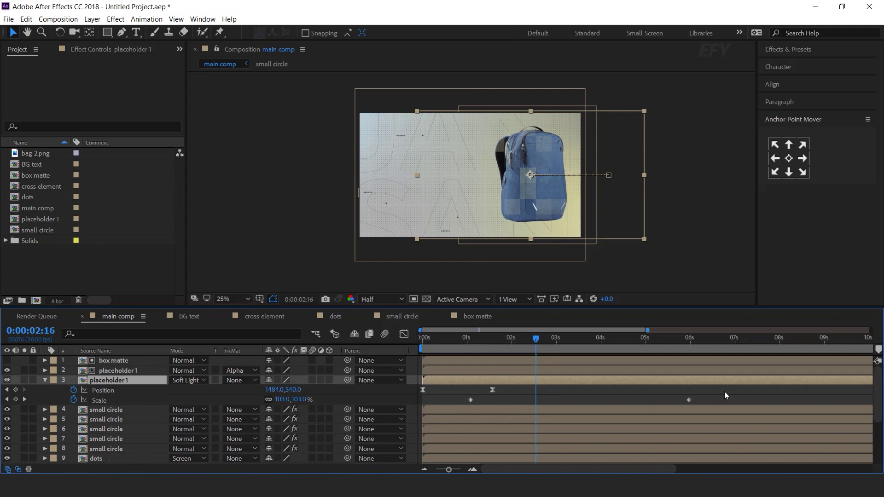
{"action": "left_click_drag", "start_coordinate": [718, 390], "coordinate": [419, 403]}
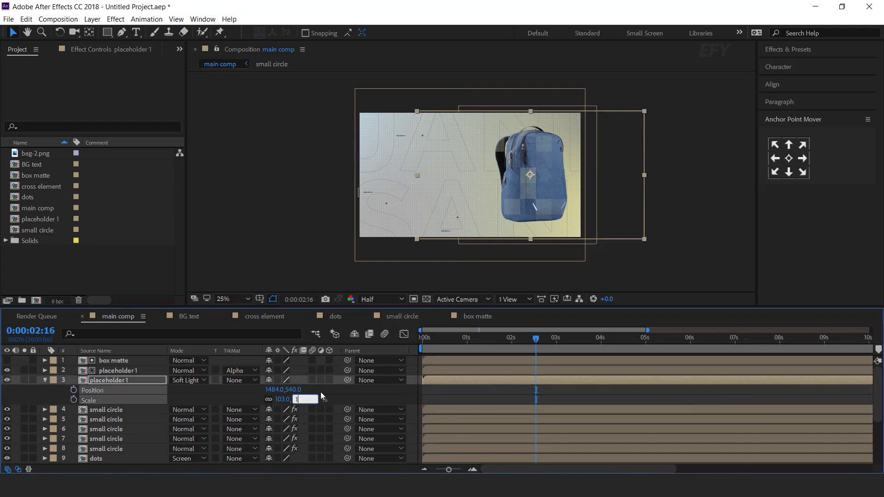
{"action": "key", "text": "Delete"}
Transform the Soft Light backpack copy to position 948, 540, scale 145% and rotation -5°.
{"action": "left_click_drag", "start_coordinate": [530, 176], "coordinate": [470, 178]}
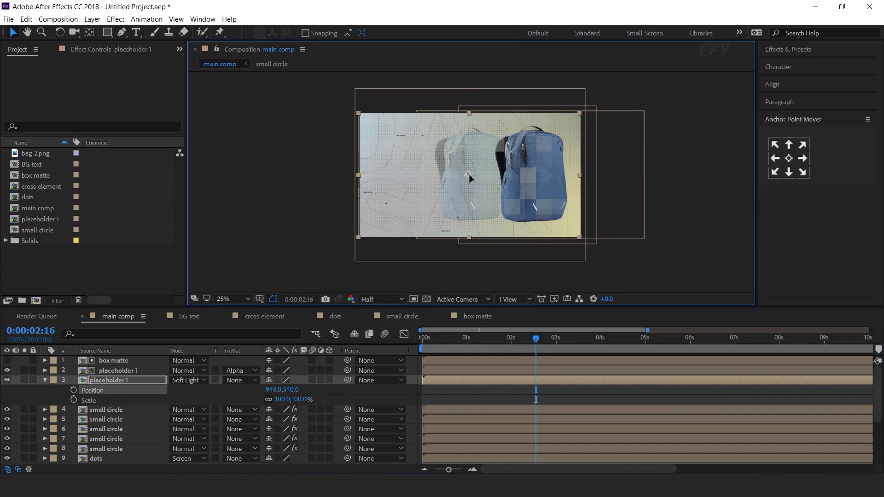
{"action": "left_click_drag", "start_coordinate": [303, 403], "coordinate": [324, 397]}
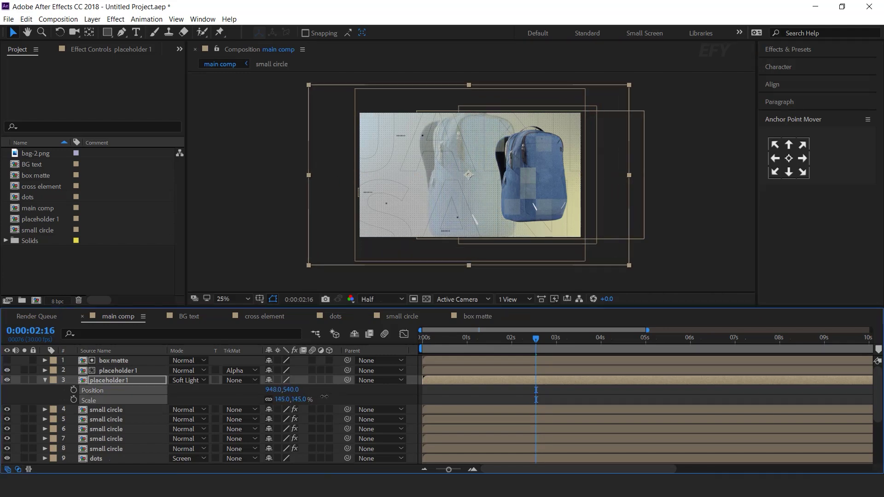
{"action": "left_click", "coordinate": [129, 381]}
{"action": "key", "text": "shift+r"}
{"action": "left_click", "coordinate": [280, 409]}
{"action": "type", "text": "-5"}
{"action": "key", "text": "Return"}
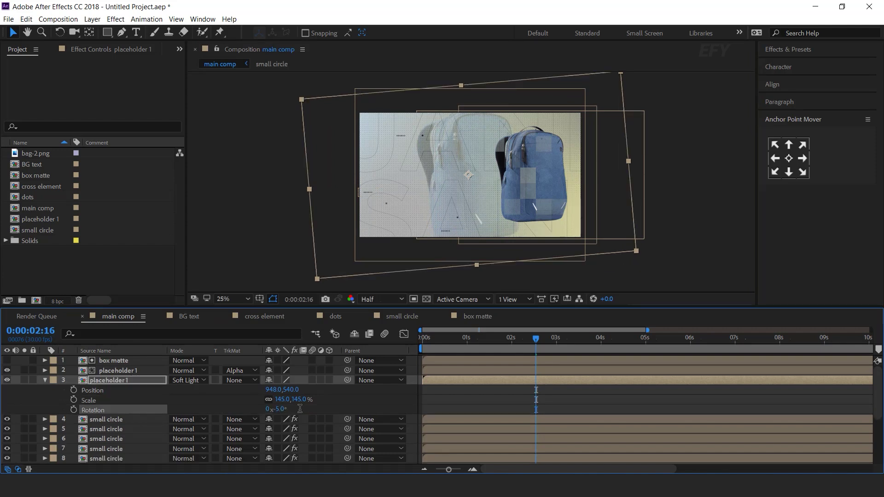
{"action": "left_click", "coordinate": [44, 380]}
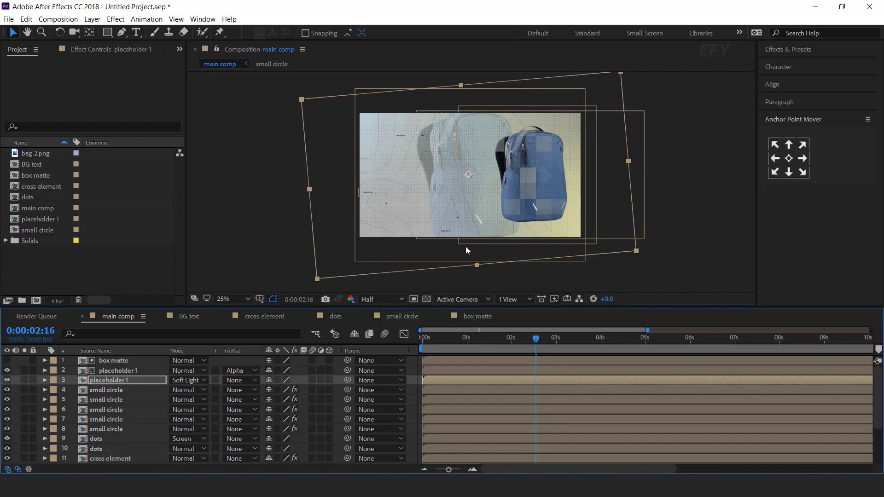
Fade in the Soft Light placeholder 1 copy with Opacity keyframes of 0% at 0:00:00:00 and 100% at 0:00:01:12, and preview it.
{"action": "left_click", "coordinate": [435, 379]}
{"action": "key", "text": "t"}
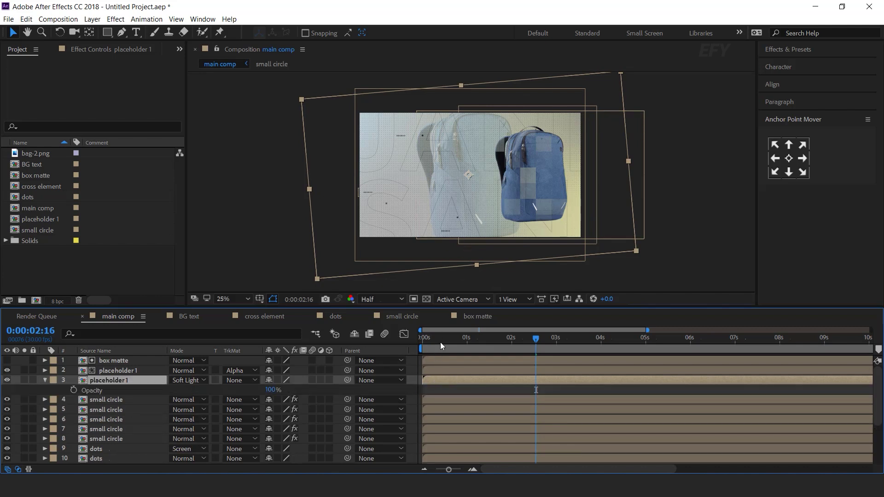
{"action": "key", "text": "Home"}
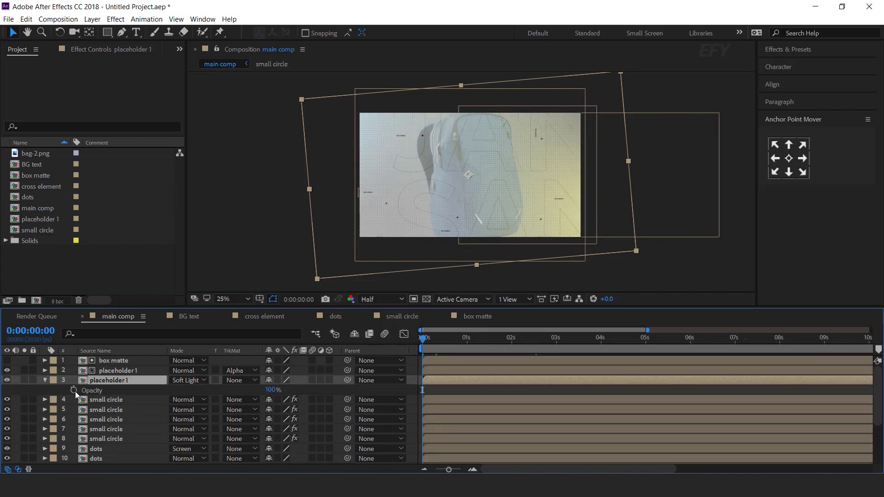
{"action": "left_click", "coordinate": [74, 390]}
{"action": "left_click", "coordinate": [269, 389]}
{"action": "type", "text": "0"}
{"action": "key", "text": "Return"}
{"action": "left_click_drag", "start_coordinate": [431, 341], "coordinate": [485, 345]}
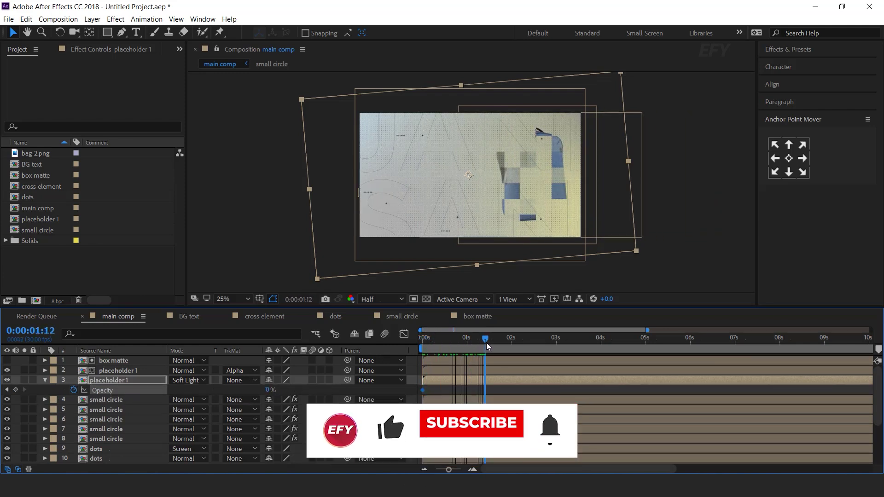
{"action": "left_click_drag", "start_coordinate": [269, 390], "coordinate": [316, 389]}
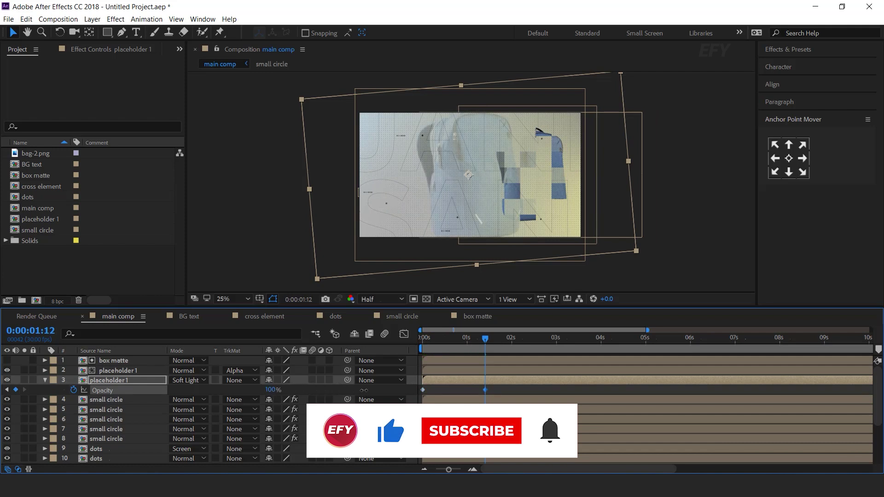
{"action": "key", "text": "Home"}
{"action": "key", "text": "space"}
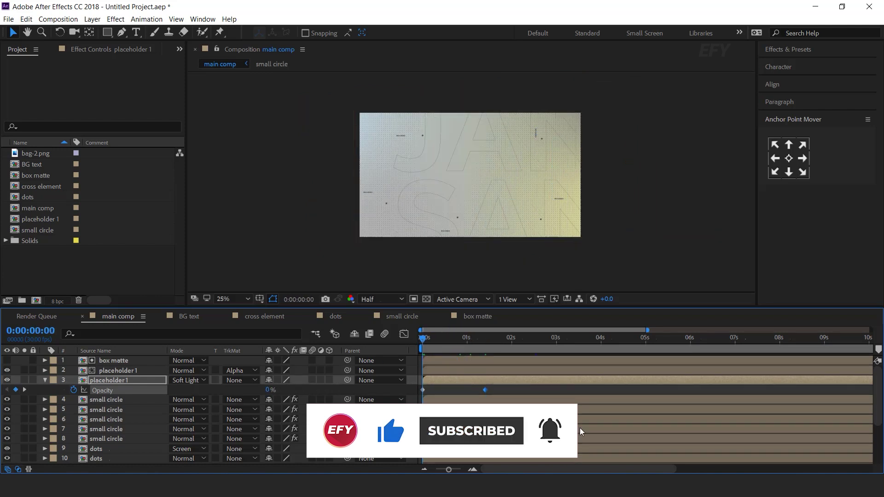
Delay the Soft Light placeholder 1 layer to start shortly before the one-second mark and play main comp to check the fade.
{"action": "left_click_drag", "start_coordinate": [440, 341], "coordinate": [483, 344]}
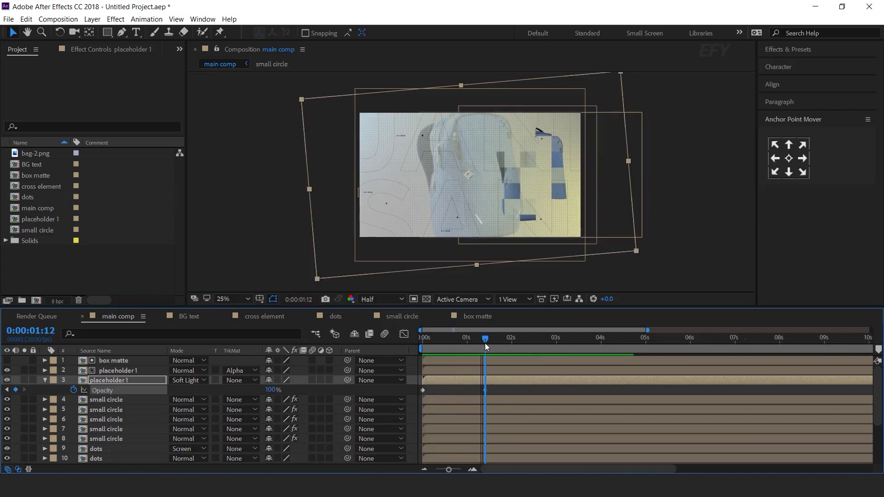
{"action": "left_click_drag", "start_coordinate": [495, 380], "coordinate": [531, 380]}
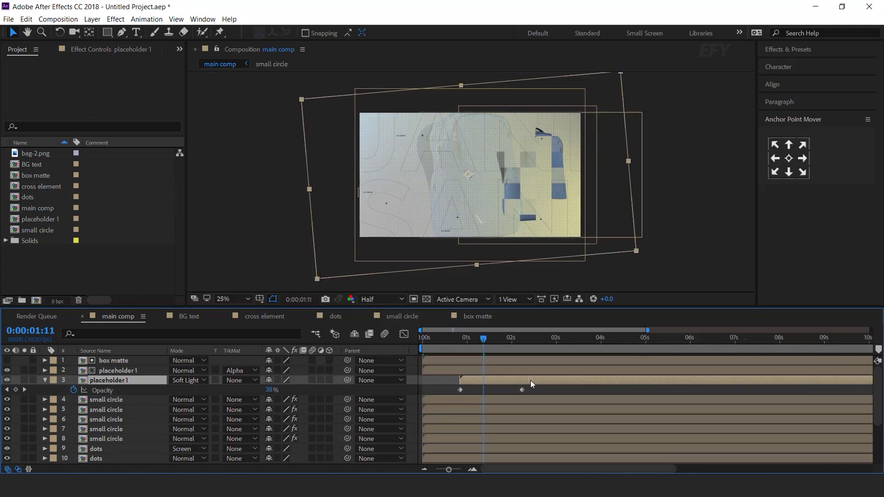
{"action": "key", "text": "Home"}
{"action": "key", "text": "space"}
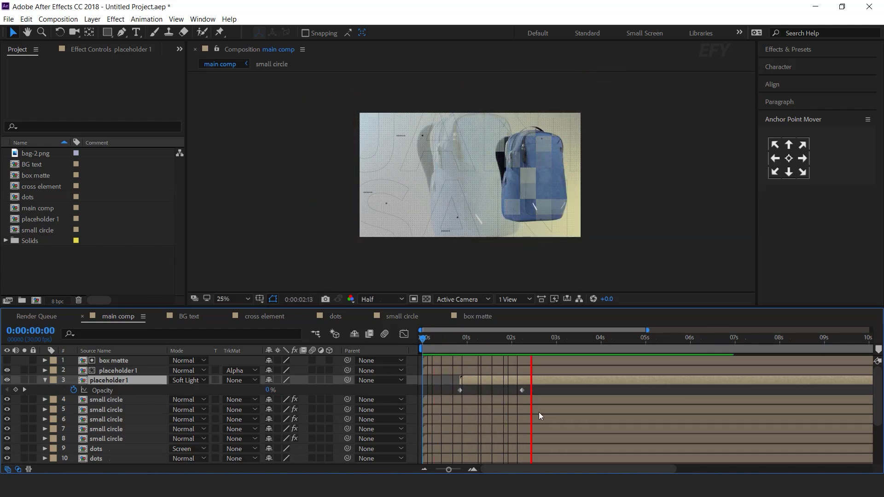
{"action": "left_click", "coordinate": [545, 339]}
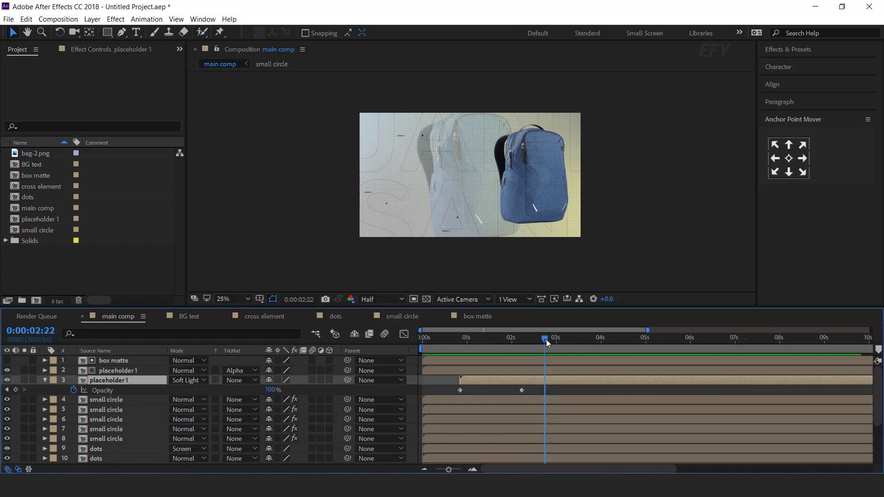
{"action": "left_click", "coordinate": [45, 380]}
{"action": "key", "text": "F2"}
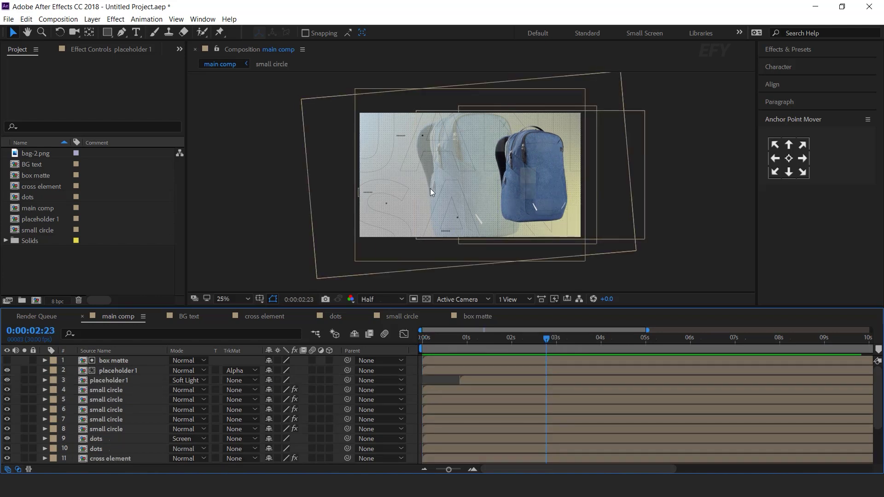
Create a 1000 x 1000 px composition named big text 1.
{"action": "left_click", "coordinate": [97, 276]}
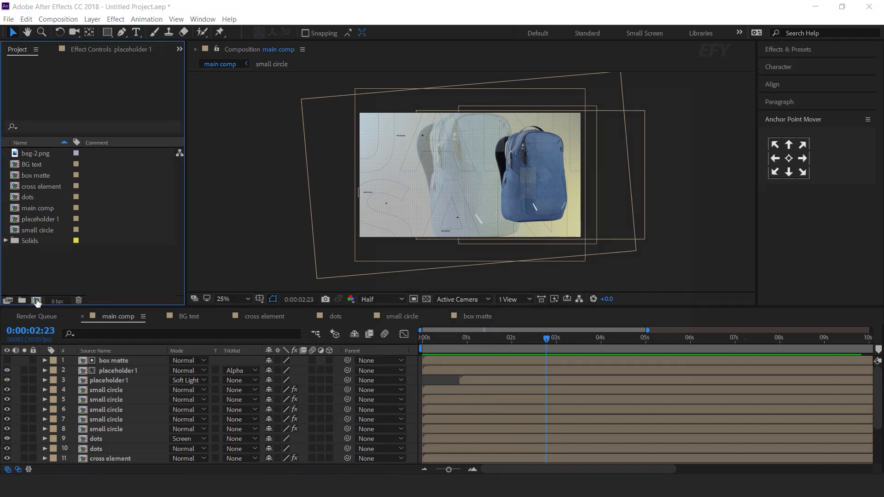
{"action": "key", "text": "ctrl+n"}
{"action": "left_click", "coordinate": [453, 170]}
{"action": "type", "text": "1000"}
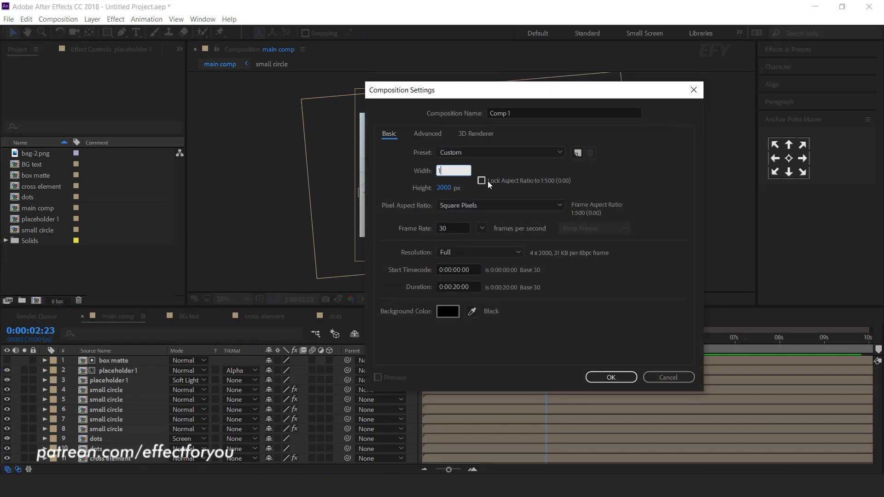
{"action": "key", "text": "Tab"}
{"action": "type", "text": "1000"}
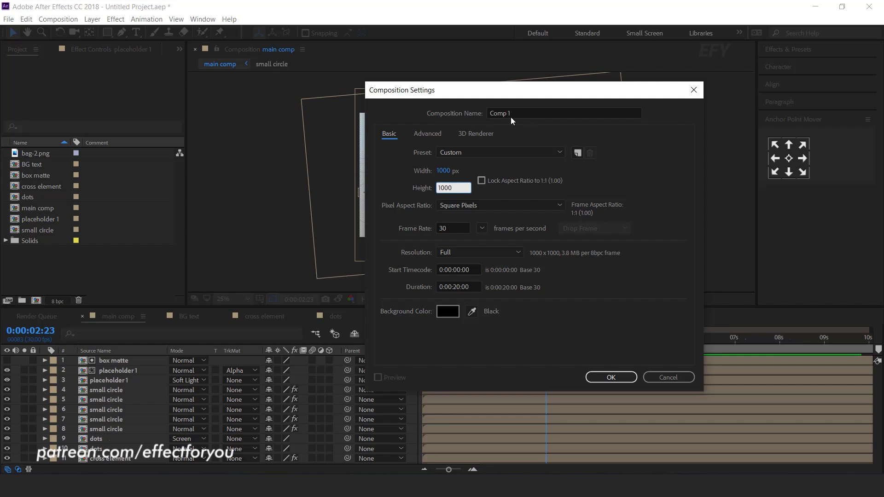
{"action": "left_click_drag", "start_coordinate": [510, 117], "coordinate": [485, 116]}
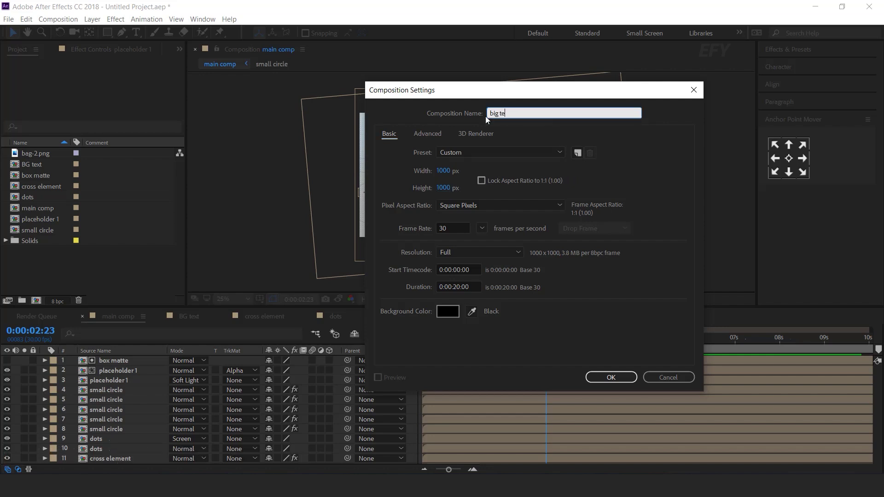
{"action": "type", "text": "big text 1"}
{"action": "key", "text": "Return"}
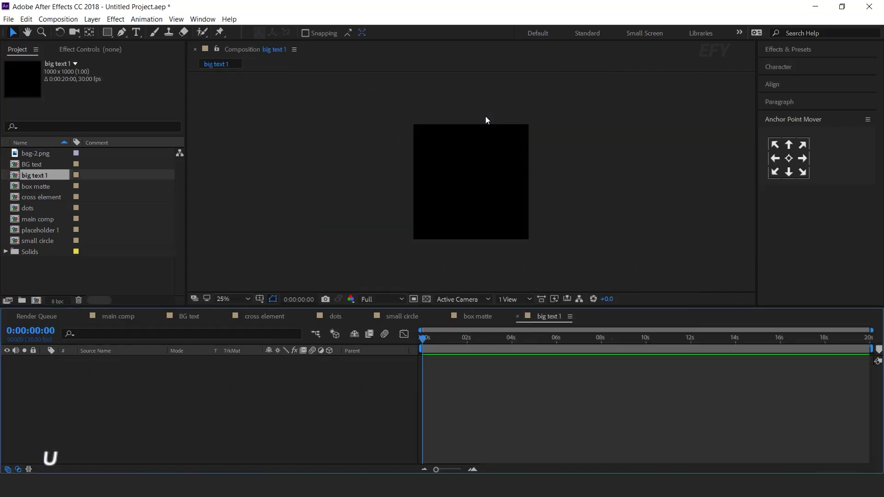
Add a text layer with the letter D near the middle of the big text 1 composition.
{"action": "key", "text": "period"}
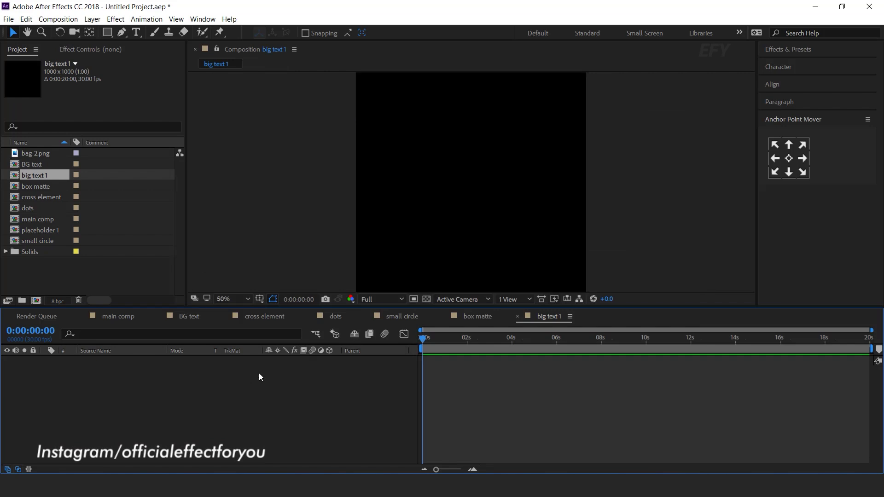
{"action": "left_click", "coordinate": [136, 33]}
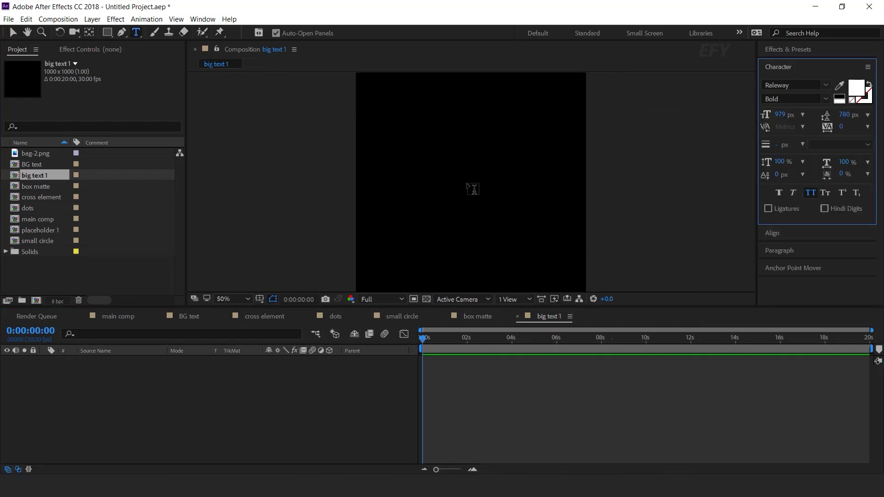
{"action": "left_click", "coordinate": [472, 189]}
{"action": "type", "text": "D"}
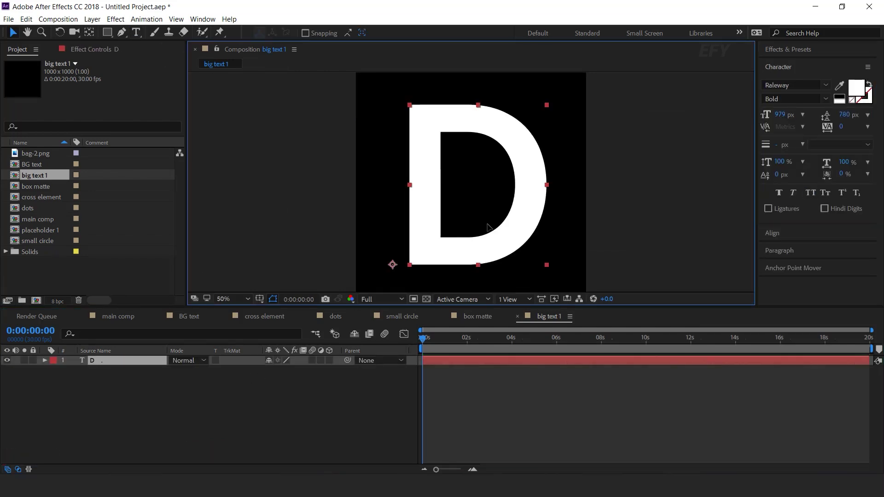
{"action": "left_click", "coordinate": [369, 418]}
{"action": "key", "text": "comma"}
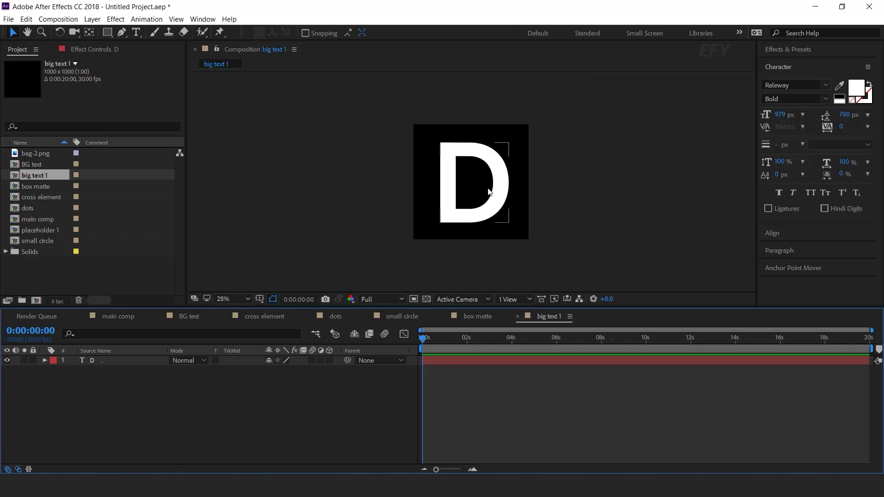
Add a Character Offset animator to the D text layer and delete its Character Alignment and Character Range properties.
{"action": "left_click", "coordinate": [120, 360]}
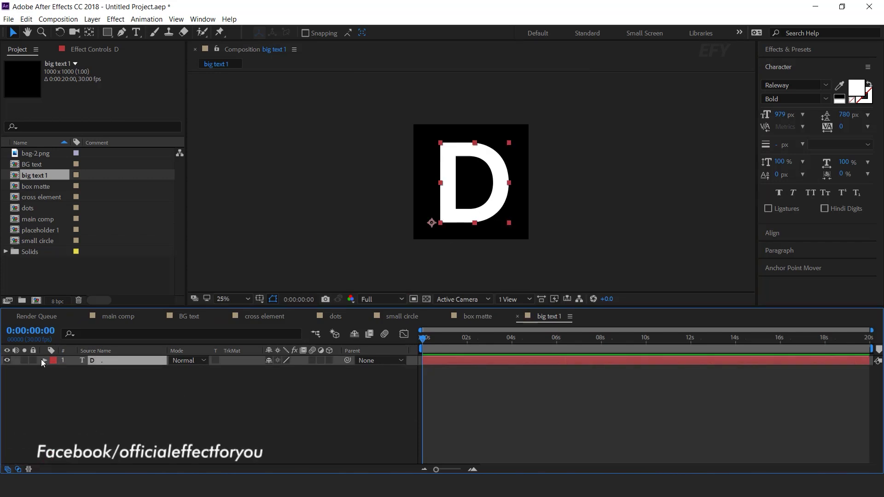
{"action": "left_click", "coordinate": [45, 361]}
{"action": "left_click", "coordinate": [335, 371]}
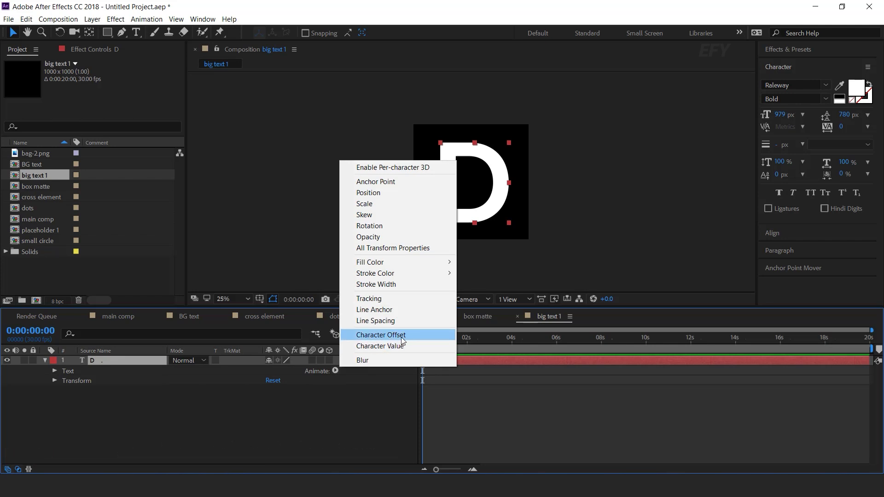
{"action": "left_click", "coordinate": [381, 335]}
{"action": "left_click", "coordinate": [209, 431]}
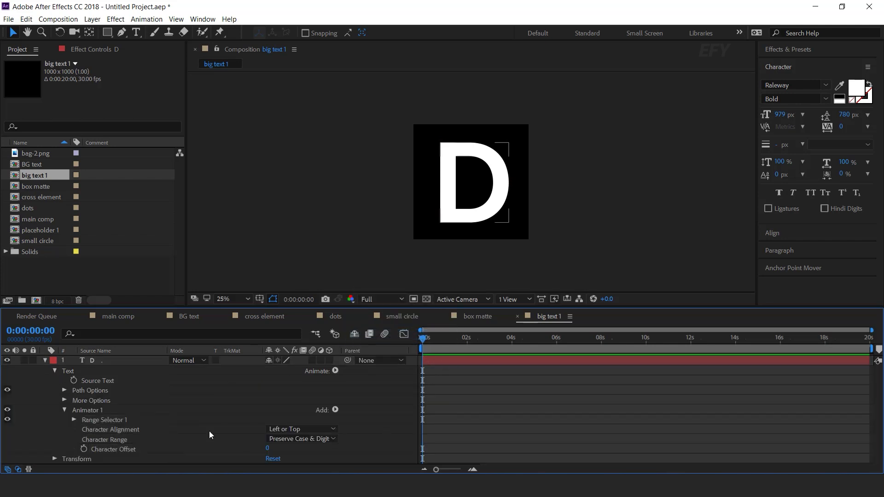
{"action": "left_click", "coordinate": [125, 430]}
{"action": "left_click", "coordinate": [127, 439], "text": "shift"}
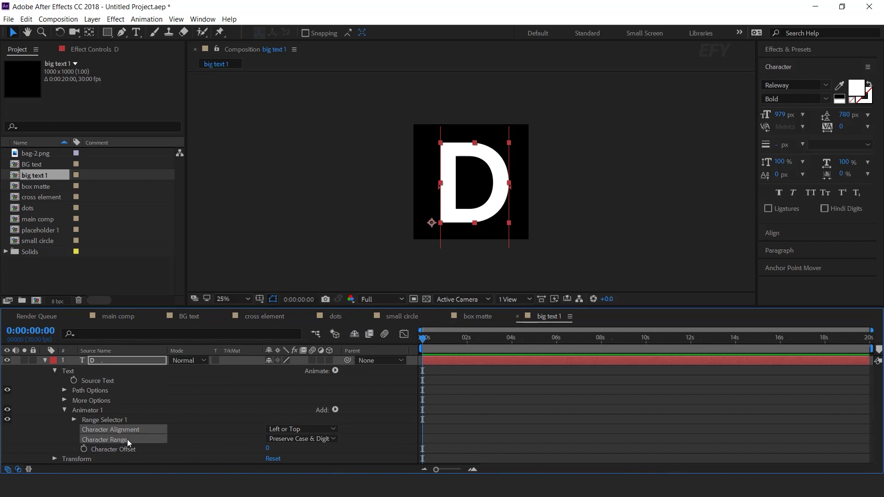
{"action": "key", "text": "Delete"}
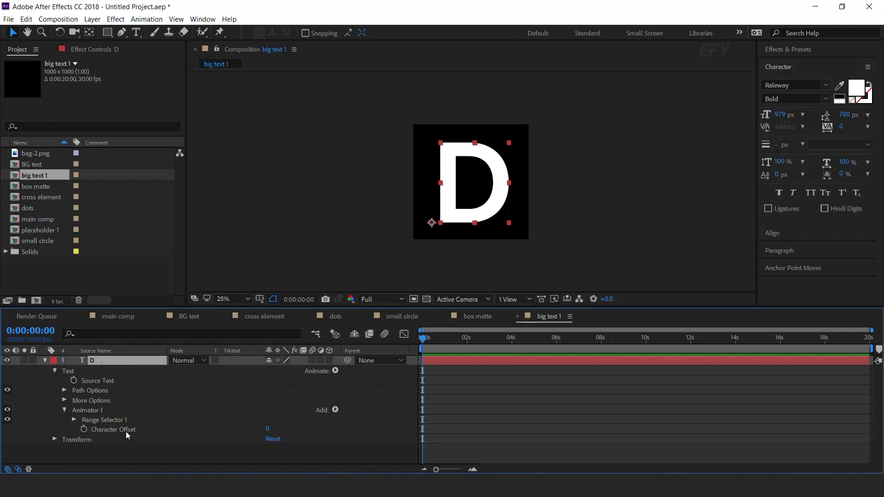
Set the D text animator's Character Offset to 10.
{"action": "left_click", "coordinate": [126, 430]}
{"action": "left_click", "coordinate": [269, 429]}
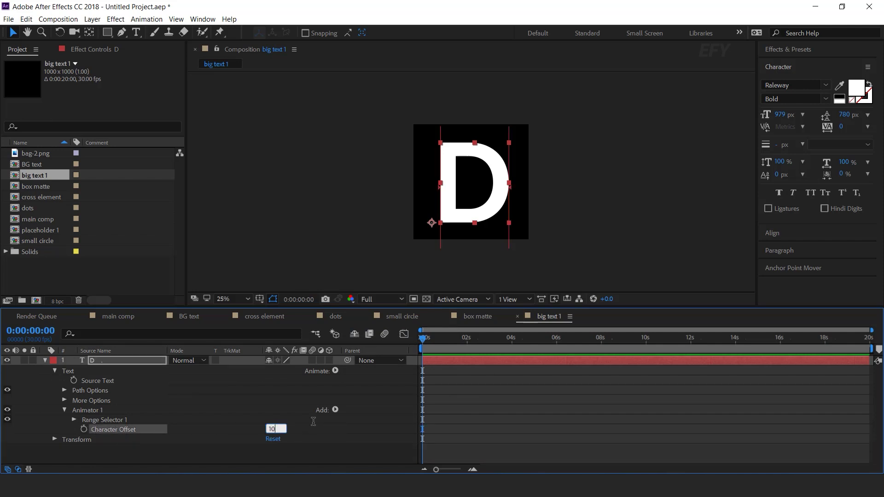
{"action": "key", "text": "Return"}
{"action": "left_click", "coordinate": [347, 449]}
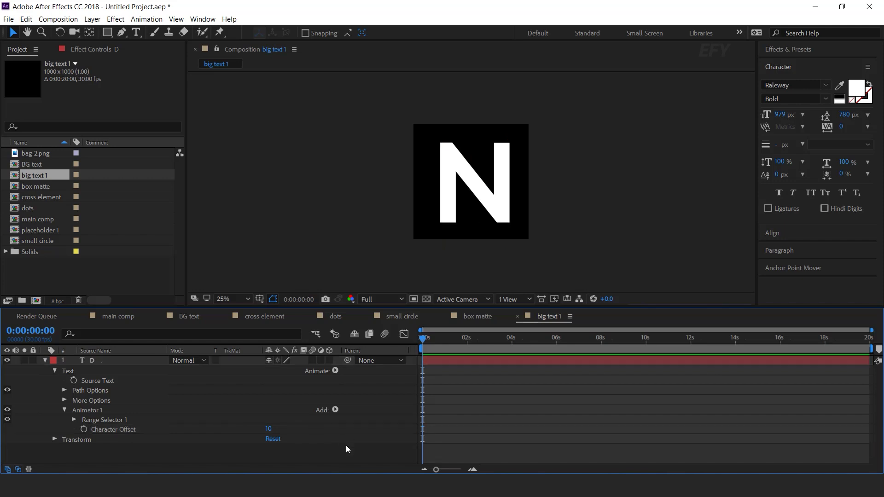
Change the Shape of Range Selector 1 to Ramp Up in its Advanced settings.
{"action": "left_click", "coordinate": [102, 420]}
{"action": "left_click", "coordinate": [73, 419]}
{"action": "scroll", "coordinate": [77, 422], "scroll_direction": "down", "scroll_amount": 2}
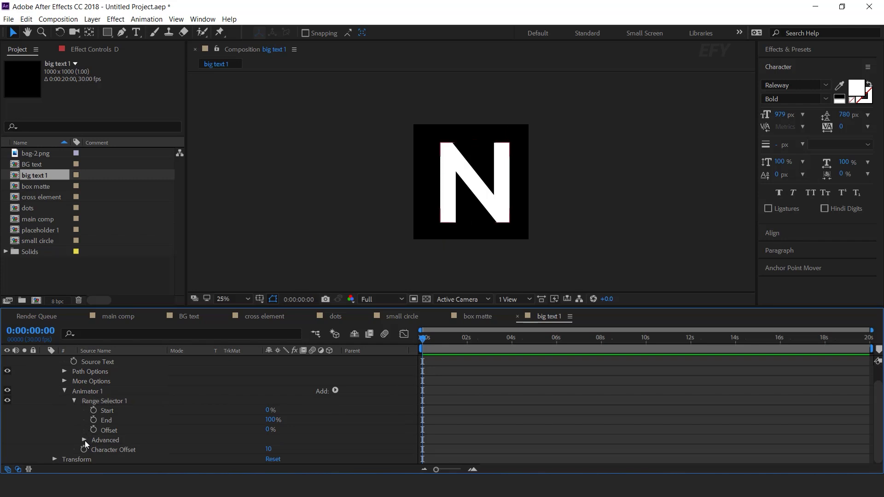
{"action": "left_click", "coordinate": [84, 439]}
{"action": "scroll", "coordinate": [83, 441], "scroll_direction": "down", "scroll_amount": 3}
{"action": "left_click", "coordinate": [115, 421]}
{"action": "left_click", "coordinate": [293, 425]}
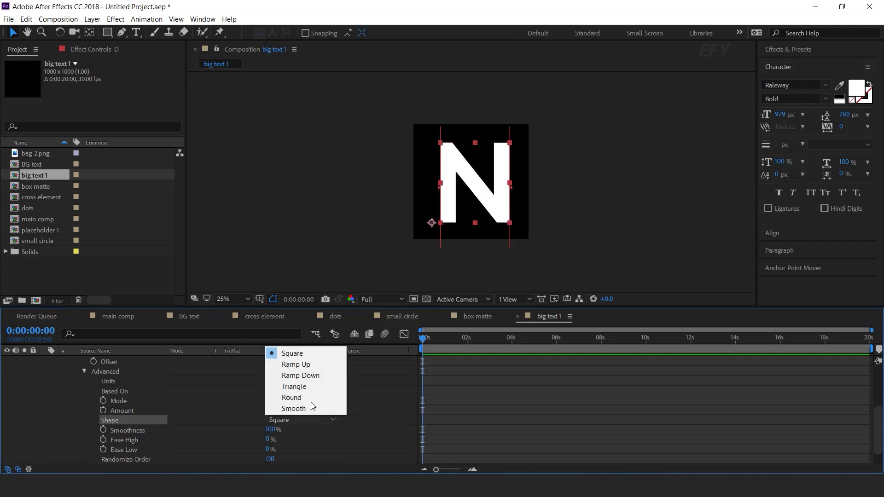
{"action": "left_click", "coordinate": [310, 369]}
Set both Ease High and Ease Low of Range Selector 1 to 50%.
{"action": "left_click", "coordinate": [268, 430]}
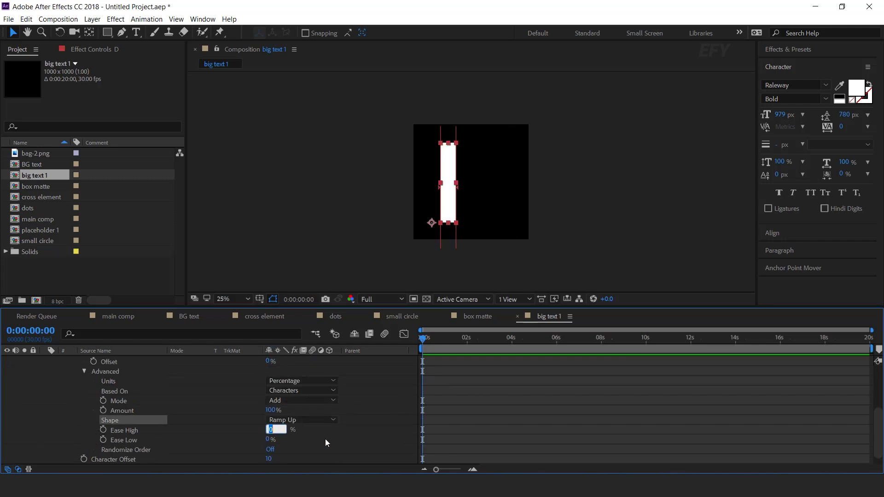
{"action": "type", "text": "50"}
{"action": "key", "text": "Tab"}
{"action": "type", "text": "50"}
{"action": "key", "text": "Return"}
Keyframe Range Selector 1's Start from 0% at 0:00:00:00 to 100% at 0:00:07:29 and preview the letter animation.
{"action": "scroll", "coordinate": [325, 438], "scroll_direction": "up", "scroll_amount": 1}
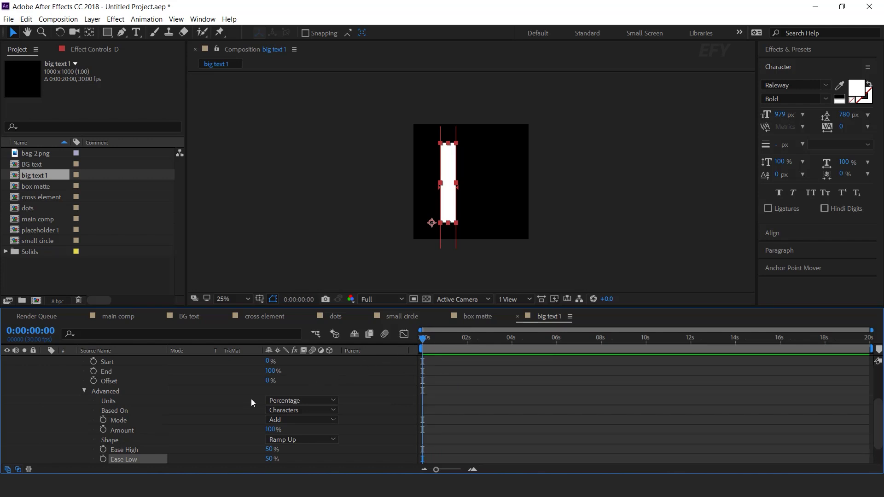
{"action": "scroll", "coordinate": [111, 445], "scroll_direction": "up", "scroll_amount": 3}
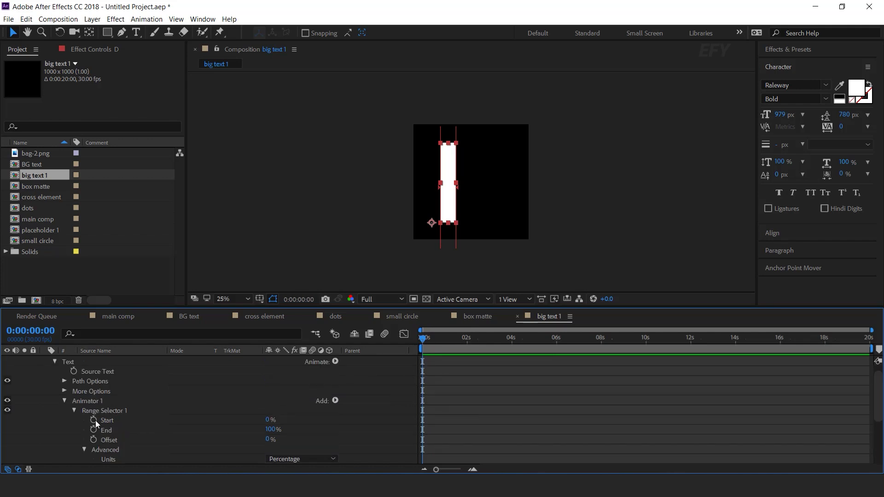
{"action": "left_click", "coordinate": [94, 420]}
{"action": "left_click_drag", "start_coordinate": [444, 340], "coordinate": [601, 345]}
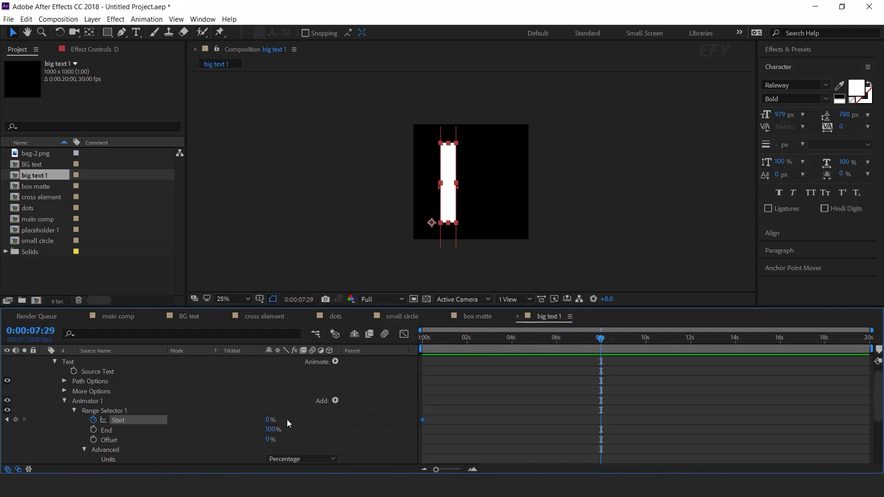
{"action": "left_click_drag", "start_coordinate": [269, 420], "coordinate": [652, 405]}
{"action": "left_click", "coordinate": [647, 392]}
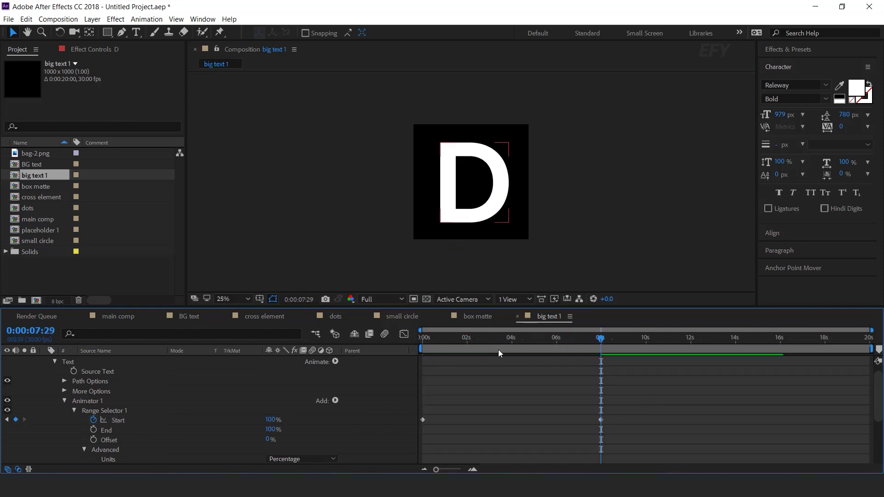
{"action": "left_click_drag", "start_coordinate": [455, 342], "coordinate": [314, 387]}
{"action": "key", "text": "space"}
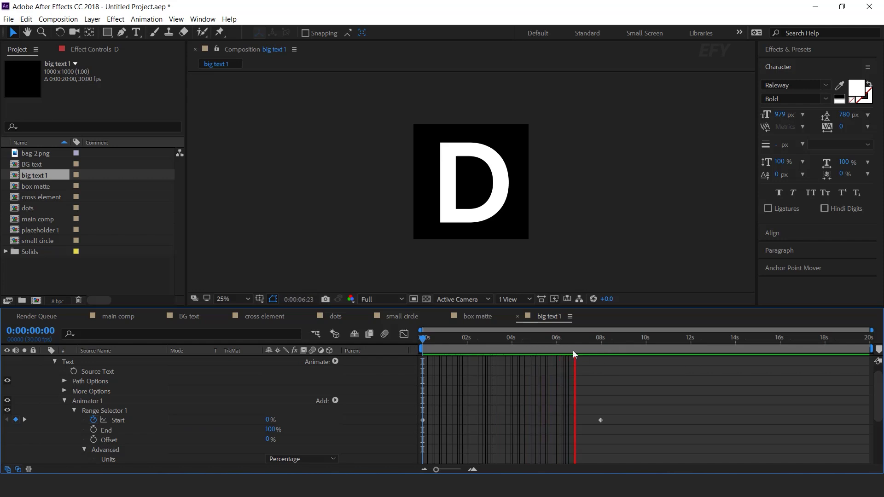
Add the big text 1 composition to main comp as the topmost layer.
{"action": "left_click", "coordinate": [115, 316]}
{"action": "left_click", "coordinate": [74, 273]}
{"action": "left_click", "coordinate": [47, 177]}
{"action": "left_click_drag", "start_coordinate": [17, 178], "coordinate": [139, 361]}
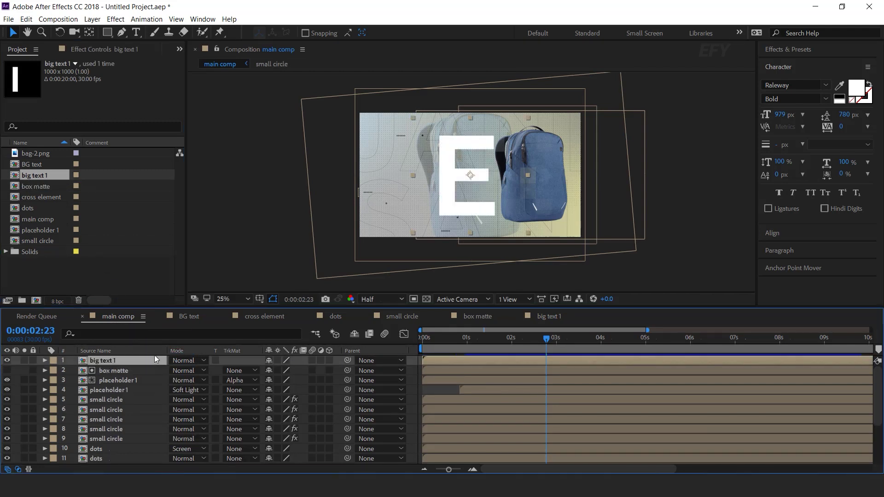
Apply the Fill effect to the big text 1 layer.
{"action": "key", "text": "ctrl+space"}
{"action": "type", "text": "fil"}
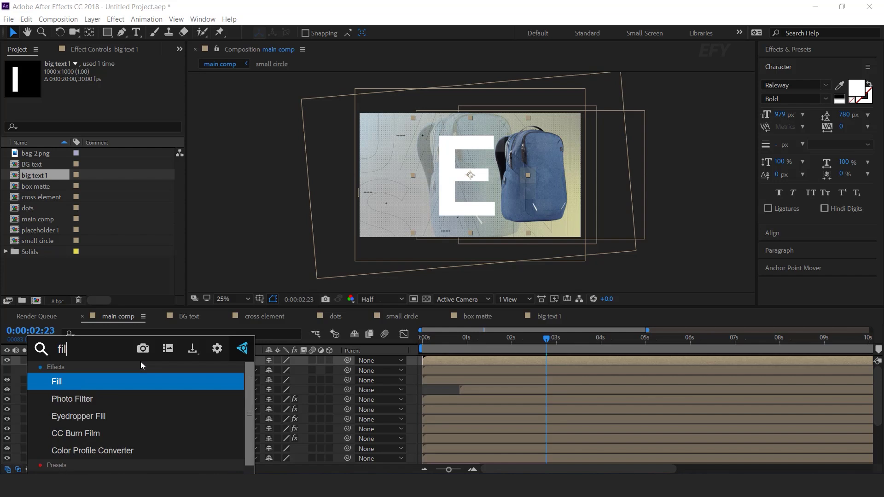
{"action": "key", "text": "Return"}
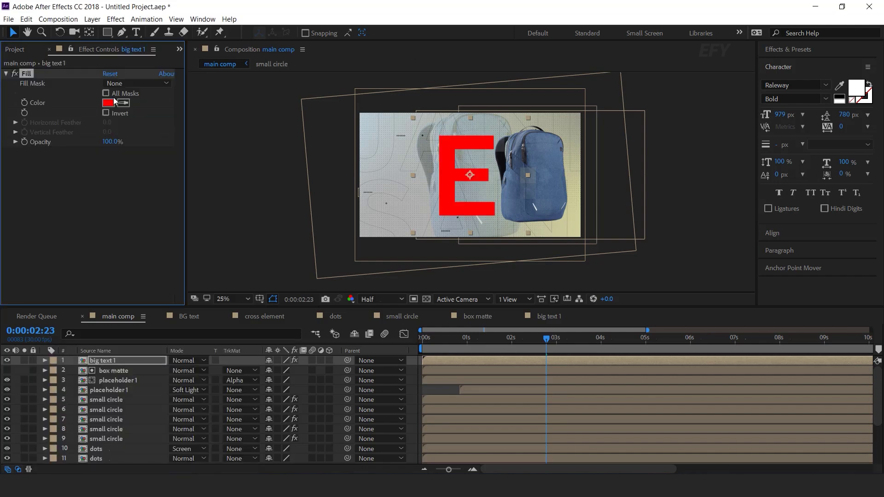
Set the Fill effect's color on big text 1 to yellow F7C118.
{"action": "left_click", "coordinate": [113, 103]}
{"action": "left_click", "coordinate": [319, 211]}
{"action": "left_click", "coordinate": [290, 91]}
{"action": "left_click", "coordinate": [291, 88]}
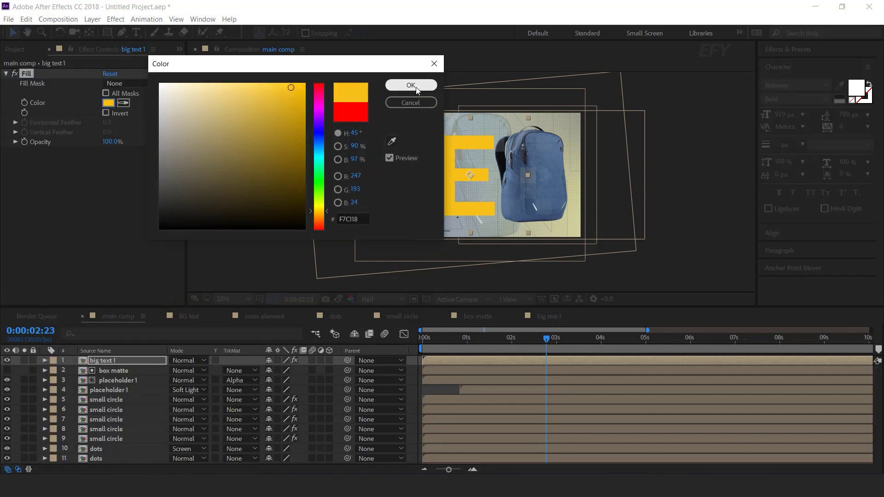
{"action": "left_click", "coordinate": [411, 85]}
Move the big text 1 layer to about 472, 636 and return to time 0:00:00:00.
{"action": "left_click", "coordinate": [434, 340]}
{"action": "left_click_drag", "start_coordinate": [434, 343], "coordinate": [455, 344]}
{"action": "left_click_drag", "start_coordinate": [409, 188], "coordinate": [411, 186]}
{"action": "left_click", "coordinate": [422, 342]}
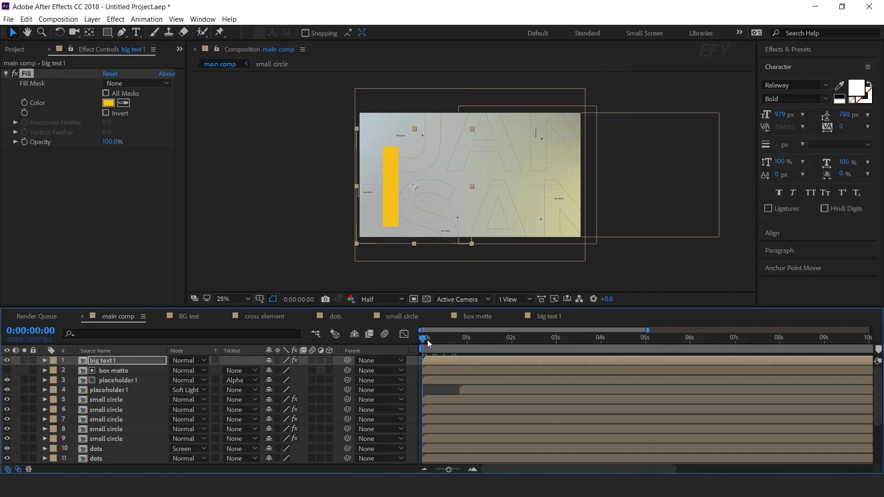
Keyframe big text 1 at 0:00:00:00 with Position about 1064, 636 and Opacity 0%.
{"action": "key", "text": "p"}
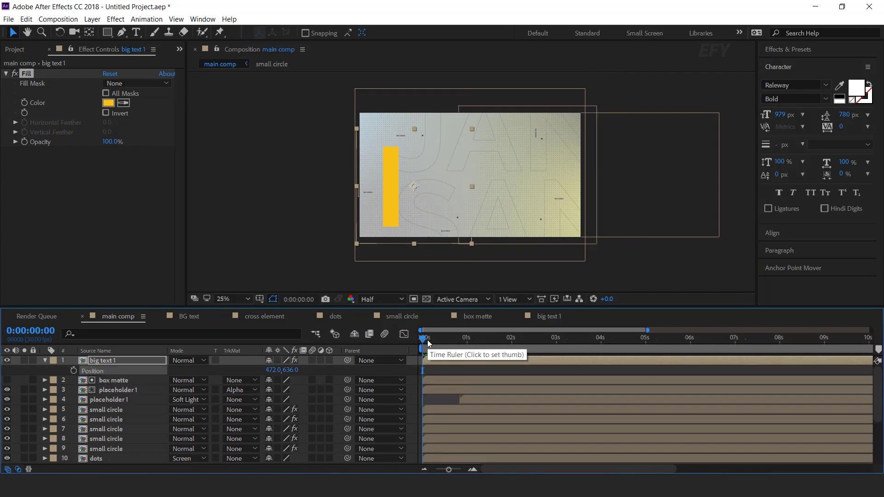
{"action": "key", "text": "shift+t"}
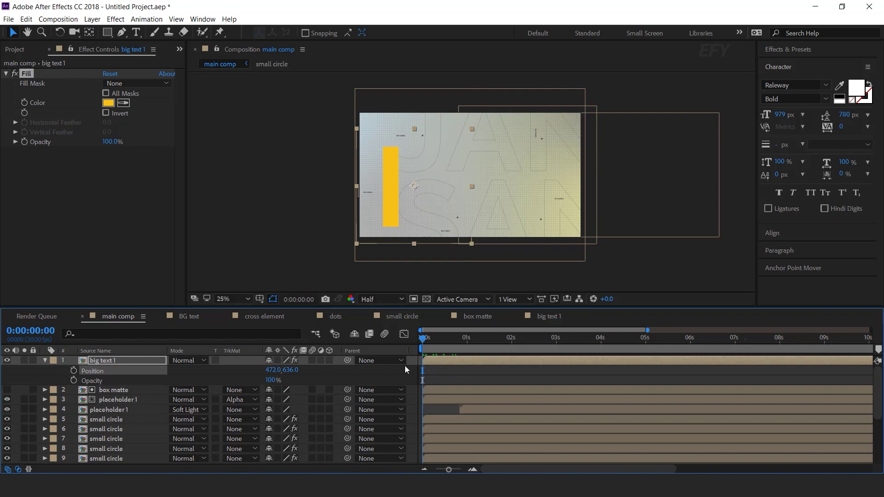
{"action": "left_click", "coordinate": [74, 371]}
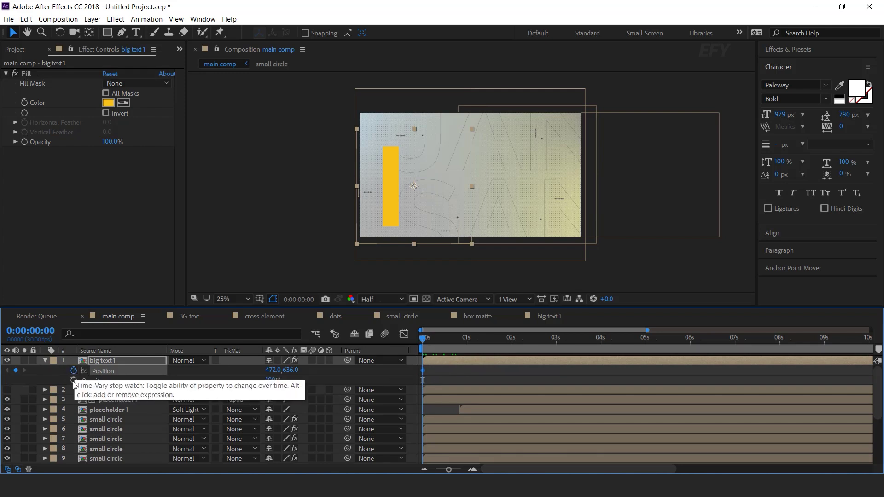
{"action": "left_click", "coordinate": [73, 381]}
{"action": "left_click", "coordinate": [271, 380]}
{"action": "type", "text": "0"}
{"action": "key", "text": "Return"}
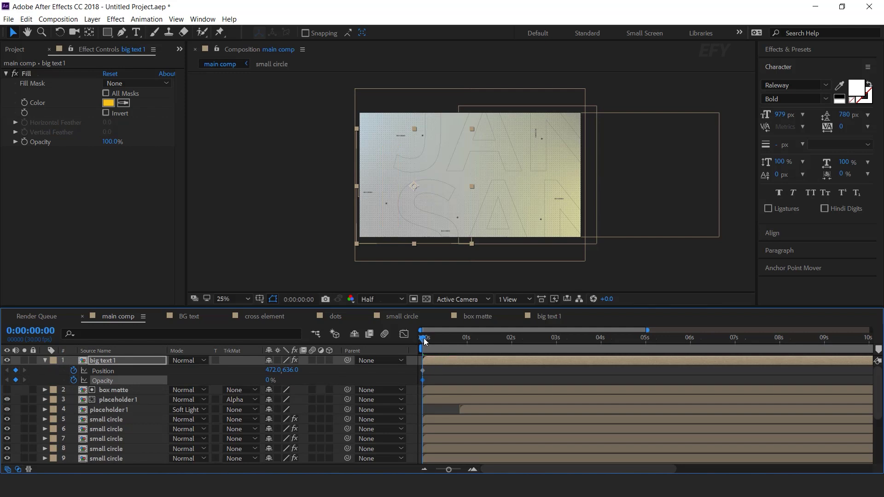
{"action": "left_click_drag", "start_coordinate": [415, 187], "coordinate": [481, 188]}
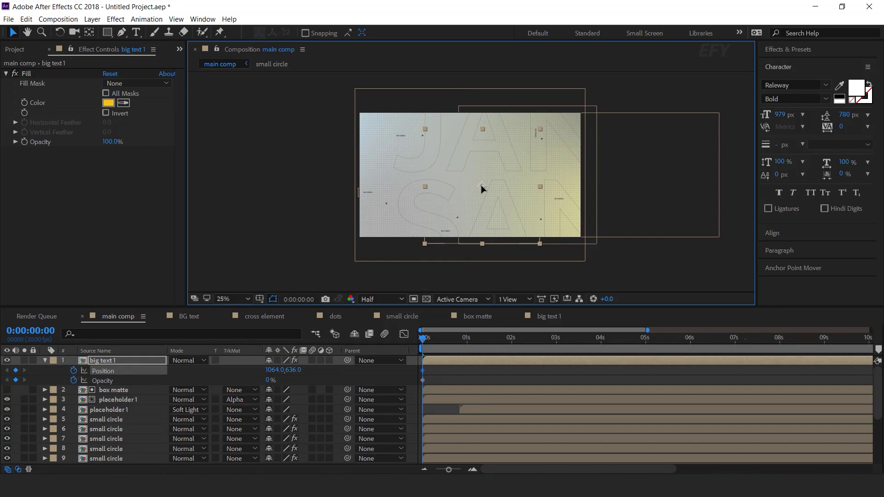
At 0:00:01:23, keyframe big text 1 with Position about 500, 636 and Opacity 100%.
{"action": "left_click_drag", "start_coordinate": [430, 337], "coordinate": [503, 339]}
{"action": "left_click_drag", "start_coordinate": [483, 184], "coordinate": [418, 192]}
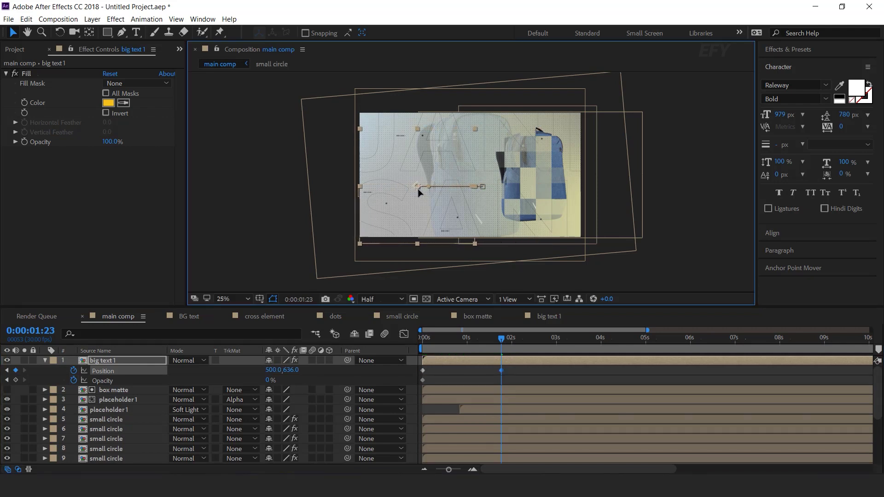
{"action": "left_click_drag", "start_coordinate": [268, 381], "coordinate": [396, 380]}
{"action": "left_click", "coordinate": [571, 374]}
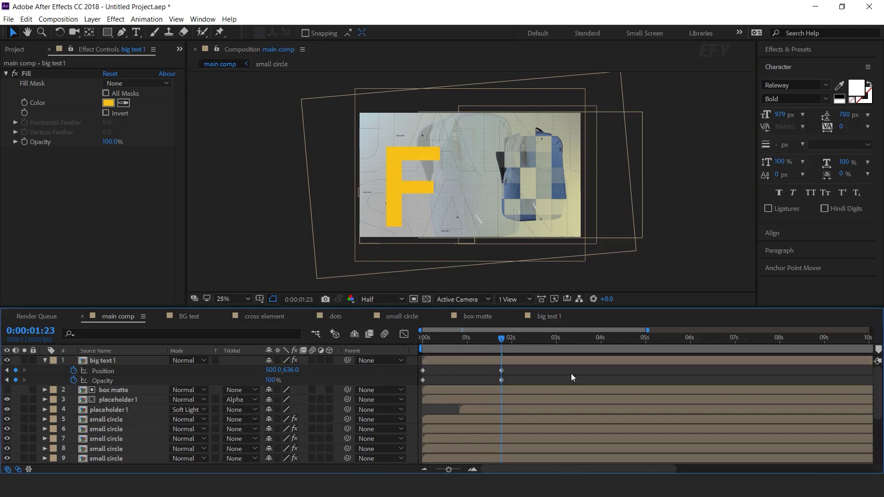
Apply Easy Ease to both Position keyframes of big text 1.
{"action": "left_click", "coordinate": [475, 340]}
{"action": "left_click_drag", "start_coordinate": [514, 368], "coordinate": [403, 376]}
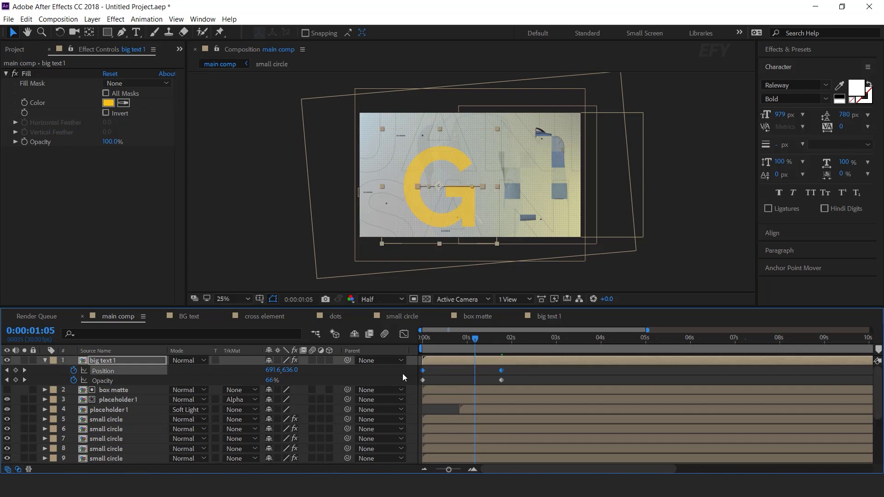
{"action": "right_click", "coordinate": [501, 369]}
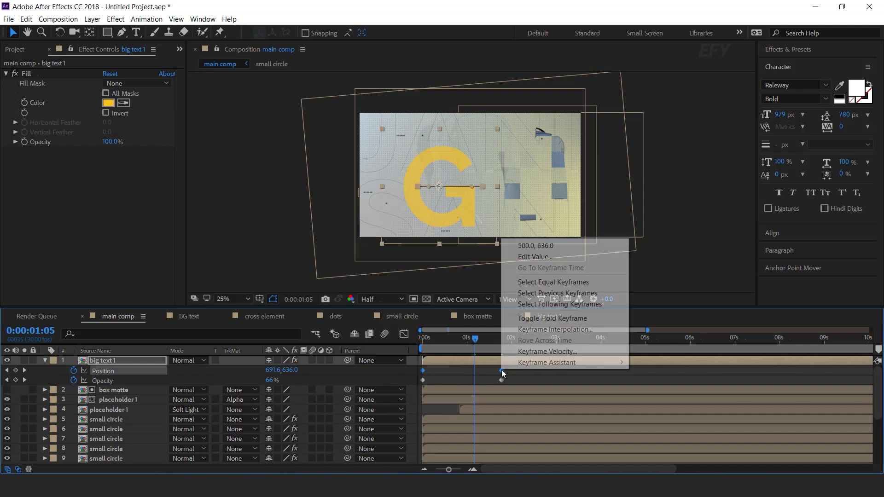
{"action": "mouse_move", "coordinate": [544, 361]}
{"action": "left_click", "coordinate": [678, 396]}
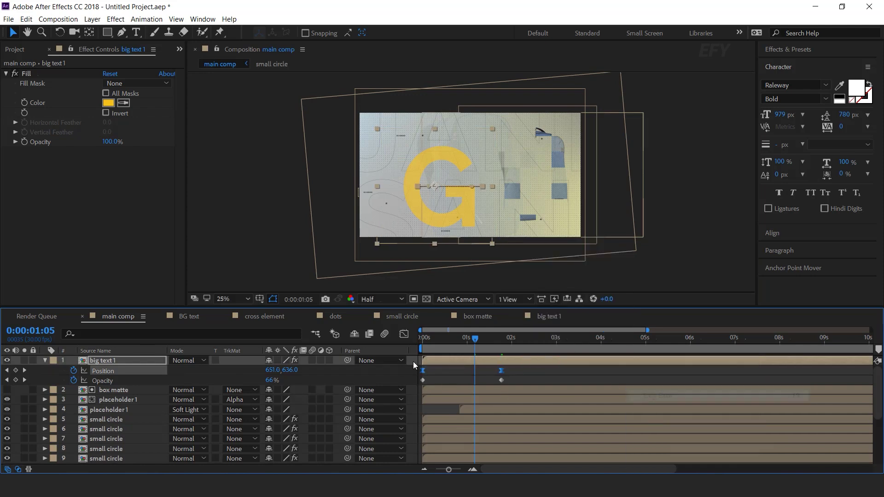
Reshape big text 1's speed graph to peak early and slow down gradually, and preview the motion.
{"action": "left_click", "coordinate": [405, 335]}
{"action": "left_click_drag", "start_coordinate": [509, 432], "coordinate": [443, 440]}
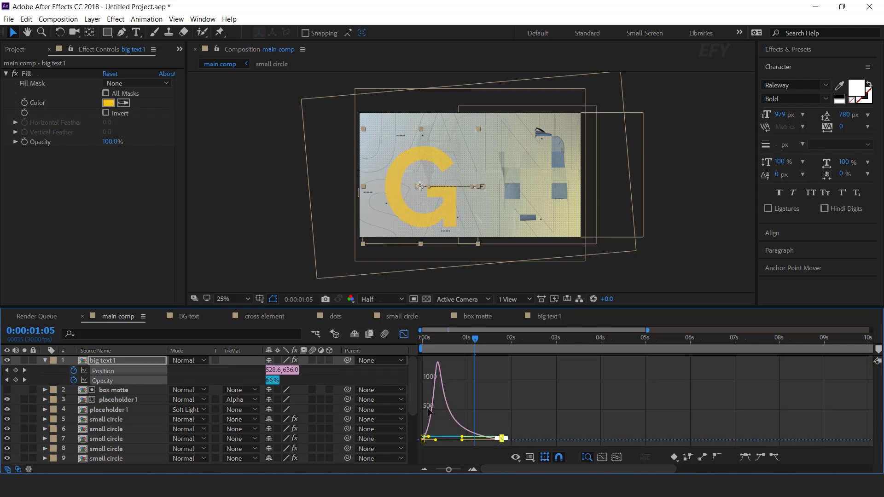
{"action": "left_click", "coordinate": [404, 334]}
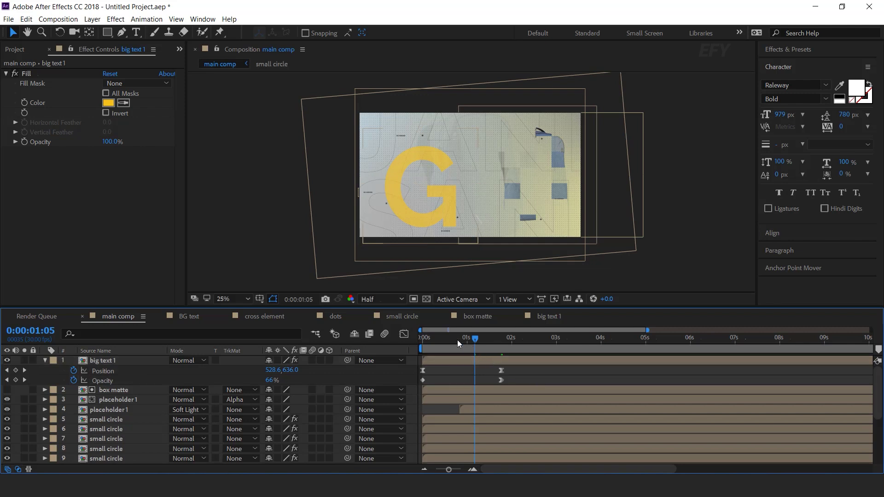
{"action": "key", "text": "space"}
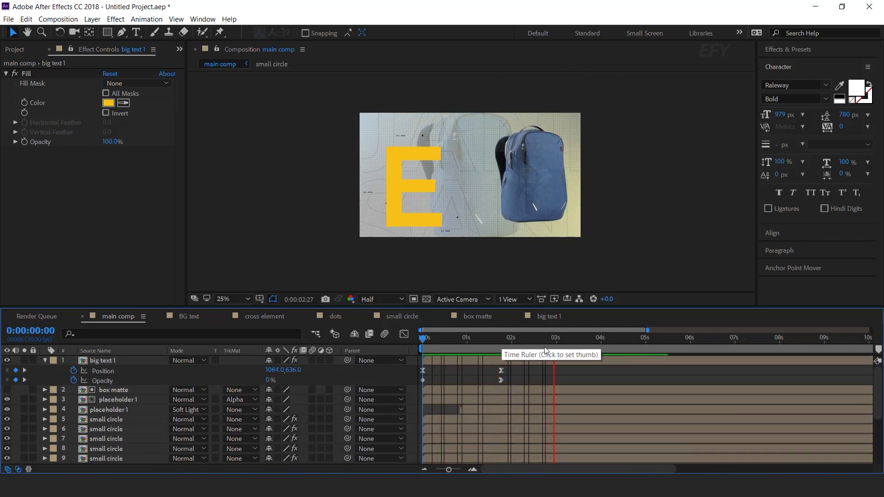
{"action": "key", "text": "space"}
Collapse big text 1's keyframed properties, set its blending mode to Color Burn and check the result along the timeline.
{"action": "left_click_drag", "start_coordinate": [625, 337], "coordinate": [500, 338]}
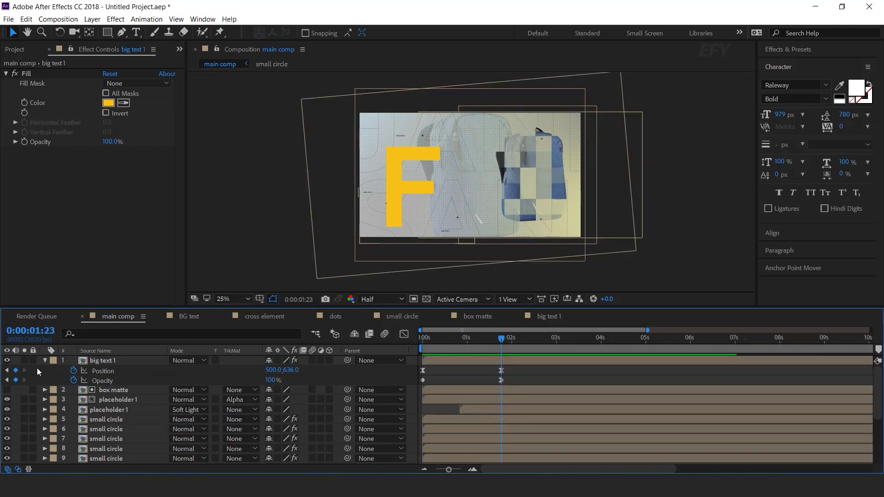
{"action": "left_click", "coordinate": [81, 362]}
{"action": "key", "text": "u"}
{"action": "left_click", "coordinate": [187, 360]}
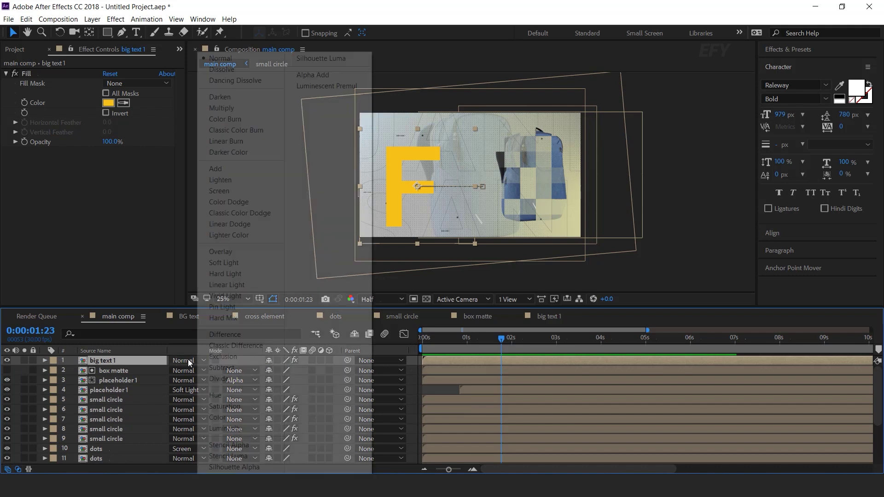
{"action": "left_click", "coordinate": [255, 118]}
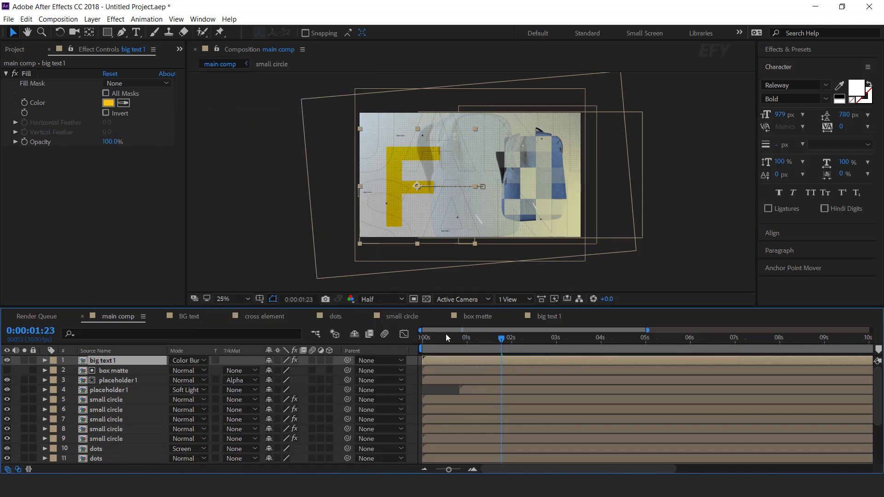
{"action": "left_click_drag", "start_coordinate": [446, 339], "coordinate": [563, 337]}
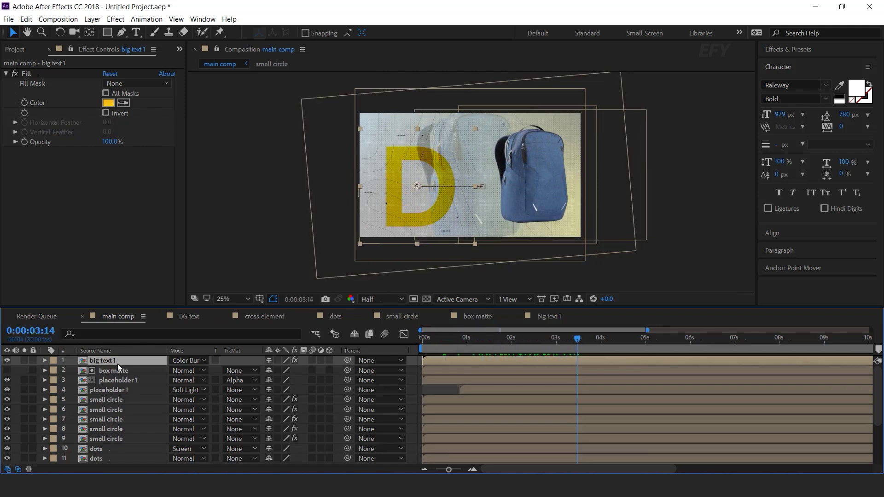
Open the big text 1 composition and apply the Drop Shadow effect to its letter text layer.
{"action": "double_click", "coordinate": [134, 362]}
{"action": "left_click", "coordinate": [45, 361]}
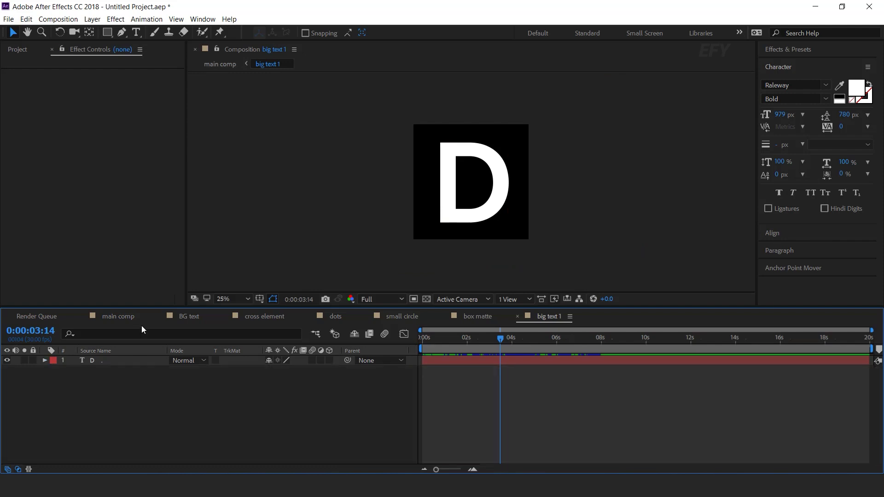
{"action": "left_click", "coordinate": [122, 363]}
{"action": "key", "text": "ctrl+space"}
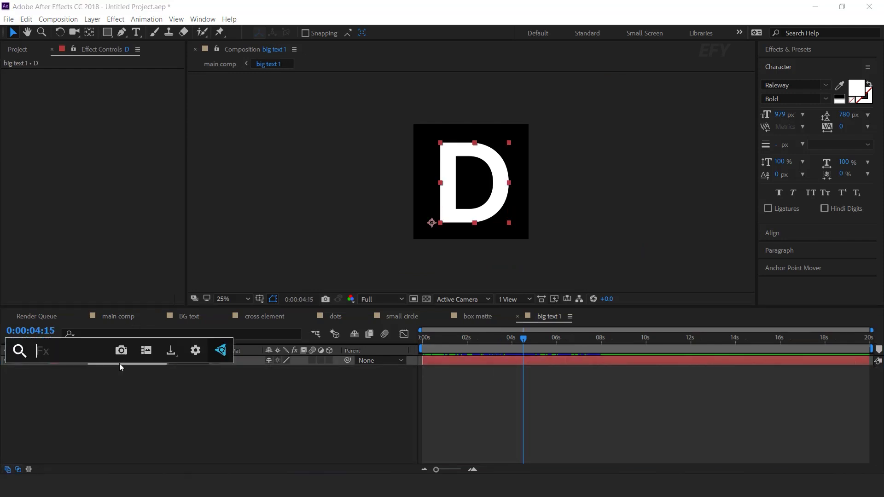
{"action": "type", "text": "drop"}
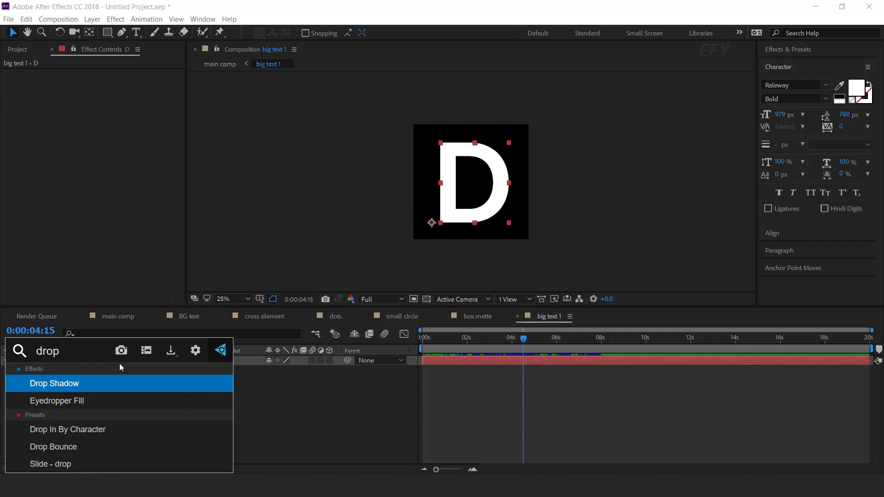
{"action": "key", "text": "Return"}
{"action": "scroll", "coordinate": [535, 221], "scroll_direction": "up", "scroll_amount": 2}
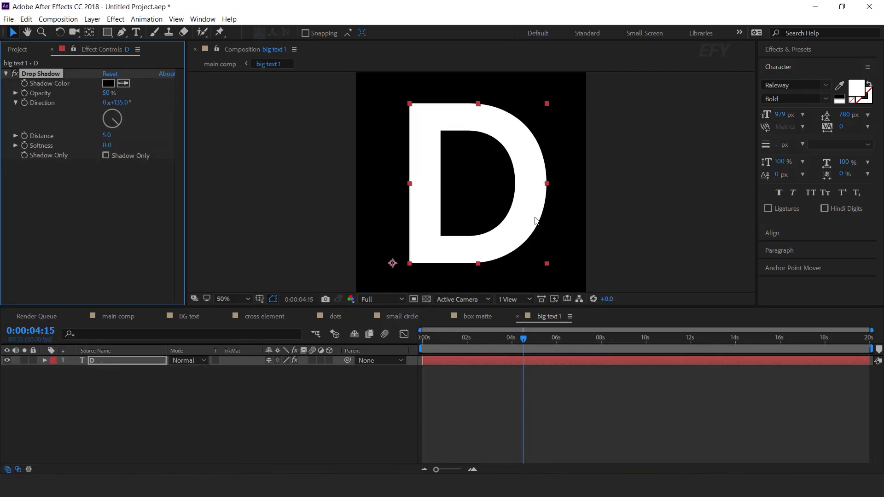
Change the letter text layer's fill color from white to orange.
{"action": "left_click", "coordinate": [124, 365]}
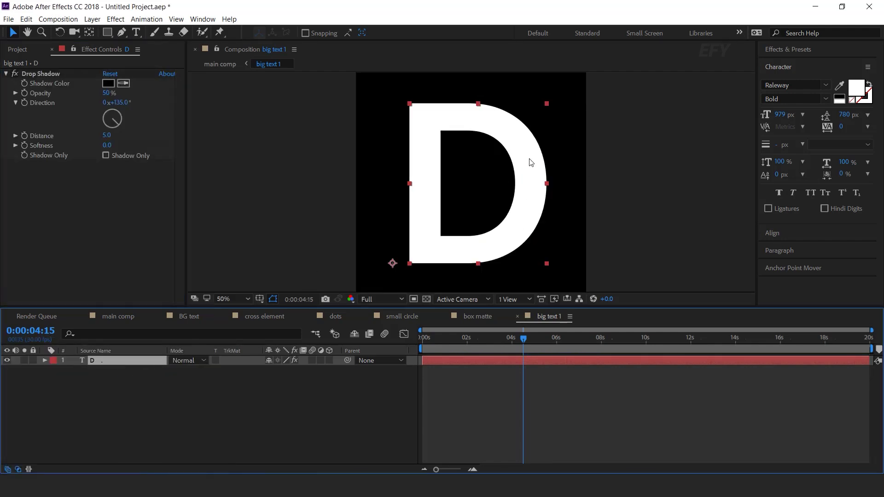
{"action": "left_click", "coordinate": [855, 92]}
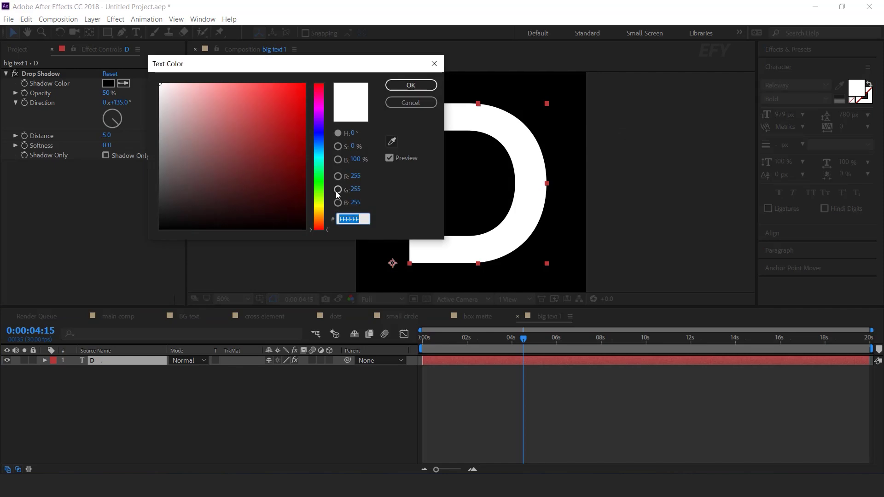
{"action": "left_click", "coordinate": [319, 213]}
{"action": "left_click", "coordinate": [298, 85]}
{"action": "left_click", "coordinate": [409, 85]}
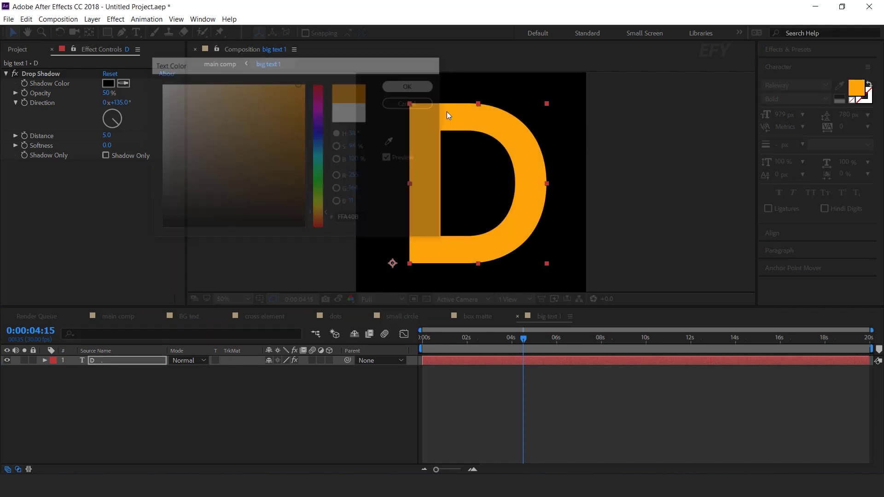
Sample the letter's orange as the Drop Shadow color and set the shadow Distance to 50.
{"action": "left_click", "coordinate": [123, 83]}
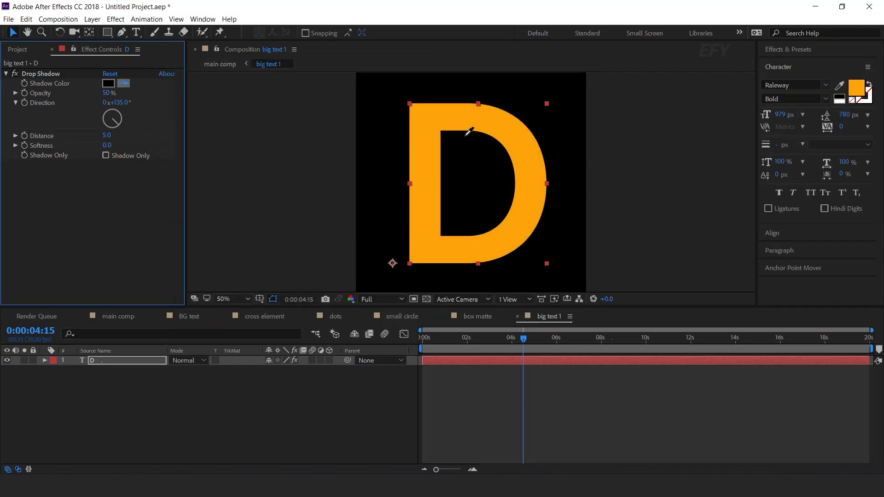
{"action": "left_click", "coordinate": [429, 132]}
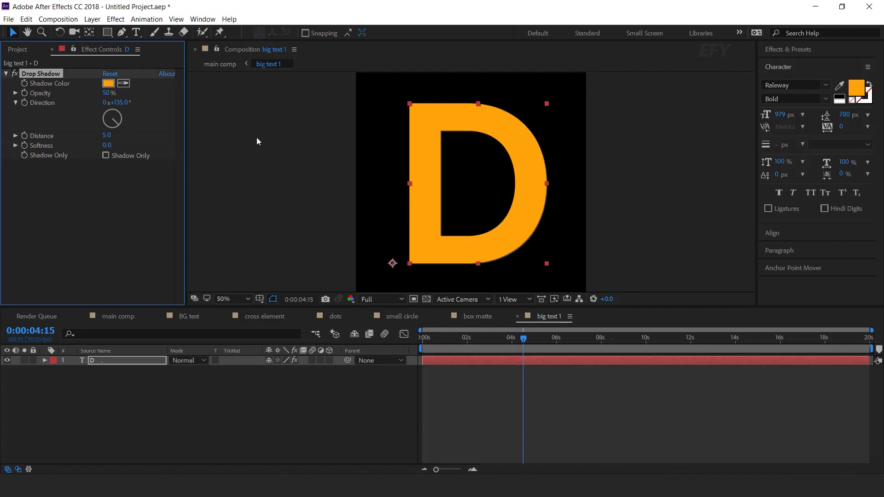
{"action": "left_click_drag", "start_coordinate": [107, 138], "coordinate": [160, 148]}
{"action": "type", "text": "50"}
{"action": "key", "text": "Return"}
{"action": "left_click", "coordinate": [281, 416]}
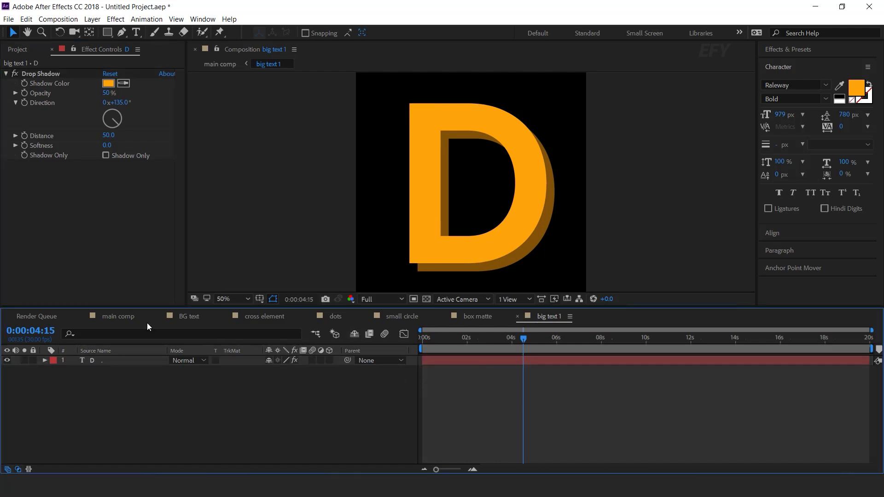
In main comp, delete the Fill effect from big text 1 and preview the letter animation.
{"action": "left_click", "coordinate": [119, 317]}
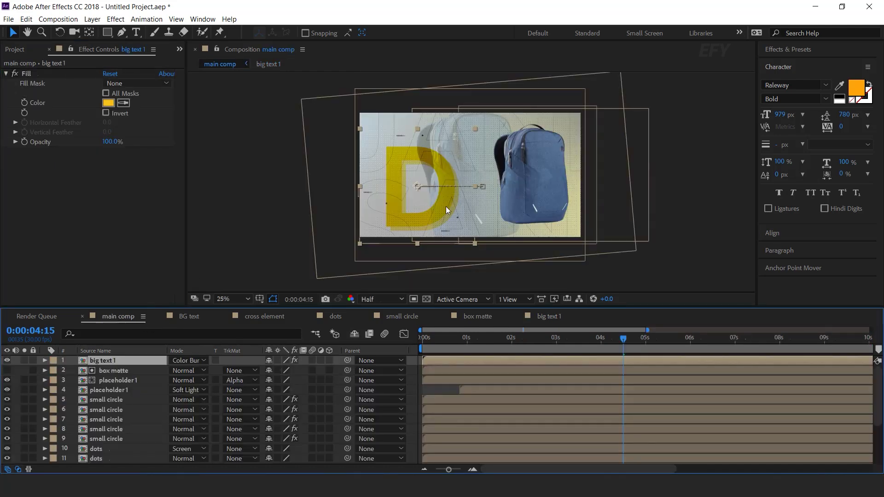
{"action": "scroll", "coordinate": [445, 207], "scroll_direction": "up", "scroll_amount": 2}
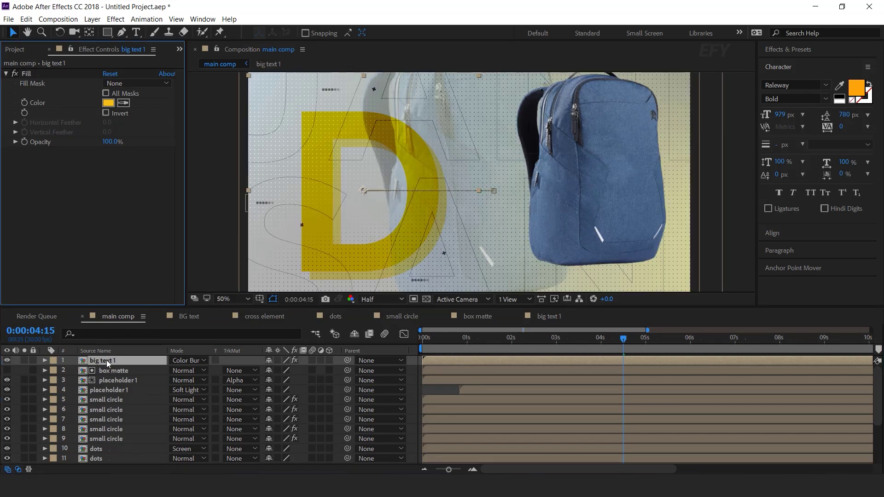
{"action": "left_click", "coordinate": [29, 75]}
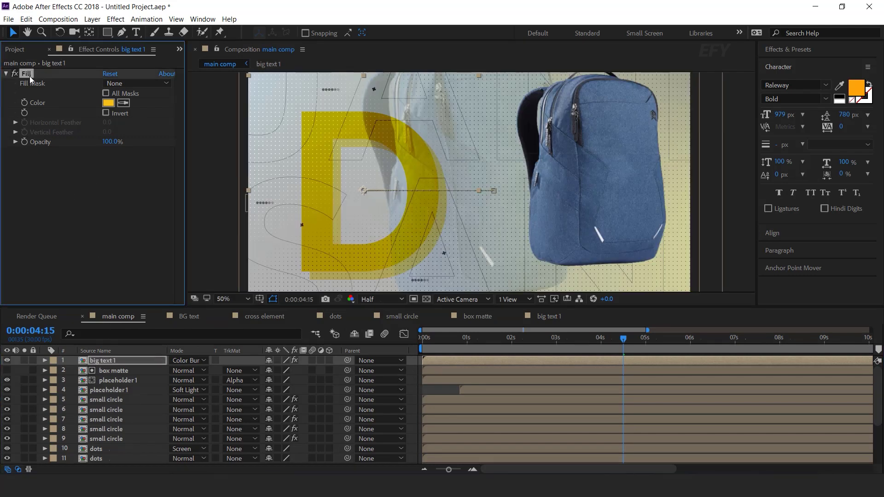
{"action": "key", "text": "Delete"}
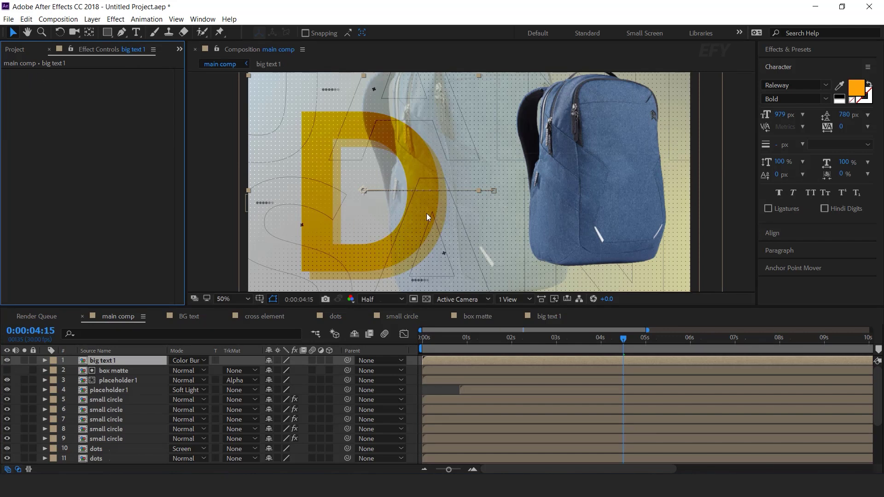
{"action": "left_click_drag", "start_coordinate": [437, 341], "coordinate": [413, 346]}
{"action": "key", "text": "space"}
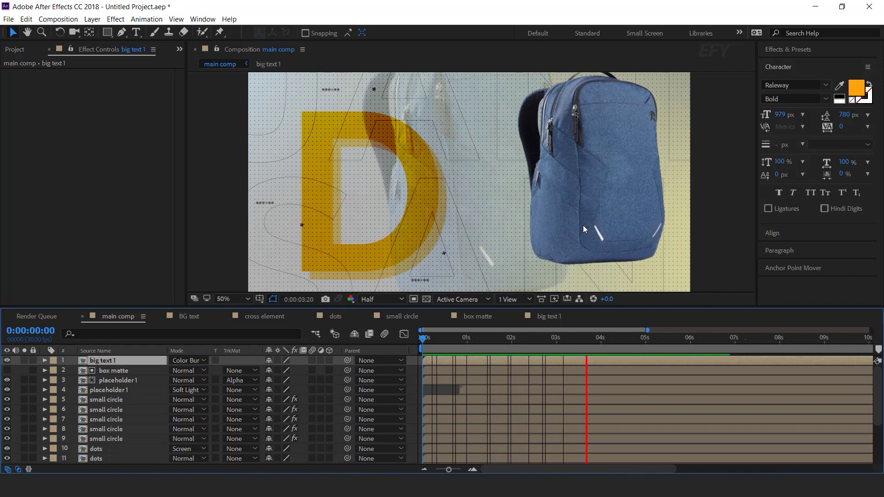
{"action": "left_click_drag", "start_coordinate": [574, 339], "coordinate": [626, 336]}
{"action": "scroll", "coordinate": [606, 216], "scroll_direction": "down", "scroll_amount": 2}
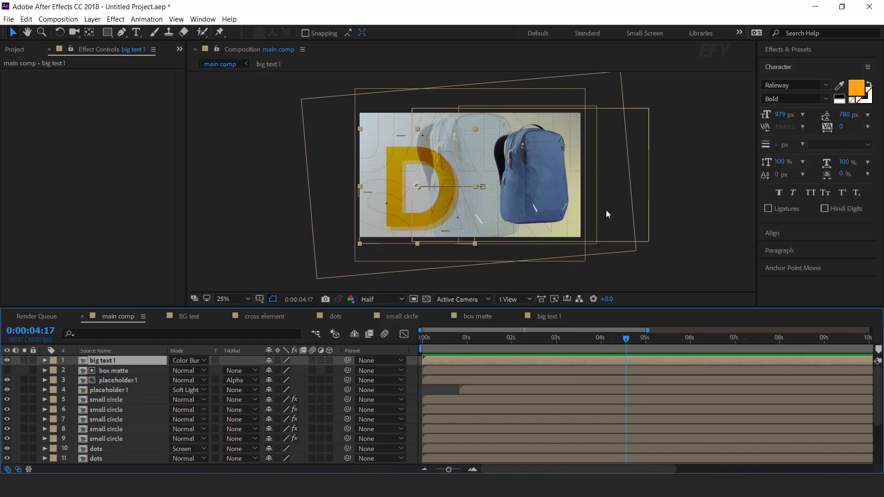
Create a new 1920 × 1080 composition named text 1.
{"action": "left_click", "coordinate": [415, 360]}
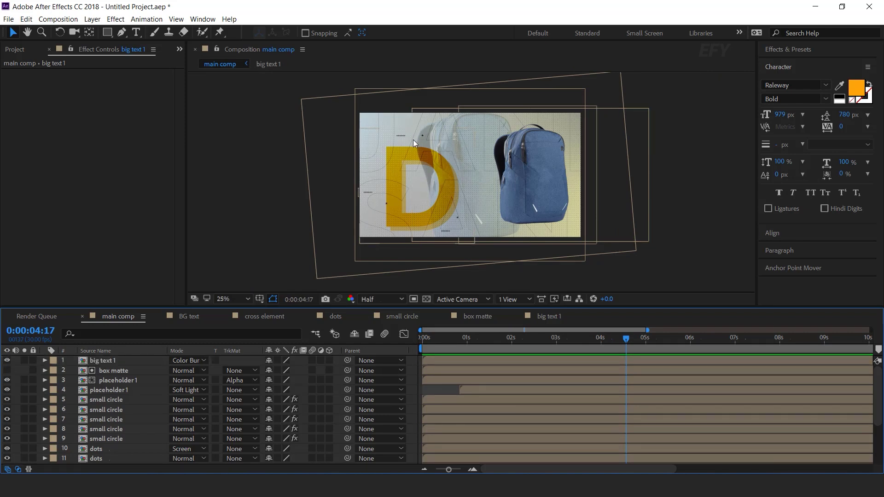
{"action": "left_click", "coordinate": [22, 50]}
{"action": "left_click", "coordinate": [52, 288]}
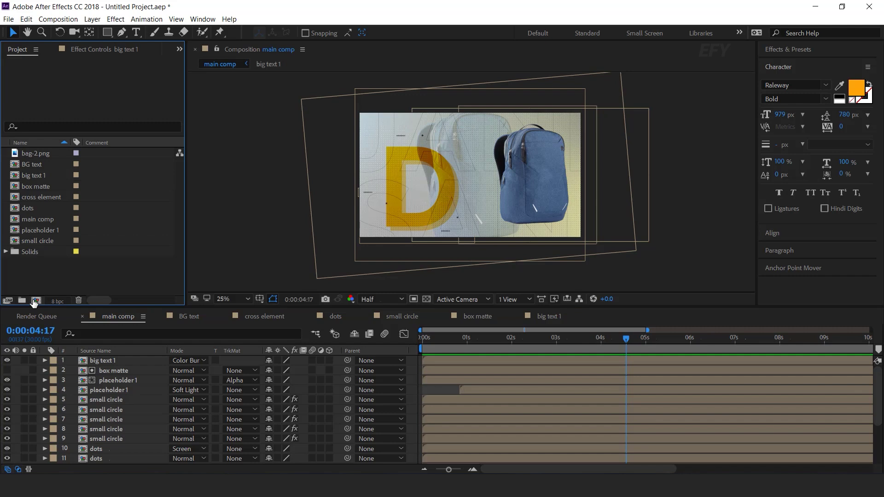
{"action": "left_click", "coordinate": [35, 301]}
{"action": "left_click", "coordinate": [449, 171]}
{"action": "type", "text": "1920"}
{"action": "key", "text": "Tab"}
{"action": "type", "text": "1080"}
{"action": "left_click", "coordinate": [526, 110]}
{"action": "type", "text": "text 1"}
{"action": "key", "text": "Return"}
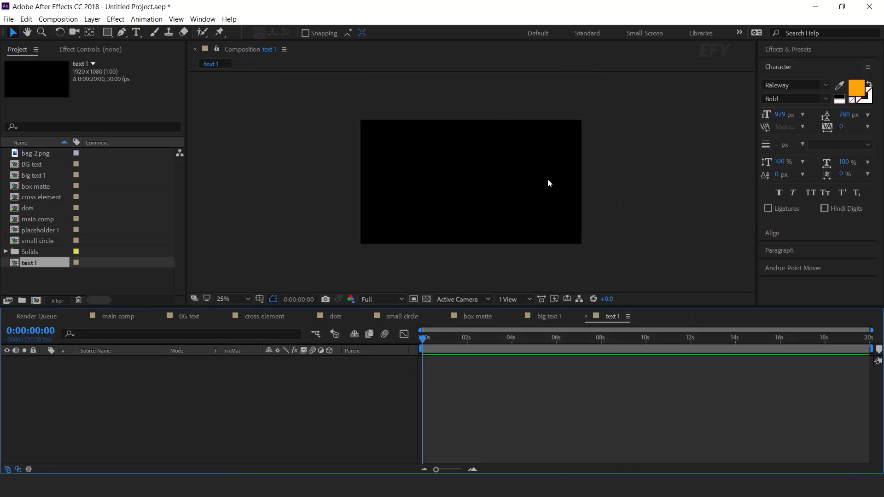
Add the text YOUR near the middle of the text 1 composition in orange Montserrat Bold, 86 px, all caps.
{"action": "left_click", "coordinate": [137, 33]}
{"action": "key", "text": "period"}
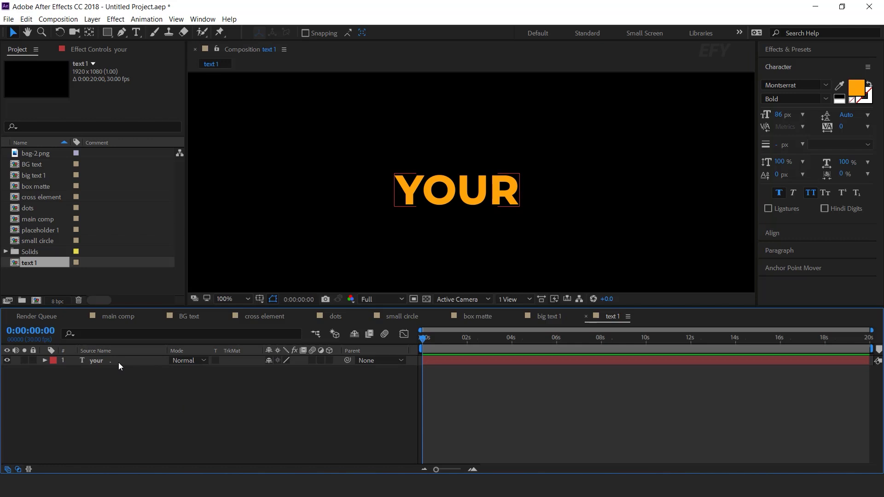
{"action": "left_click", "coordinate": [118, 361]}
Enable per-character 3D on the YOUR layer and add Position, Opacity and Blur to one text animator.
{"action": "left_click", "coordinate": [44, 361]}
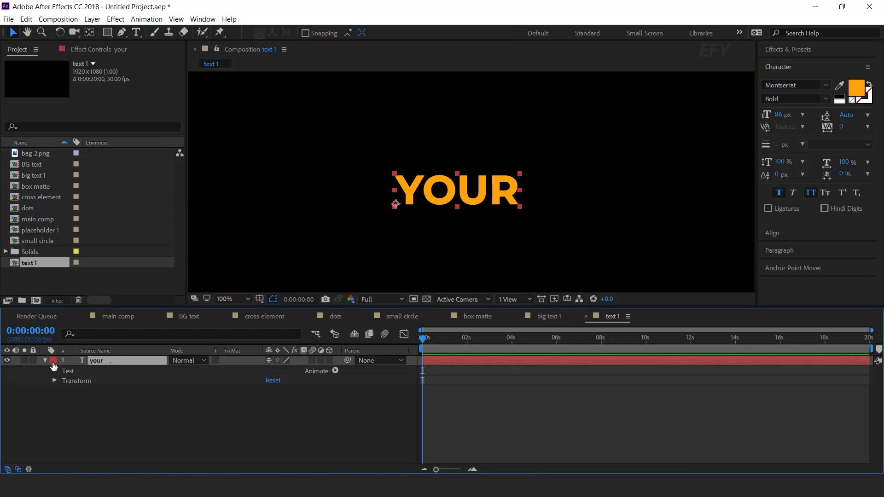
{"action": "left_click", "coordinate": [335, 371]}
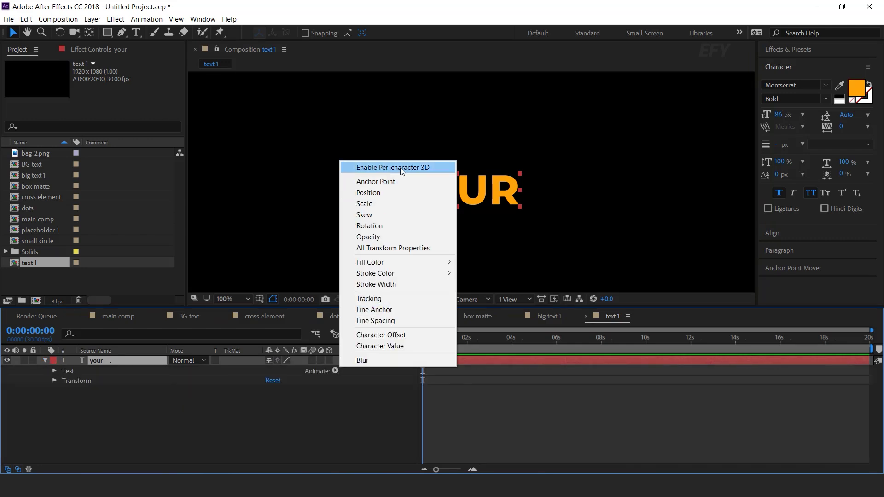
{"action": "left_click", "coordinate": [400, 168]}
{"action": "left_click", "coordinate": [335, 371]}
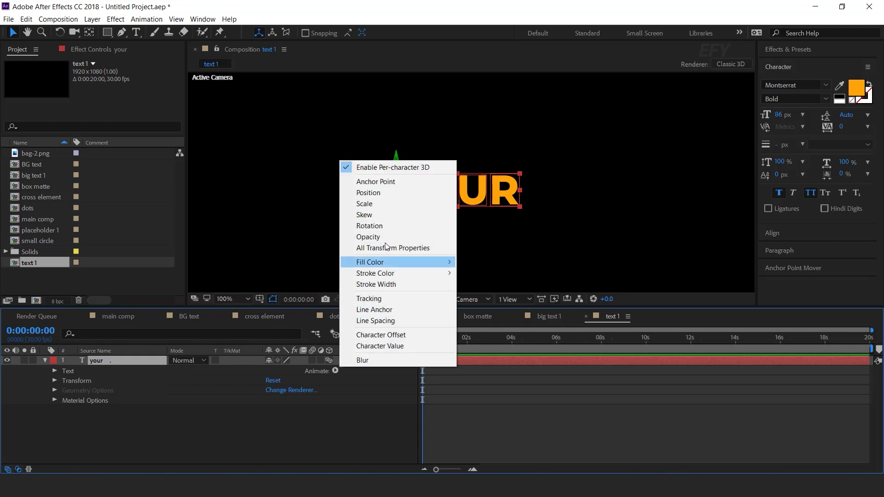
{"action": "left_click", "coordinate": [388, 189]}
{"action": "left_click", "coordinate": [335, 371]}
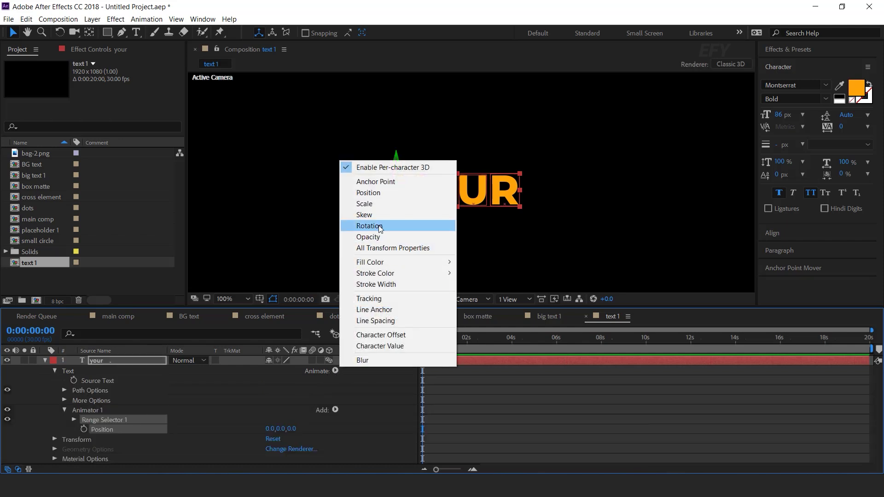
{"action": "left_click", "coordinate": [383, 239]}
{"action": "left_click", "coordinate": [335, 370]}
{"action": "left_click", "coordinate": [363, 360]}
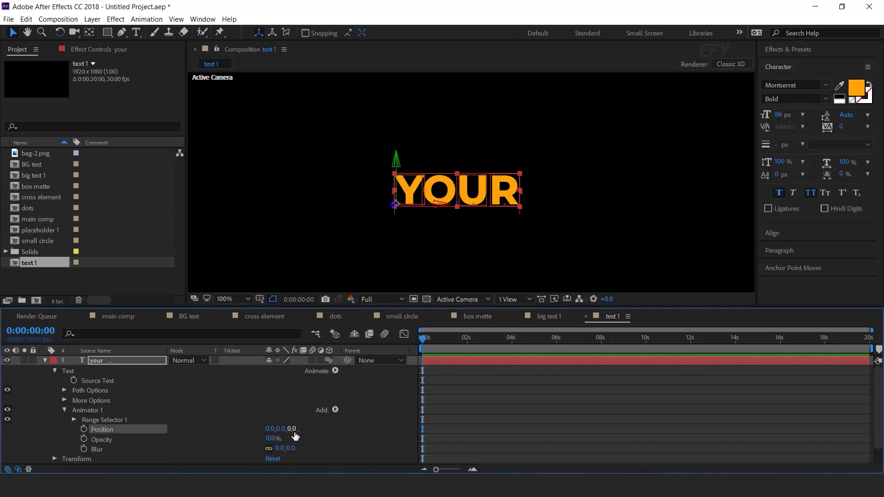
Set the animator's Z Position to 300, Opacity to 0% and Blur to 30.
{"action": "type", "text": "300"}
{"action": "key", "text": "Return"}
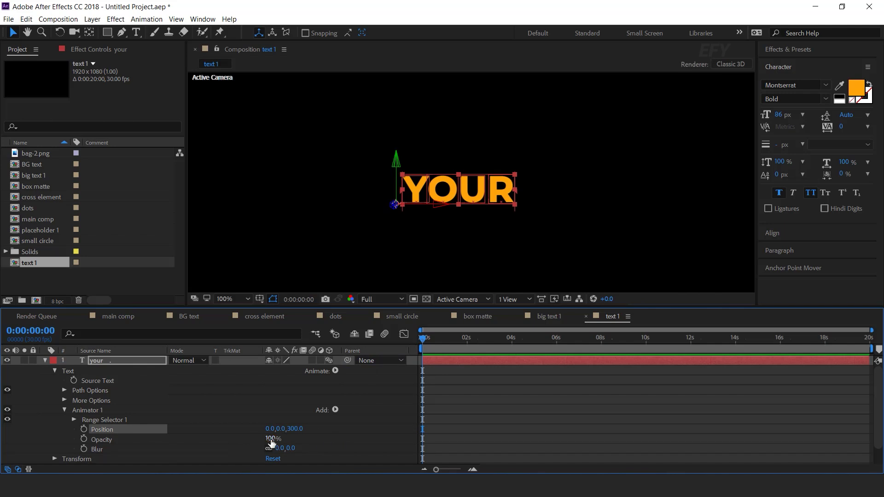
{"action": "key", "text": "Return"}
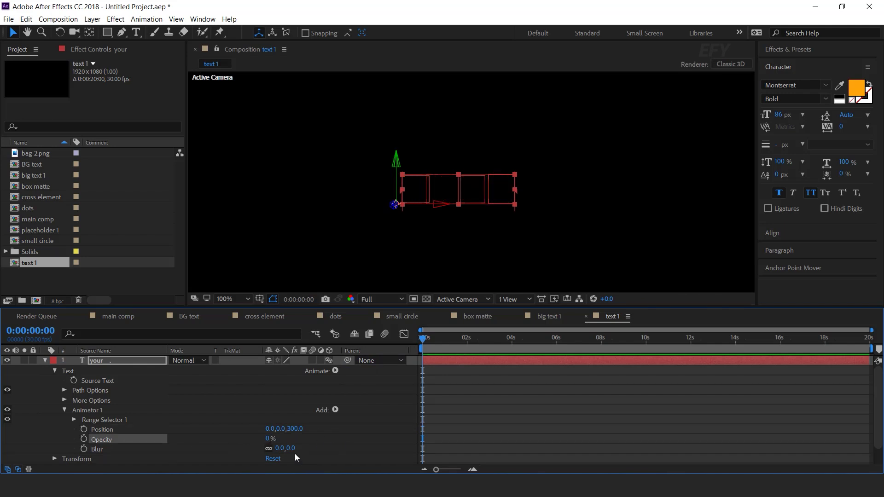
{"action": "type", "text": "30"}
{"action": "key", "text": "Return"}
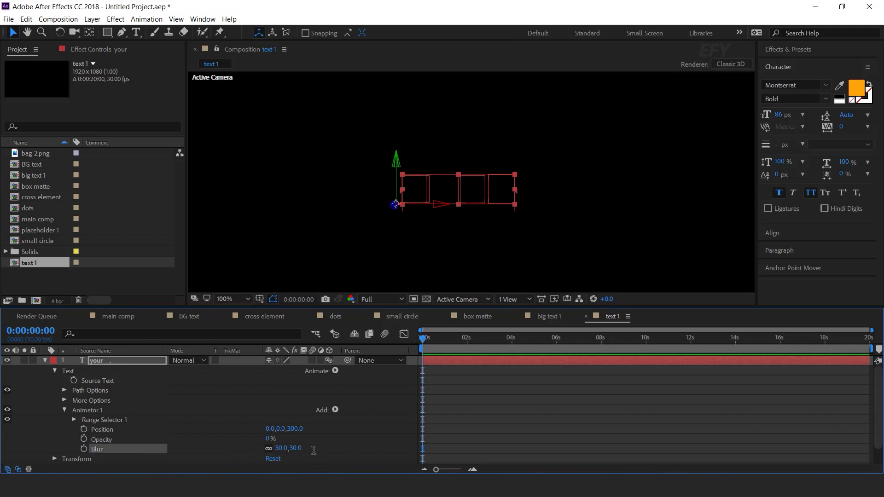
In the Range Selector's advanced settings, set Shape to Ramp Up and turn on Randomize Order.
{"action": "left_click", "coordinate": [109, 418]}
{"action": "left_click", "coordinate": [73, 419]}
{"action": "scroll", "coordinate": [73, 419], "scroll_direction": "down", "scroll_amount": 2}
{"action": "left_click", "coordinate": [85, 401]}
{"action": "scroll", "coordinate": [85, 402], "scroll_direction": "down", "scroll_amount": 1}
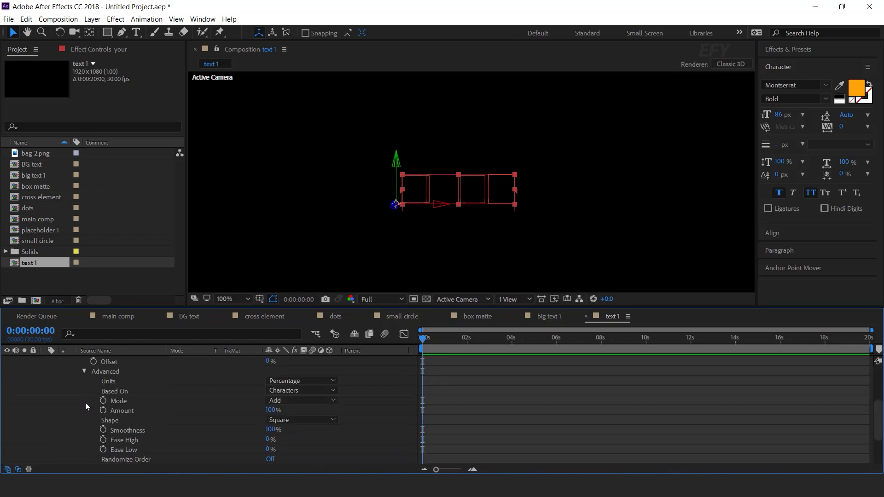
{"action": "left_click", "coordinate": [111, 418]}
{"action": "left_click", "coordinate": [299, 420]}
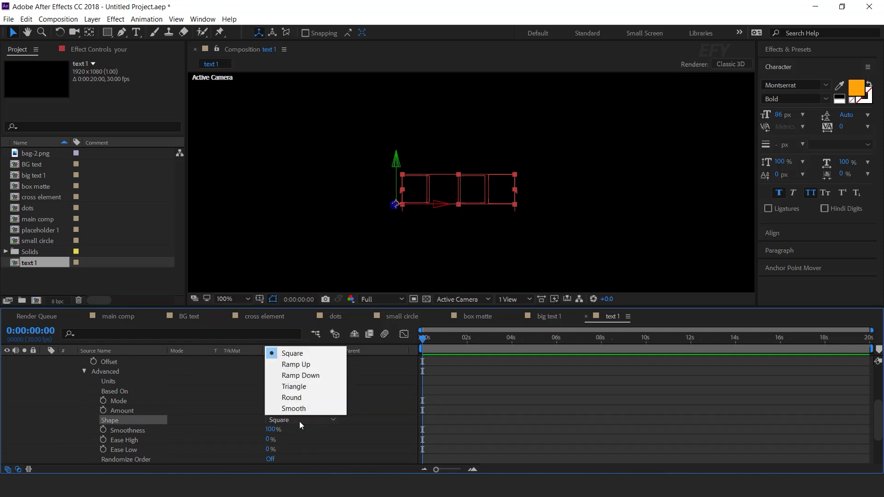
{"action": "left_click", "coordinate": [296, 364]}
{"action": "left_click", "coordinate": [127, 450]}
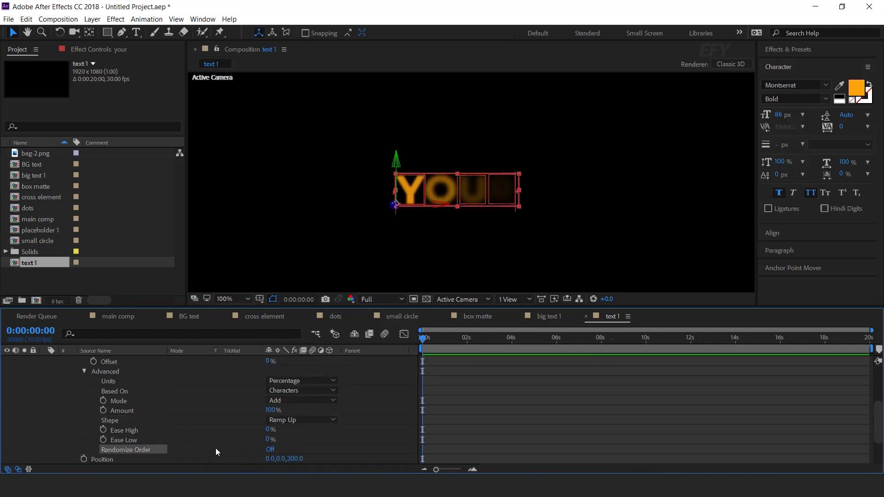
{"action": "left_click", "coordinate": [271, 449]}
Keyframe the Range Selector Offset from -100% at 0 seconds to 100% at 2 seconds and preview the reveal.
{"action": "scroll", "coordinate": [153, 428], "scroll_direction": "up", "scroll_amount": 3}
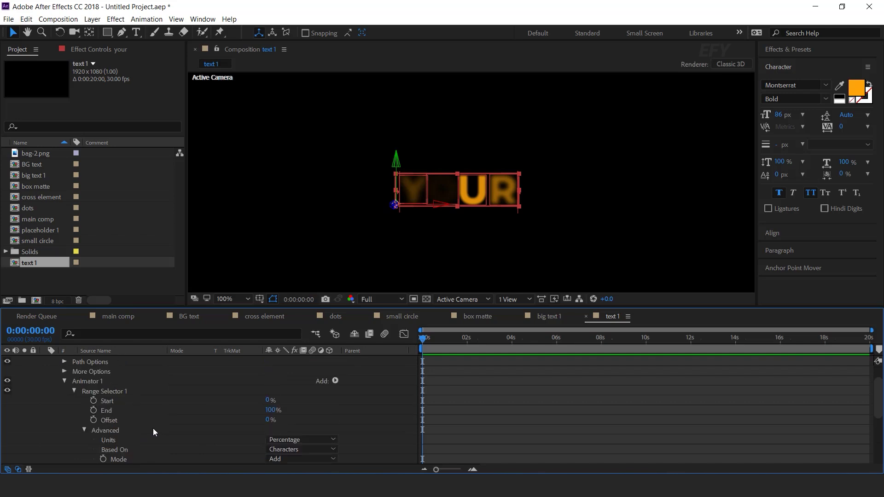
{"action": "left_click_drag", "start_coordinate": [423, 339], "coordinate": [404, 345]}
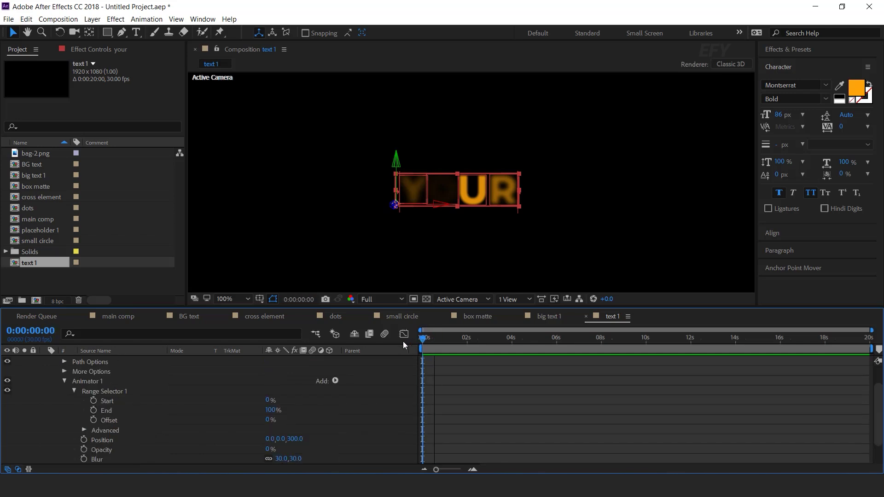
{"action": "left_click", "coordinate": [94, 420]}
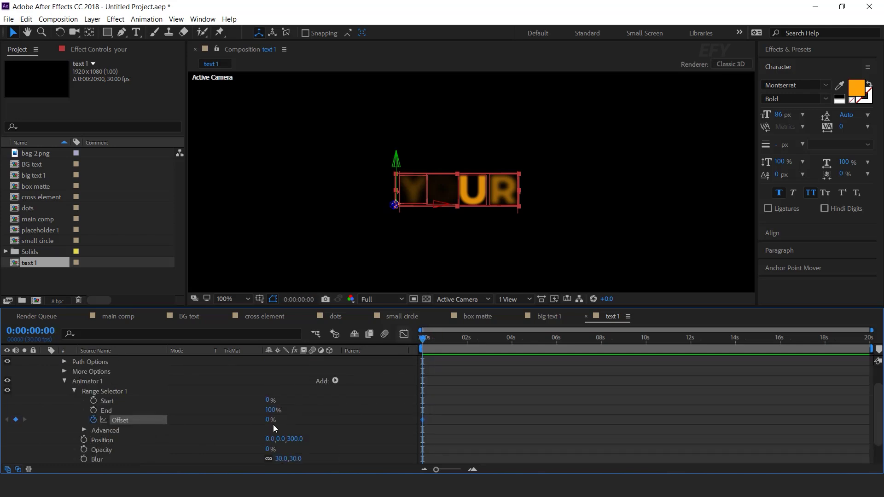
{"action": "left_click_drag", "start_coordinate": [267, 420], "coordinate": [273, 425]}
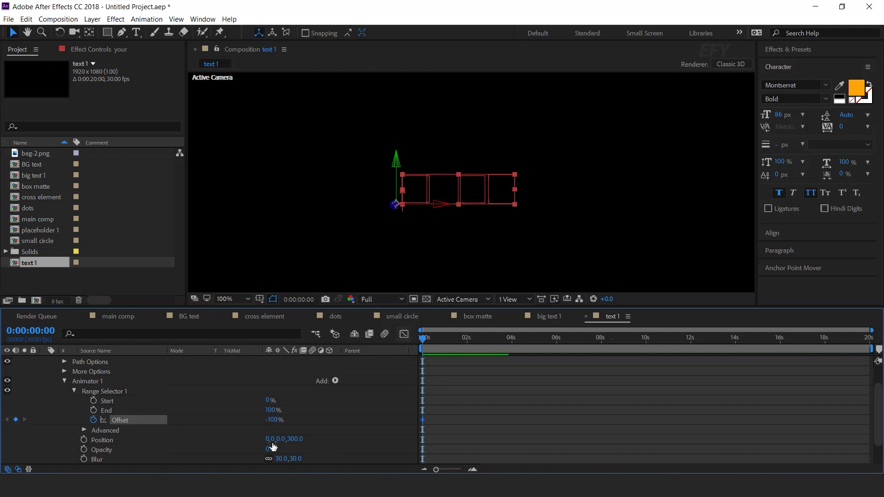
{"action": "left_click_drag", "start_coordinate": [433, 339], "coordinate": [470, 341]}
{"action": "key", "text": "equal"}
{"action": "left_click_drag", "start_coordinate": [509, 468], "coordinate": [489, 468]}
{"action": "left_click_drag", "start_coordinate": [447, 343], "coordinate": [512, 343]}
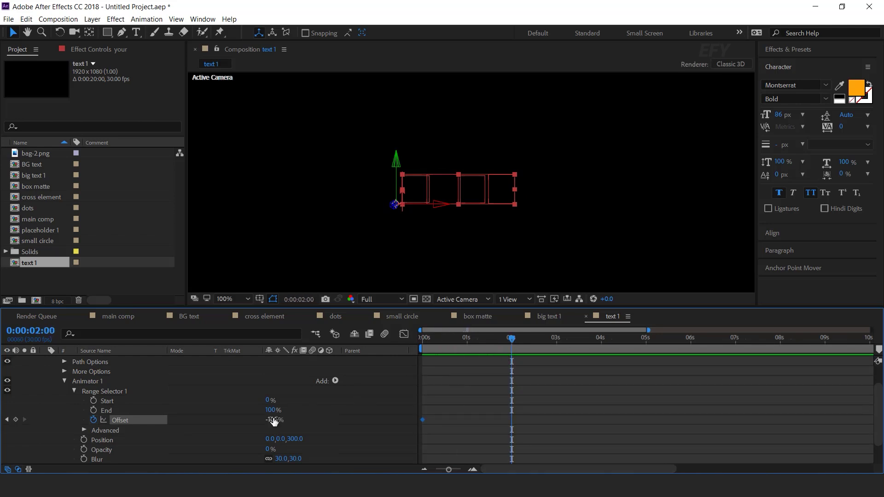
{"action": "left_click_drag", "start_coordinate": [274, 421], "coordinate": [679, 421]}
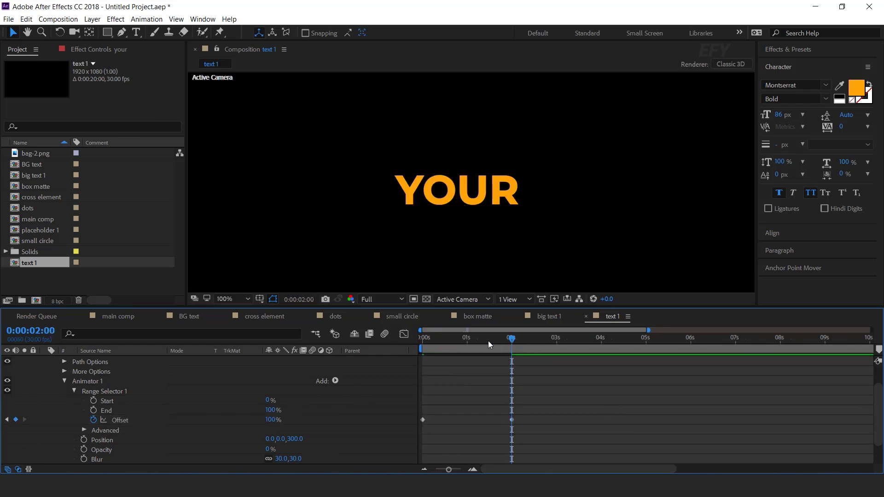
{"action": "key", "text": "Home"}
{"action": "key", "text": "space"}
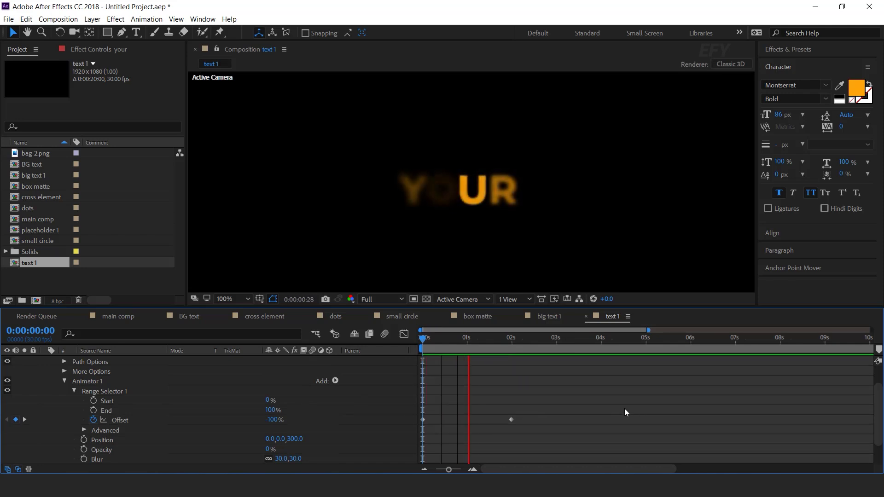
{"action": "left_click", "coordinate": [515, 339]}
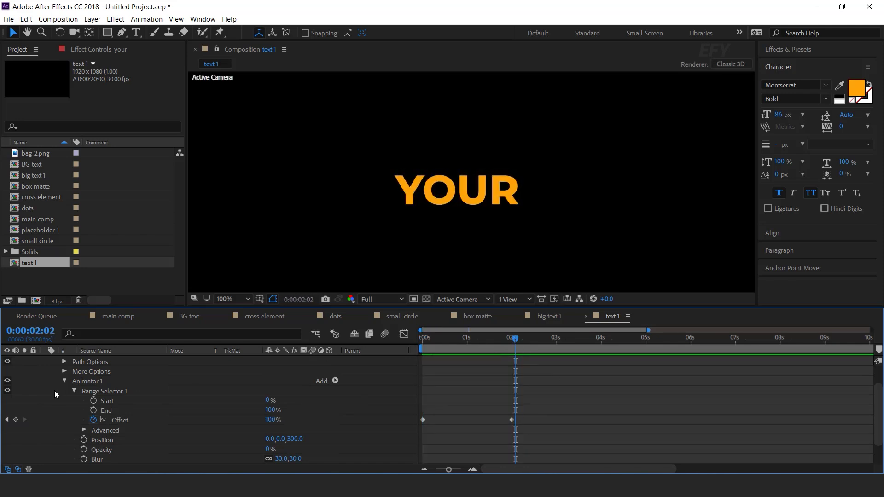
Duplicate the YOUR layer, place the copy directly below it and change its text to product.
{"action": "scroll", "coordinate": [54, 390], "scroll_direction": "up", "scroll_amount": 1}
{"action": "left_click", "coordinate": [132, 361]}
{"action": "key", "text": "u"}
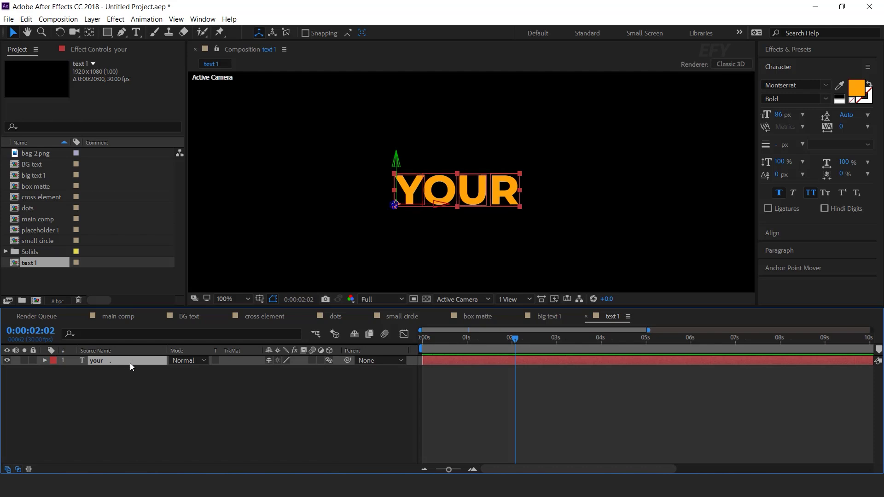
{"action": "key", "text": "ctrl+d"}
{"action": "left_click_drag", "start_coordinate": [457, 191], "coordinate": [457, 233]}
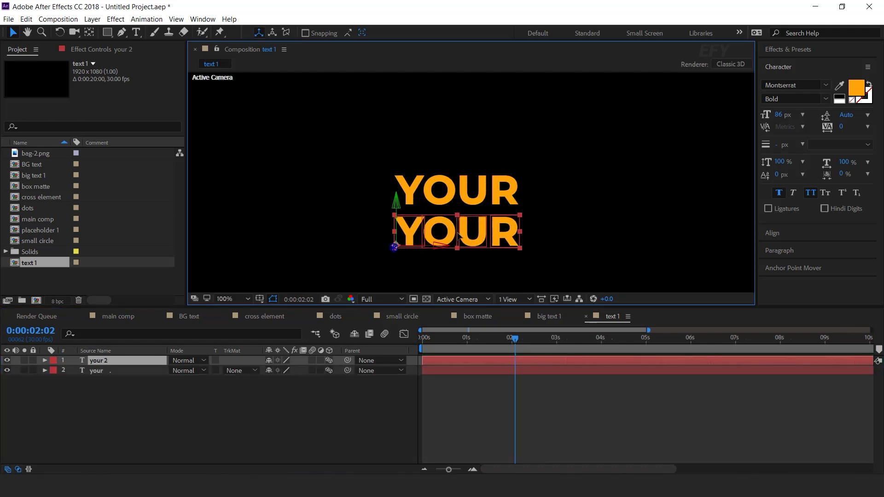
{"action": "double_click", "coordinate": [457, 234]}
{"action": "type", "text": "pro"}
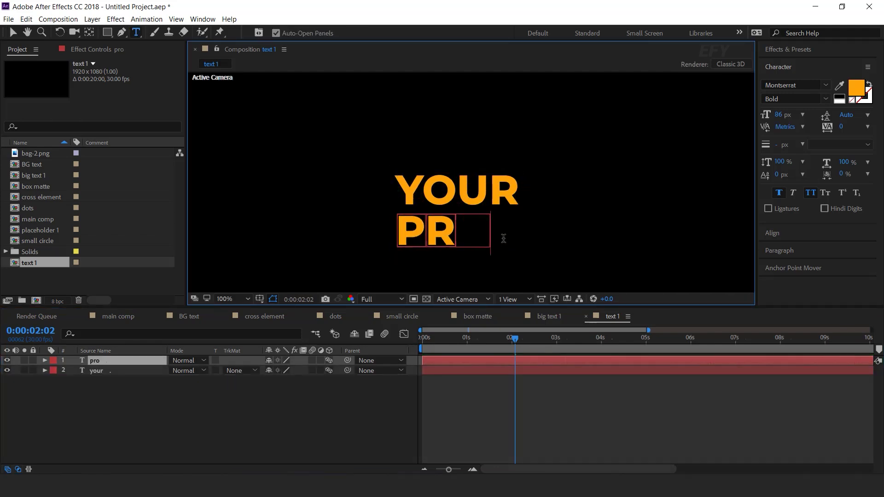
{"action": "type", "text": "duct"}
{"action": "left_click", "coordinate": [12, 32]}
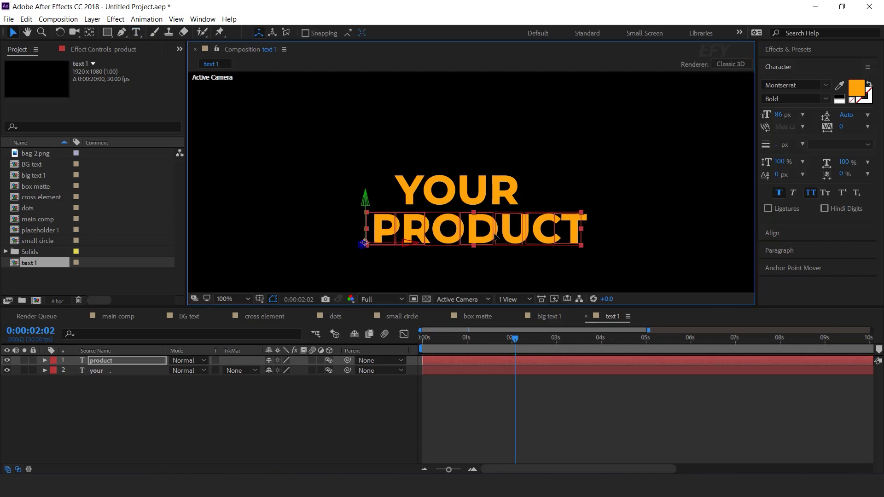
Delay the product layer to start at about half a second and preview the staggered text reveal.
{"action": "left_click_drag", "start_coordinate": [459, 360], "coordinate": [474, 362]}
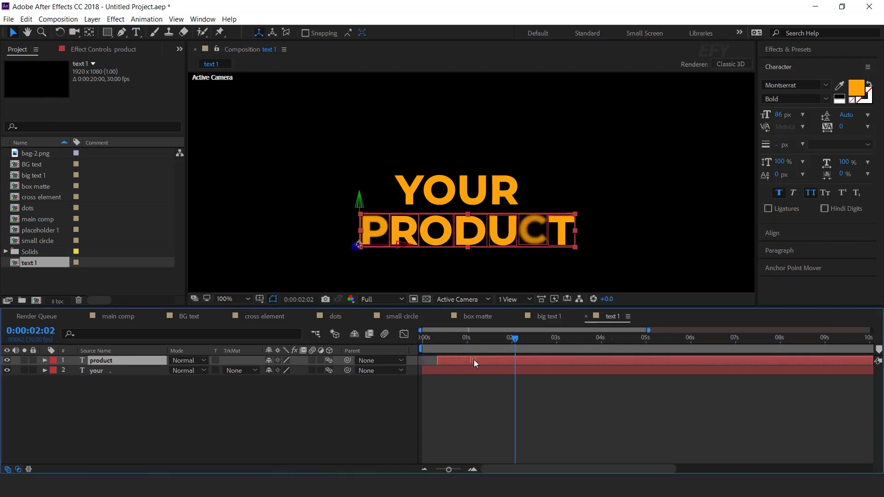
{"action": "key", "text": "space"}
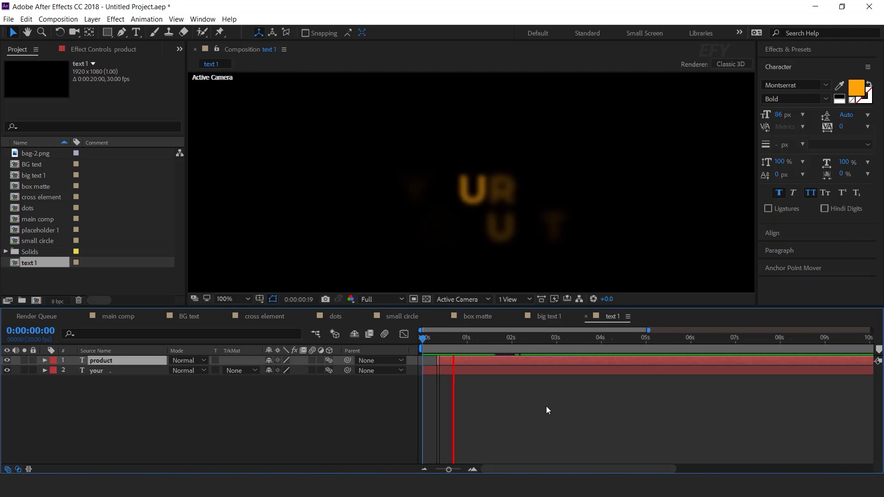
{"action": "left_click", "coordinate": [469, 342]}
{"action": "left_click_drag", "start_coordinate": [480, 360], "coordinate": [487, 360]}
{"action": "key", "text": "Home"}
{"action": "key", "text": "space"}
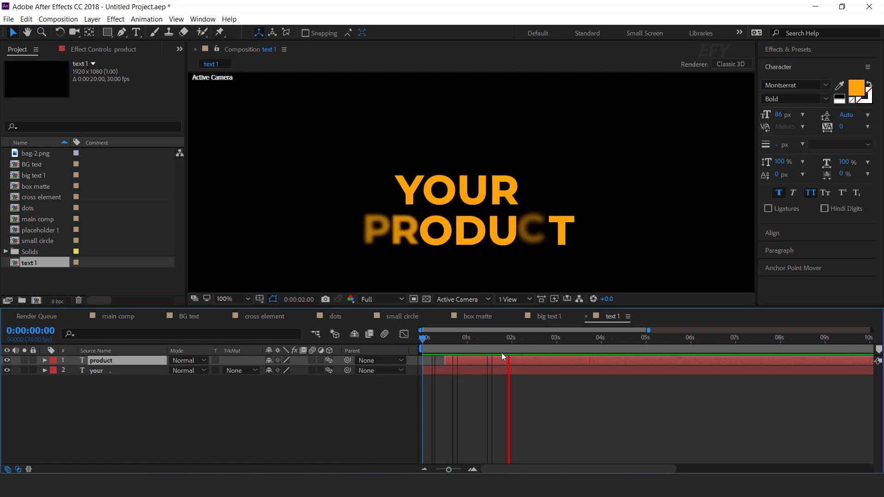
{"action": "key", "text": "space"}
{"action": "left_click", "coordinate": [284, 426]}
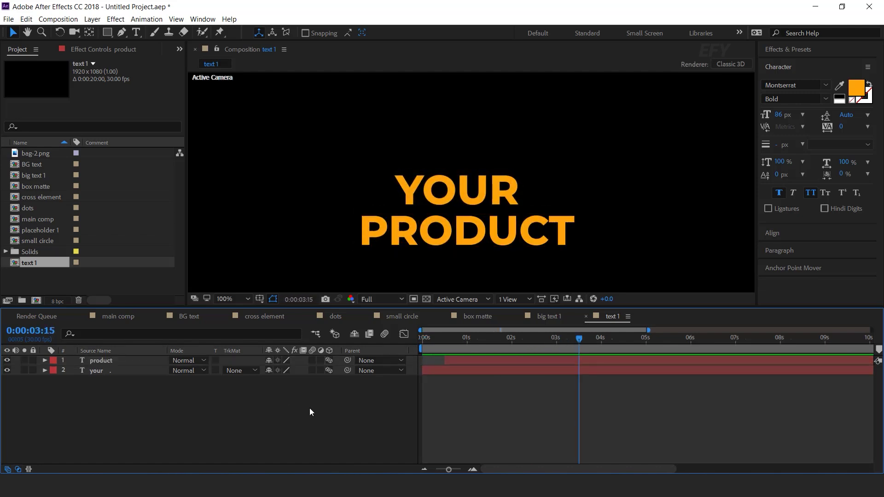
Add the text 1 composition to main comp as the top layer and position it above the big letter D.
{"action": "left_click", "coordinate": [115, 360]}
{"action": "left_click", "coordinate": [135, 370], "text": "shift"}
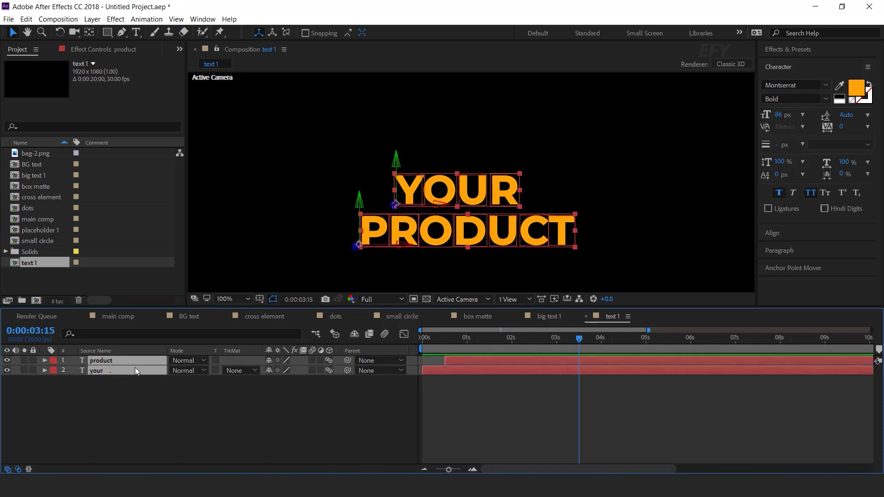
{"action": "left_click", "coordinate": [126, 315]}
{"action": "left_click", "coordinate": [36, 274]}
{"action": "left_click", "coordinate": [21, 265]}
{"action": "left_click_drag", "start_coordinate": [11, 269], "coordinate": [111, 364]}
{"action": "left_click_drag", "start_coordinate": [467, 178], "coordinate": [414, 131]}
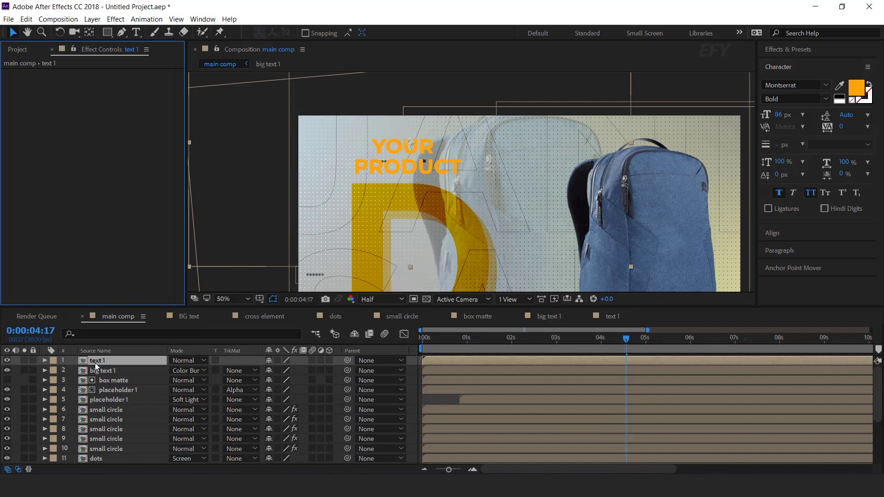
Open the text 1 composition and change the fill color of both text layers to gray.
{"action": "double_click", "coordinate": [94, 363]}
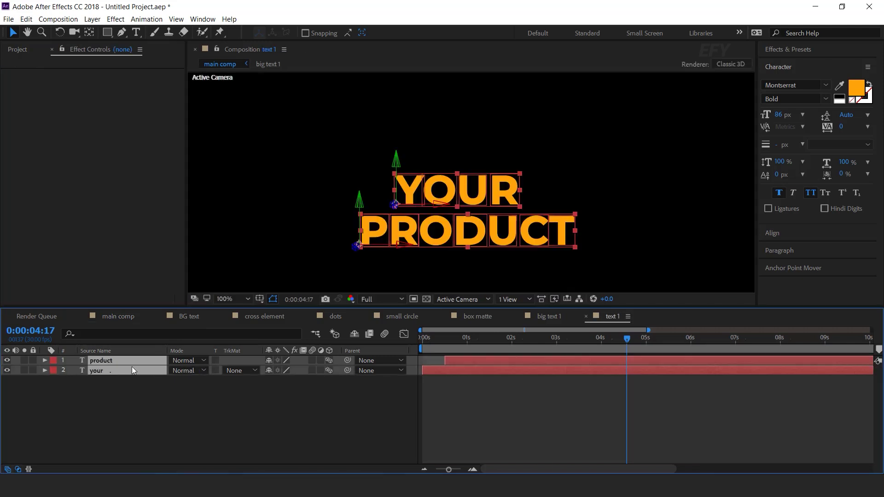
{"action": "left_click", "coordinate": [861, 90]}
{"action": "mouse_move", "coordinate": [249, 134]}
{"action": "left_mouse_down"}
{"action": "mouse_move", "coordinate": [113, 59]}
{"action": "mouse_move", "coordinate": [137, 181]}
{"action": "mouse_move", "coordinate": [133, 168]}
{"action": "left_mouse_up"}
{"action": "left_click", "coordinate": [410, 85]}
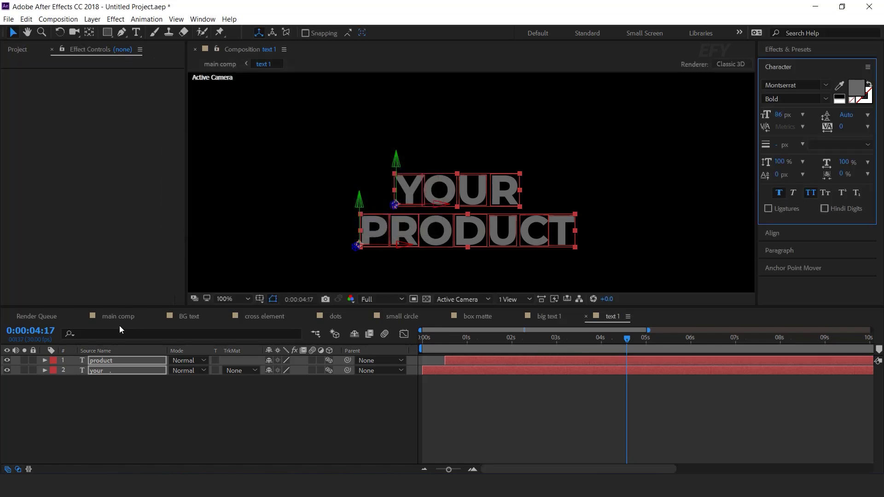
Return to main comp and preview the animation from the first frame, including the gray YOUR PRODUCT title.
{"action": "left_click", "coordinate": [110, 317]}
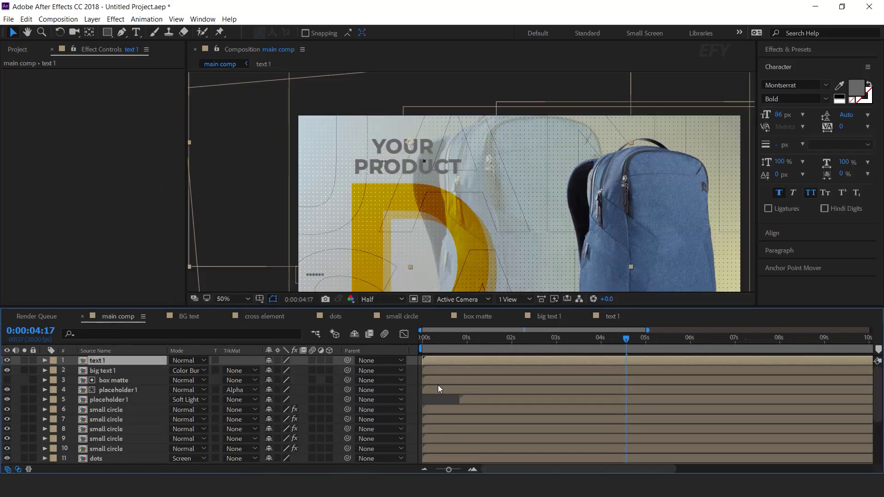
{"action": "left_click_drag", "start_coordinate": [443, 341], "coordinate": [417, 341]}
{"action": "key", "text": "F2"}
{"action": "scroll", "coordinate": [534, 193], "scroll_direction": "down", "scroll_amount": 2}
{"action": "key", "text": "space"}
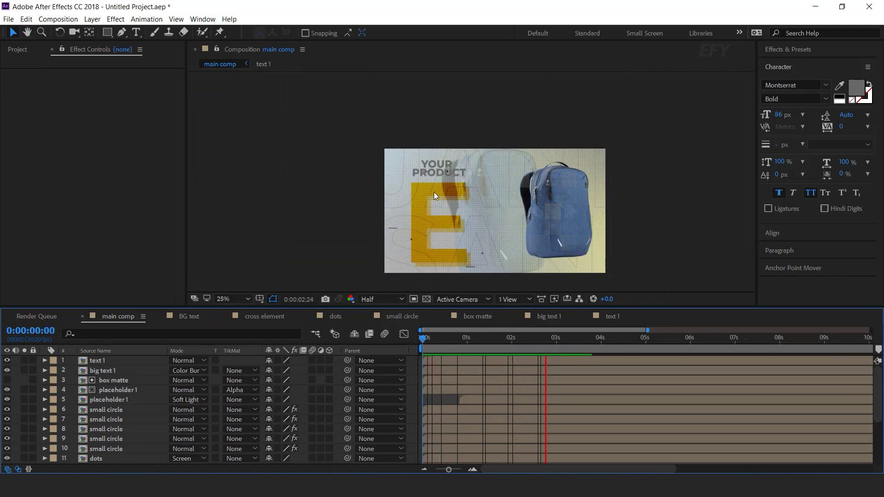
{"action": "left_click", "coordinate": [611, 338]}
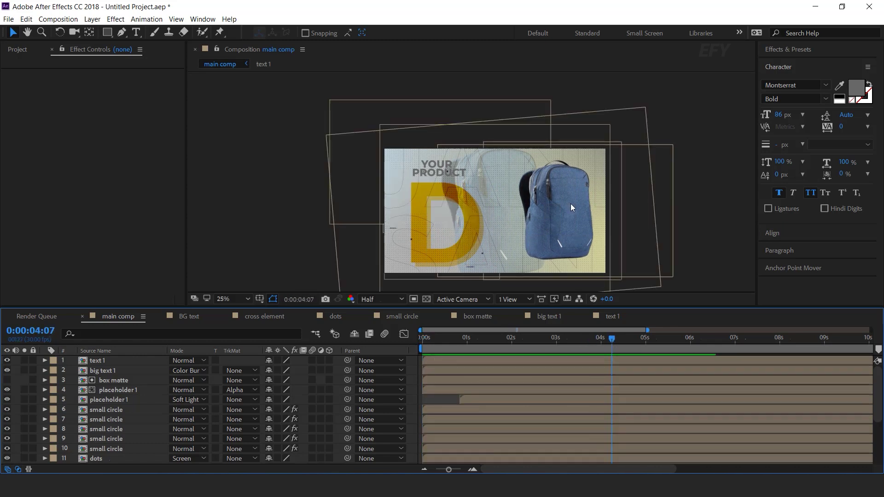
{"action": "left_click", "coordinate": [599, 338]}
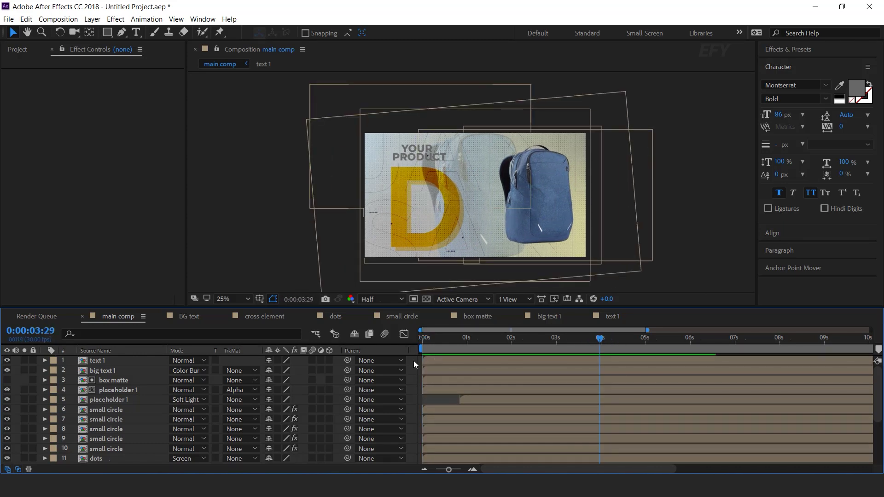
Add a new adjustment layer at the top of main comp.
{"action": "left_click", "coordinate": [20, 51]}
{"action": "right_click", "coordinate": [415, 362]}
{"action": "mouse_move", "coordinate": [442, 253]}
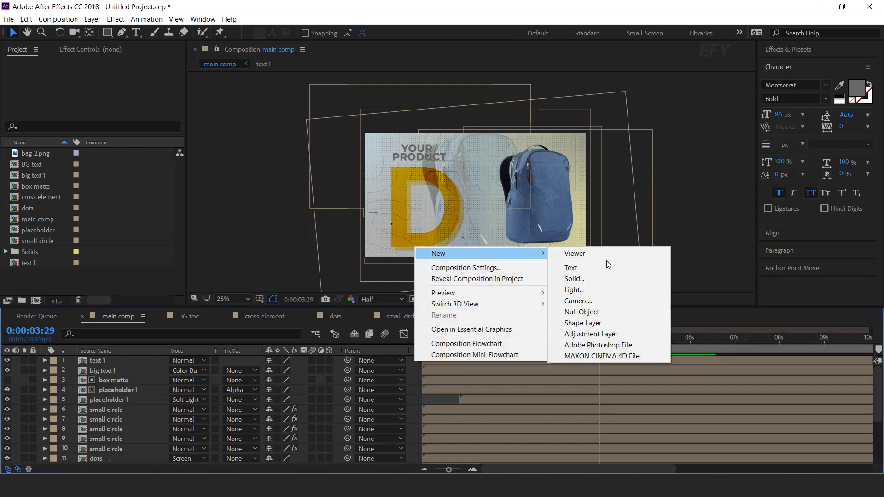
{"action": "left_click", "coordinate": [608, 334]}
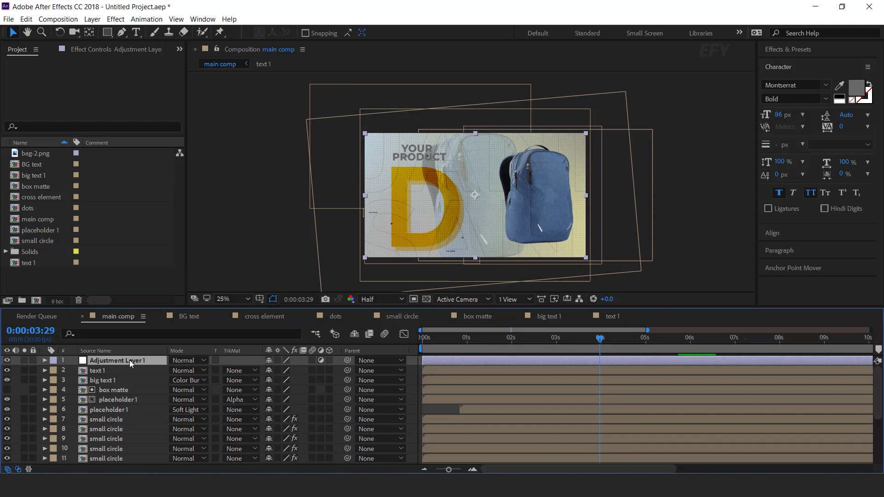
Apply the Transform effect to the adjustment layer and set its scale to 150.
{"action": "key", "text": "ctrl+space"}
{"action": "type", "text": "tra"}
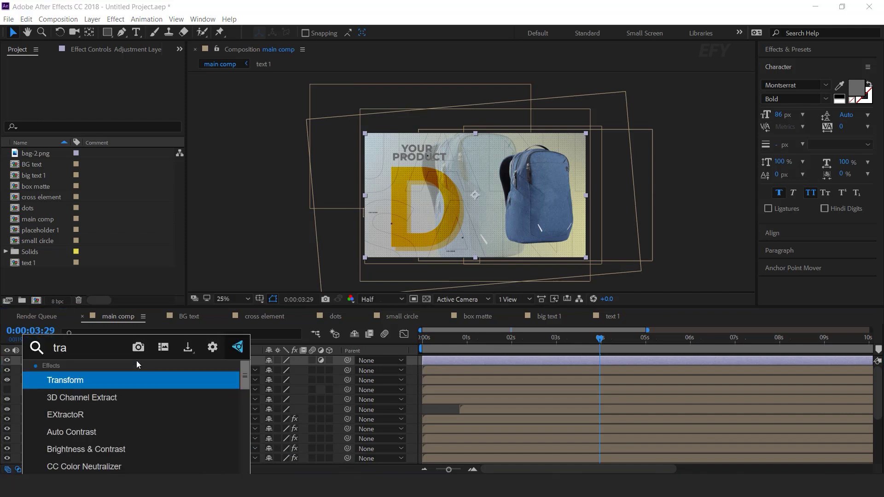
{"action": "key", "text": "Return"}
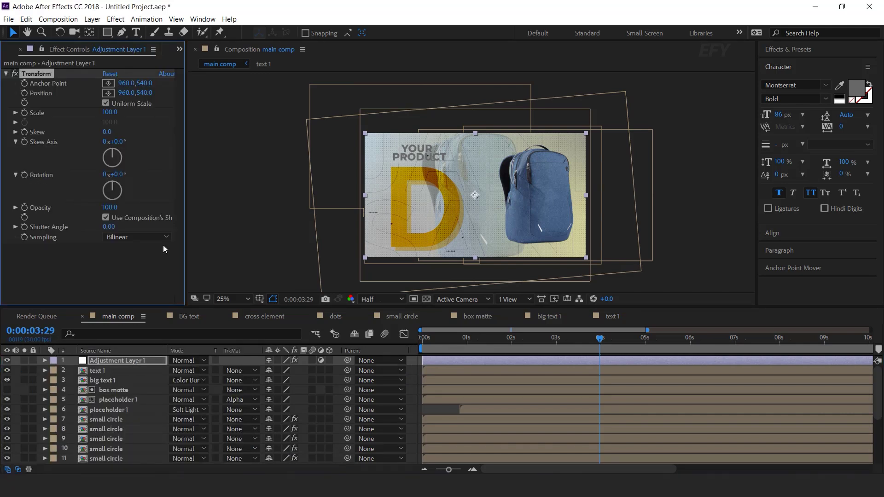
{"action": "left_click", "coordinate": [109, 112]}
{"action": "type", "text": "150"}
{"action": "key", "text": "Return"}
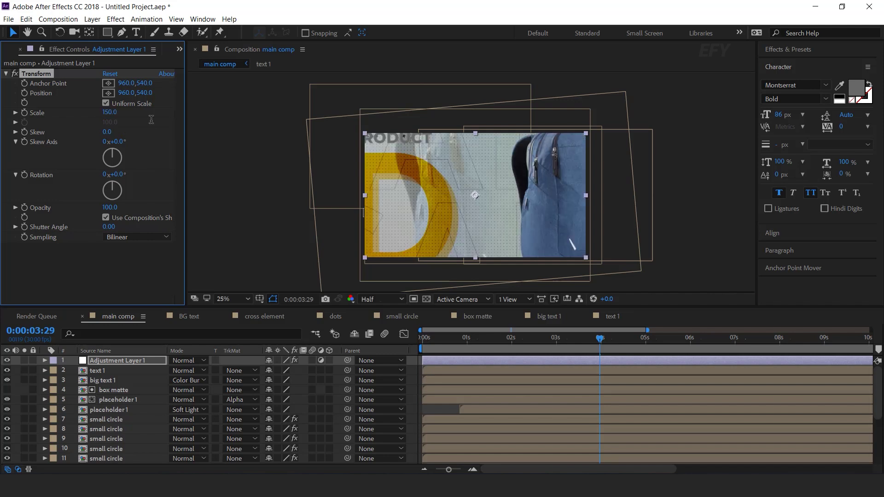
Apply the Tint effect to the adjustment layer and map black to the blue 0A40A0.
{"action": "left_click", "coordinate": [117, 360]}
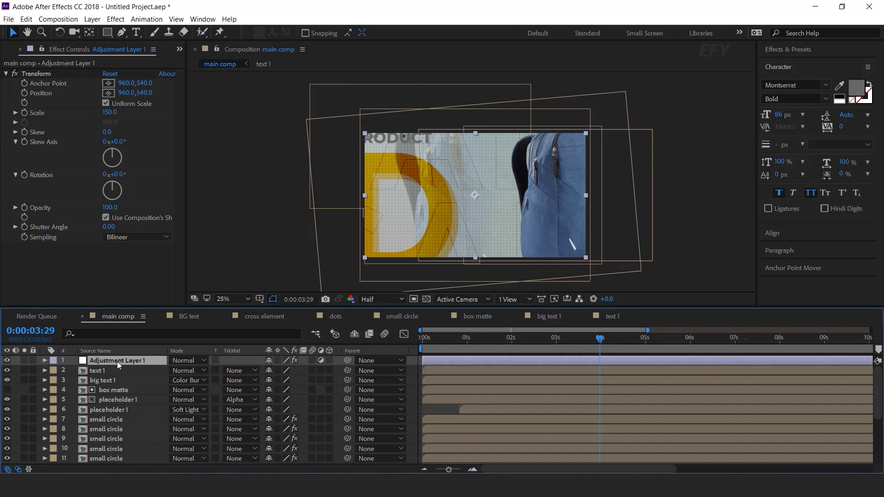
{"action": "key", "text": "ctrl+space"}
{"action": "type", "text": "tint"}
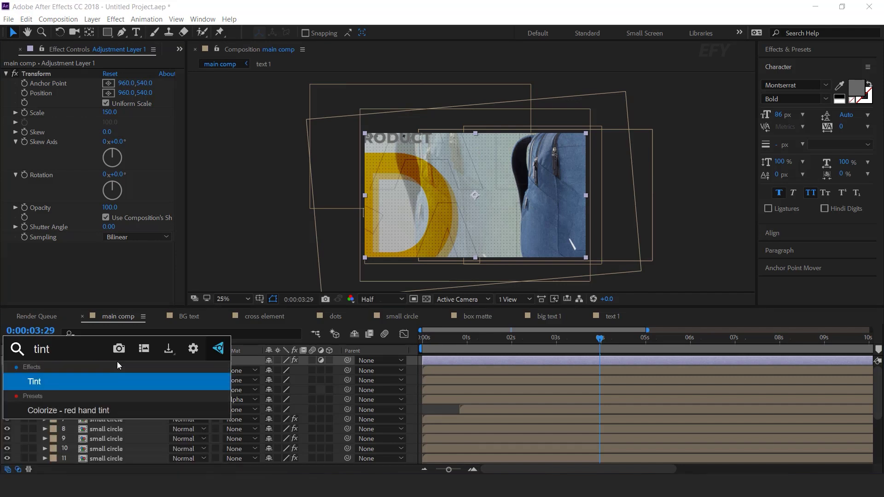
{"action": "key", "text": "Return"}
{"action": "left_click", "coordinate": [108, 256]}
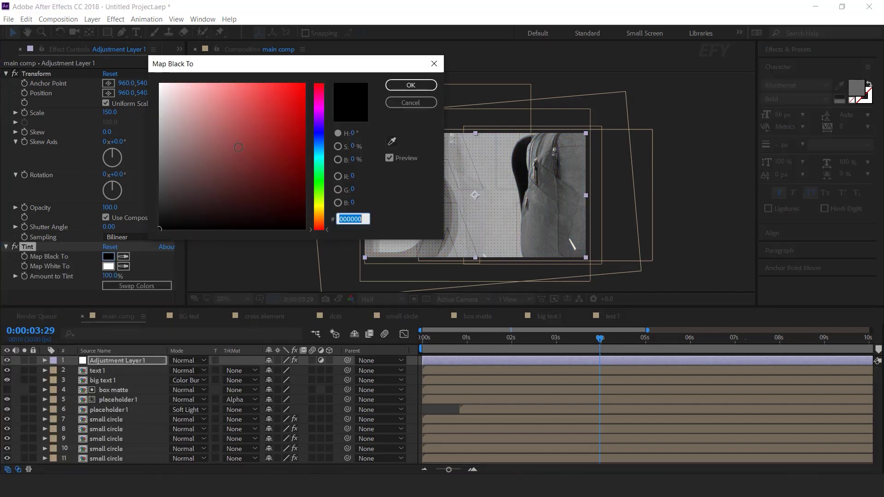
{"action": "type", "text": "0A40A0"}
{"action": "key", "text": "Return"}
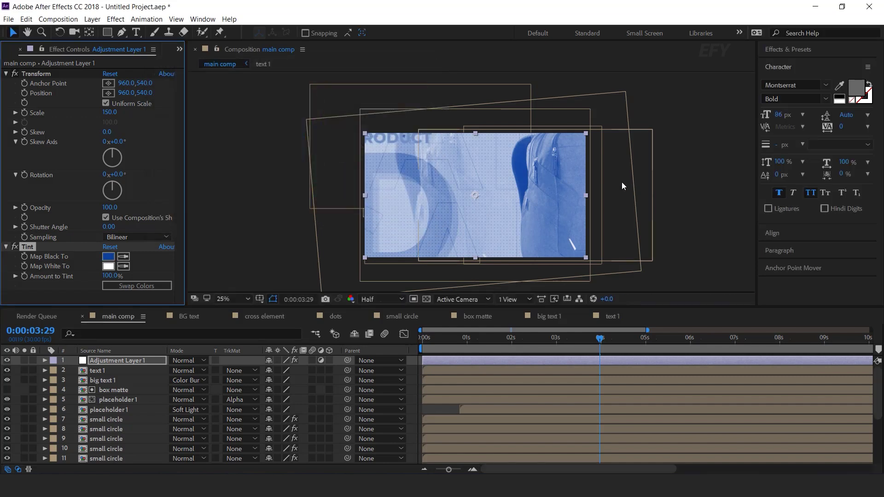
Draw a thin horizontal rectangular mask on the adjustment layer across the upper part of the blue backpack.
{"action": "left_click", "coordinate": [108, 32]}
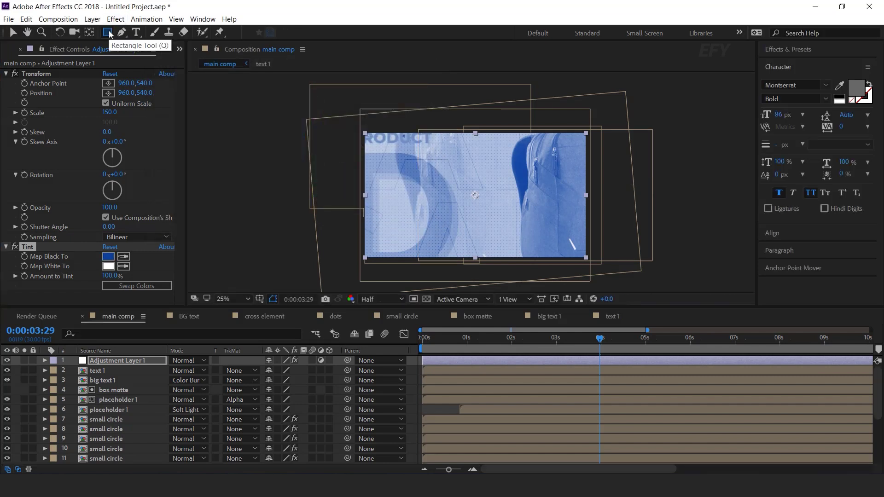
{"action": "left_click_drag", "start_coordinate": [495, 172], "coordinate": [581, 185]}
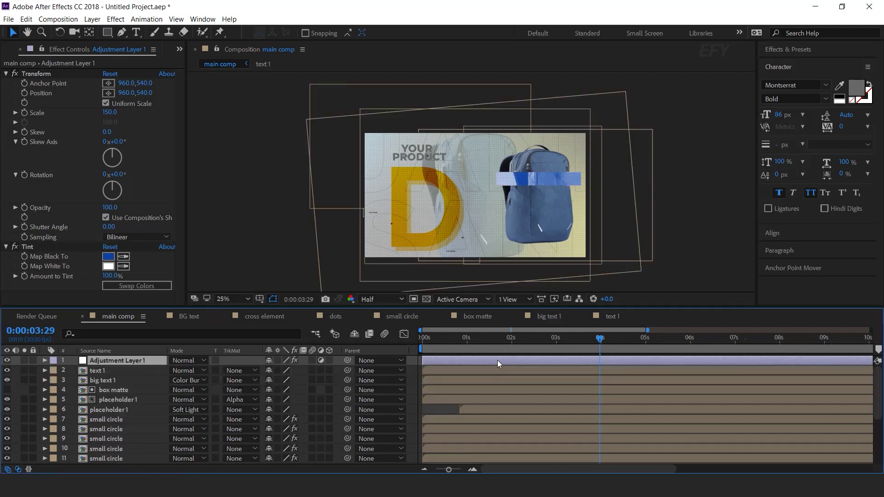
{"action": "key", "text": "ctrl+t"}
{"action": "scroll", "coordinate": [513, 185], "scroll_direction": "up", "scroll_amount": 2}
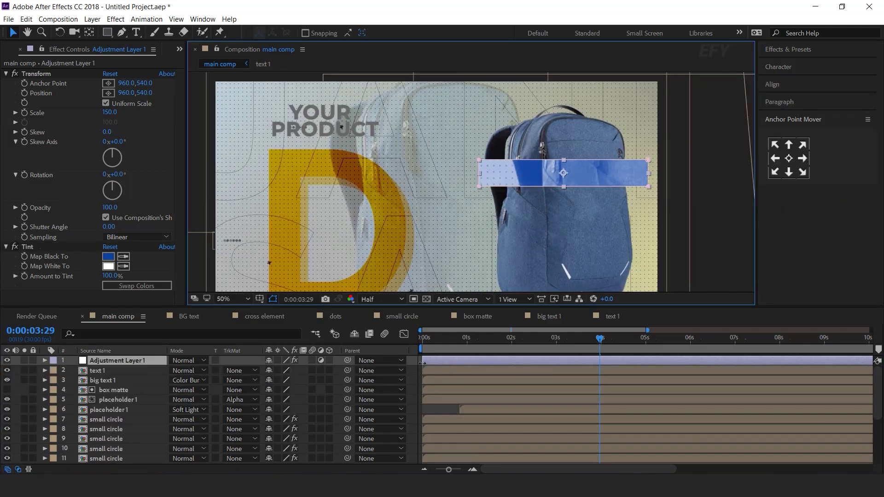
Trim the adjustment layer to a clip of about 7 frames starting just after 3 seconds and check its timing.
{"action": "left_click_drag", "start_coordinate": [422, 363], "coordinate": [597, 359]}
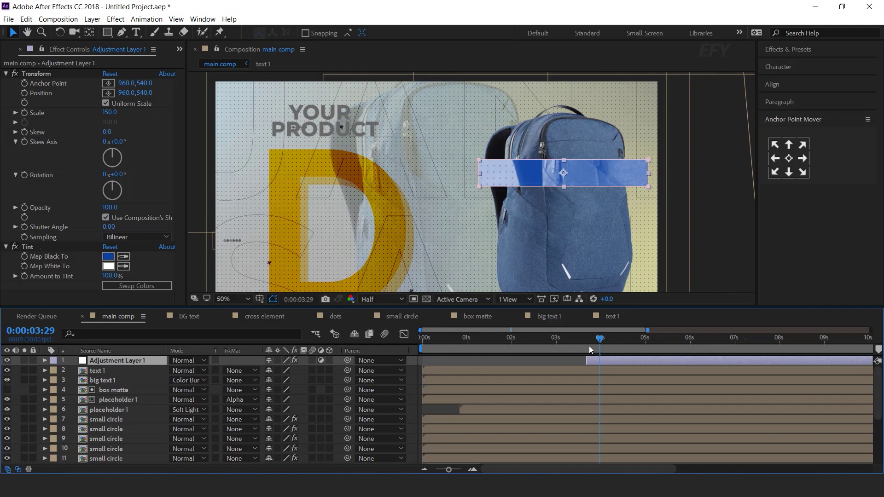
{"action": "key", "text": "alt+]"}
{"action": "left_click", "coordinate": [561, 341]}
{"action": "left_click_drag", "start_coordinate": [592, 362], "coordinate": [562, 341]}
{"action": "left_click", "coordinate": [549, 341]}
{"action": "key", "text": "space"}
{"action": "left_click", "coordinate": [560, 341]}
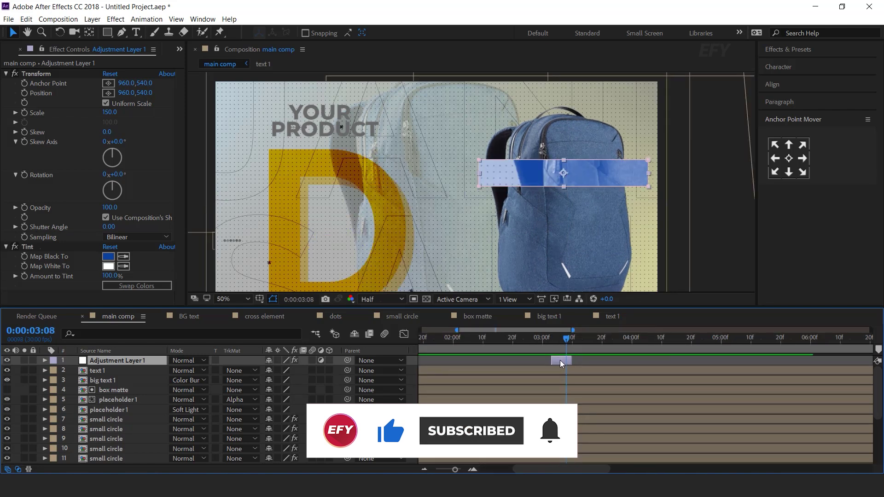
Duplicate the adjustment layer, start the copy at about 3:08 and reshape its mask into a thinner strip low on the backpack.
{"action": "key", "text": "ctrl+d"}
{"action": "left_click_drag", "start_coordinate": [564, 366], "coordinate": [579, 366]}
{"action": "double_click", "coordinate": [591, 187]}
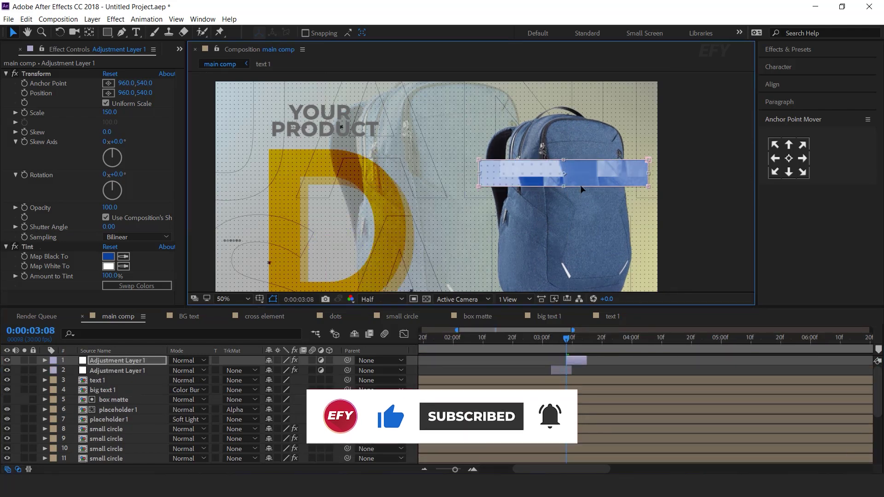
{"action": "left_click_drag", "start_coordinate": [592, 180], "coordinate": [555, 261]}
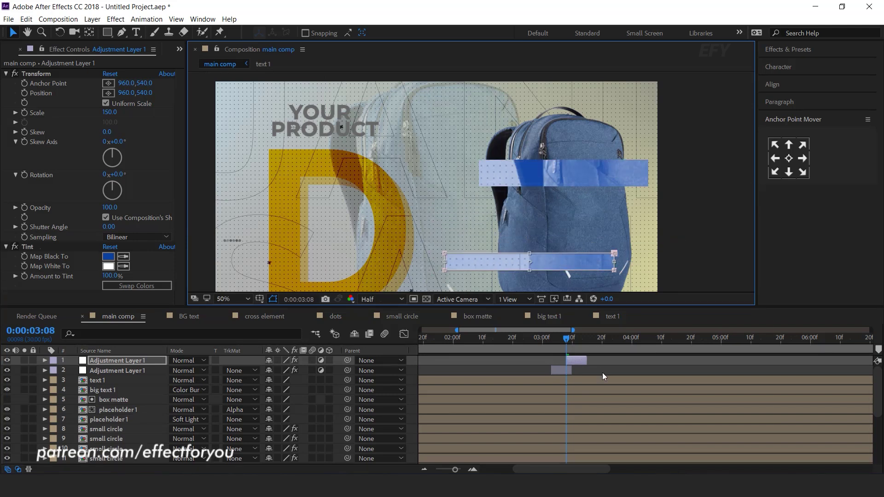
{"action": "left_click", "coordinate": [602, 373]}
{"action": "left_click", "coordinate": [533, 339]}
{"action": "left_click", "coordinate": [589, 341]}
Duplicate the low strip's layer, start the copy at about 3:13 and make its mask a taller, shorter-width block over the backpack's top.
{"action": "left_click", "coordinate": [581, 358]}
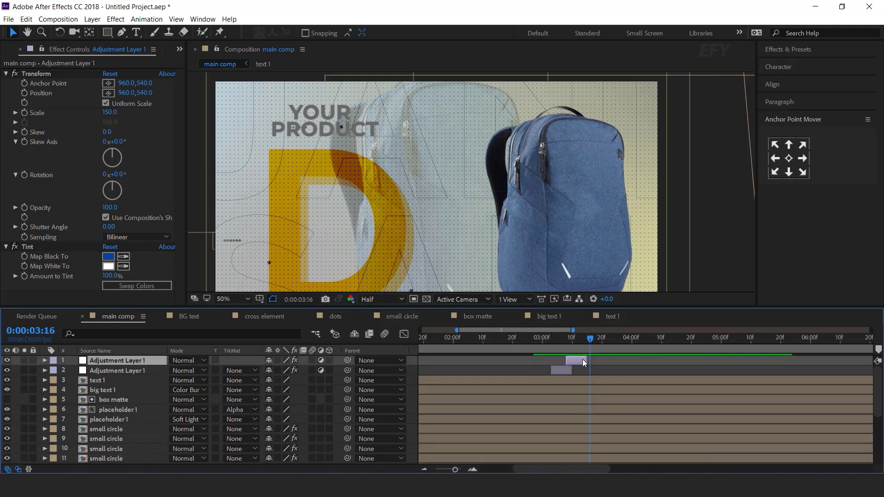
{"action": "key", "text": "ctrl+d"}
{"action": "left_click_drag", "start_coordinate": [579, 360], "coordinate": [595, 360]}
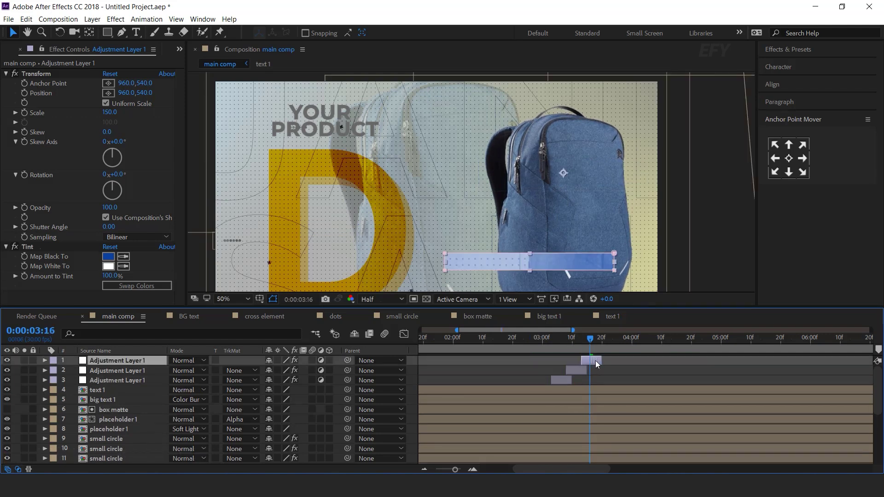
{"action": "left_click", "coordinate": [551, 273]}
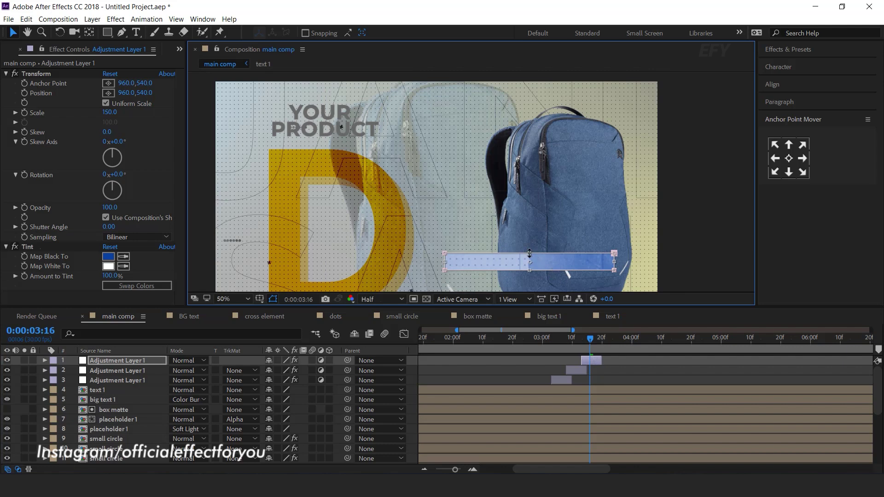
{"action": "left_click_drag", "start_coordinate": [530, 253], "coordinate": [529, 230]}
{"action": "left_click_drag", "start_coordinate": [614, 248], "coordinate": [555, 141]}
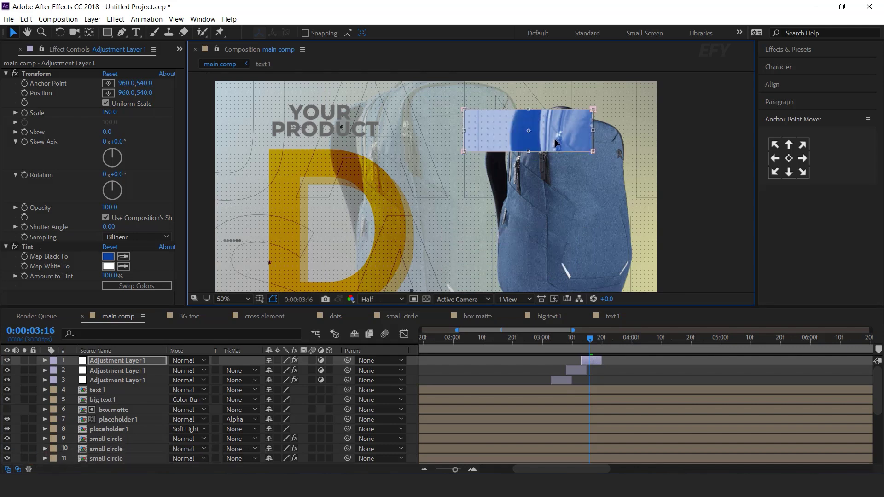
Duplicate the top block's adjustment layer, start the copy at about 3:19 and move its mask to the lower part of the backpack.
{"action": "left_click", "coordinate": [573, 360]}
{"action": "left_click", "coordinate": [548, 339]}
{"action": "scroll", "coordinate": [624, 156], "scroll_direction": "down", "scroll_amount": 2}
{"action": "left_click", "coordinate": [590, 341]}
{"action": "key", "text": "ctrl+d"}
{"action": "left_click_drag", "start_coordinate": [592, 360], "coordinate": [610, 360]}
{"action": "left_click", "coordinate": [604, 340]}
{"action": "left_click_drag", "start_coordinate": [511, 159], "coordinate": [531, 240]}
Preview the sequence of blue glitch strips over the backpack from about 2 to 4 seconds.
{"action": "left_click", "coordinate": [649, 377]}
{"action": "key", "text": "ctrl+a"}
{"action": "left_click_drag", "start_coordinate": [535, 340], "coordinate": [515, 340]}
{"action": "left_click", "coordinate": [688, 379]}
{"action": "key", "text": "space"}
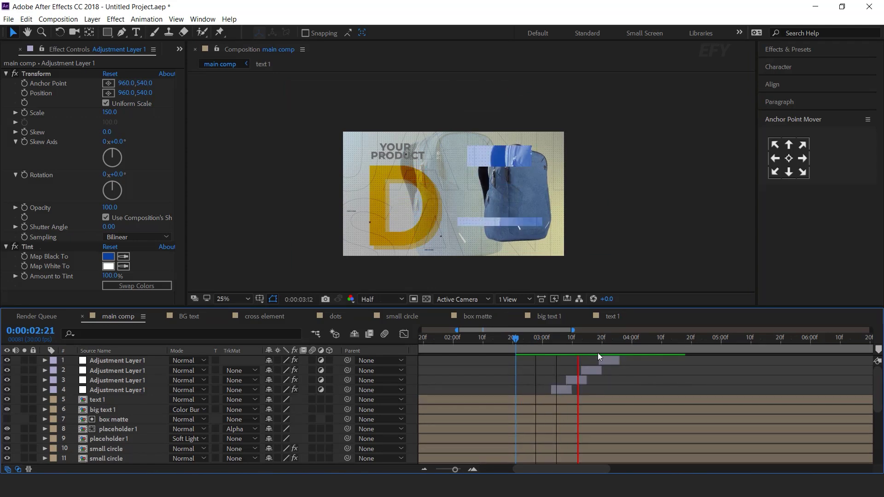
{"action": "left_click", "coordinate": [535, 338]}
{"action": "left_click_drag", "start_coordinate": [535, 339], "coordinate": [467, 341]}
{"action": "key", "text": "space"}
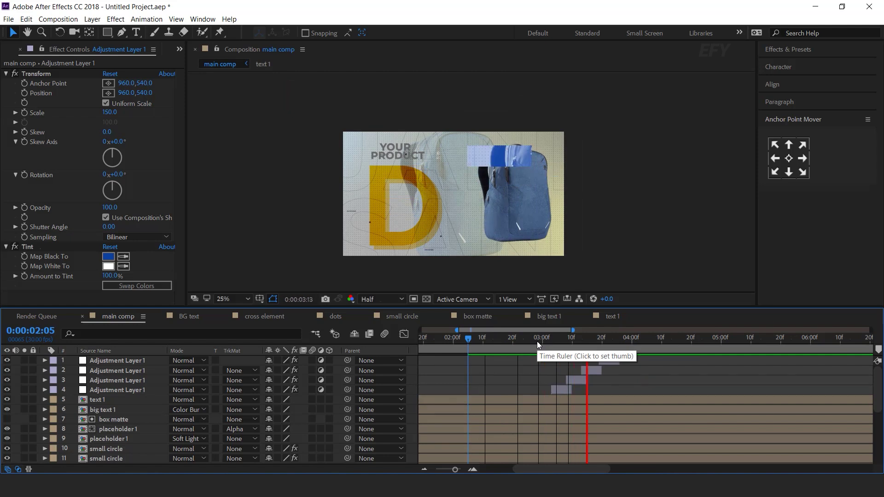
{"action": "left_click_drag", "start_coordinate": [537, 342], "coordinate": [633, 338]}
Create a new composition named light leak and add a white solid to it.
{"action": "left_click", "coordinate": [51, 129]}
{"action": "left_click", "coordinate": [6, 52]}
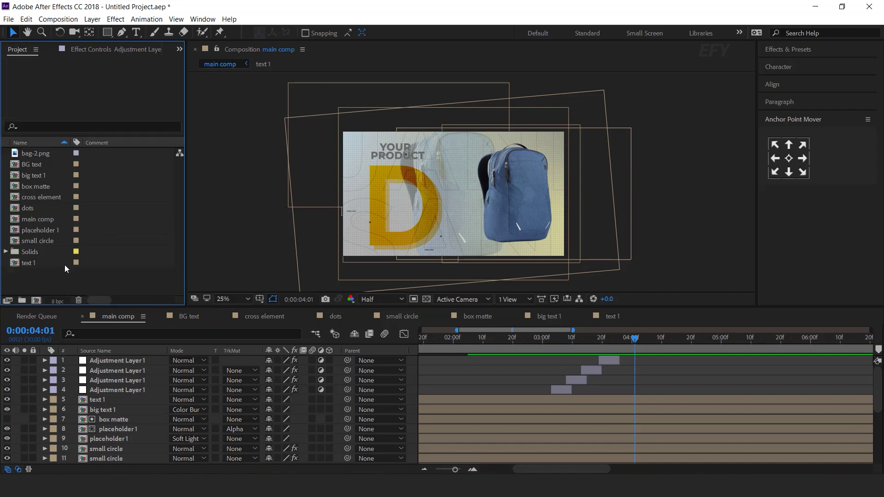
{"action": "left_click", "coordinate": [37, 300]}
{"action": "type", "text": "light leak"}
{"action": "key", "text": "Return"}
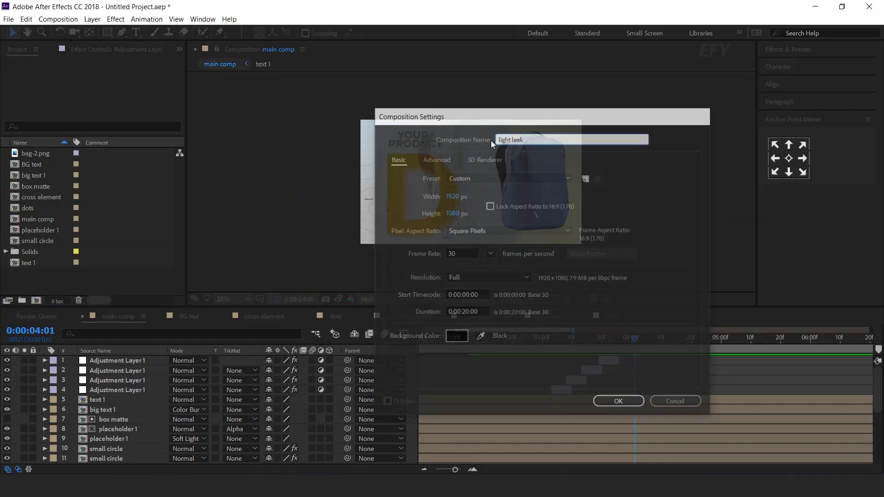
{"action": "key", "text": "ctrl+y"}
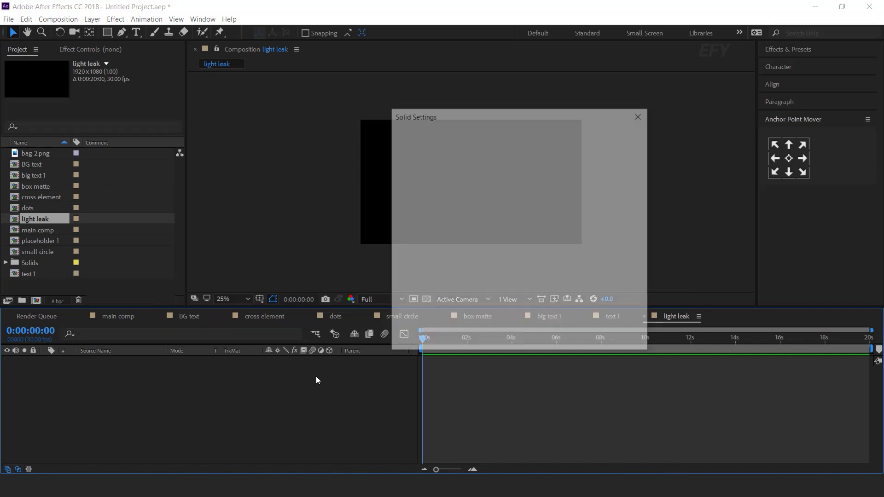
{"action": "left_click", "coordinate": [569, 337]}
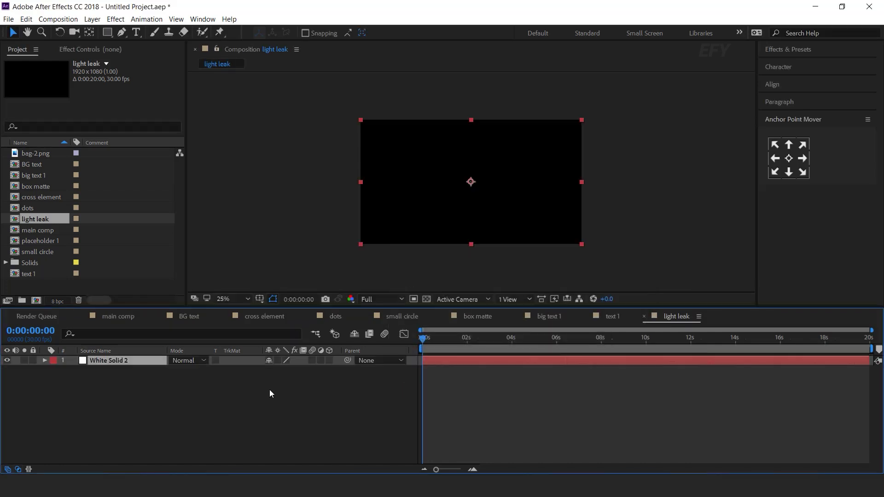
Apply Fractal Noise to the white solid with contrast 250, brightness -60 and complexity 1.
{"action": "key", "text": "ctrl+space"}
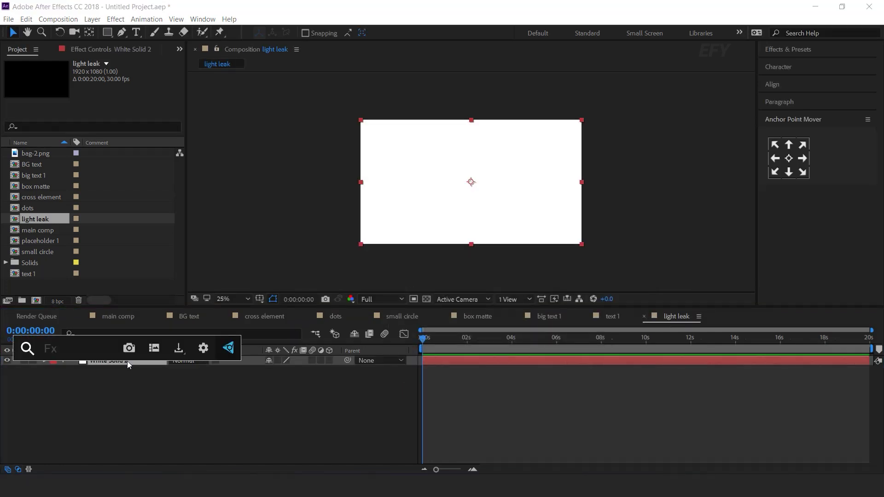
{"action": "type", "text": "fr"}
{"action": "key", "text": "Down"}
{"action": "key", "text": "Return"}
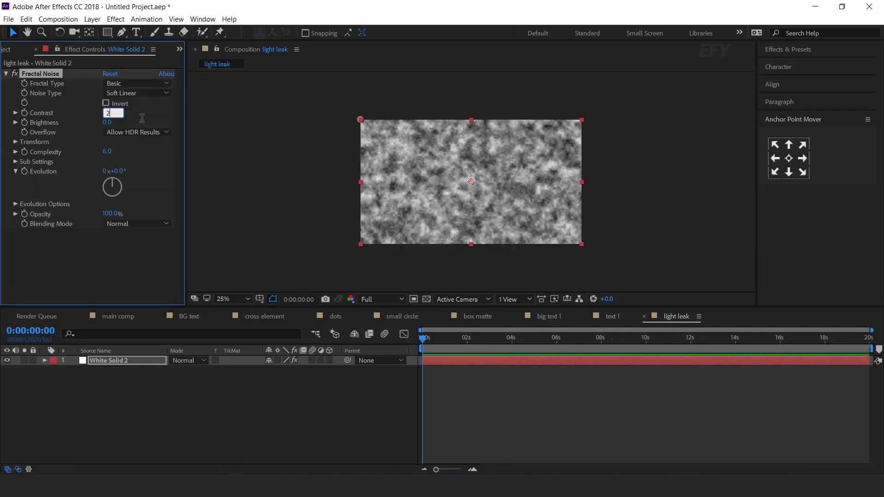
{"action": "left_click", "coordinate": [107, 123]}
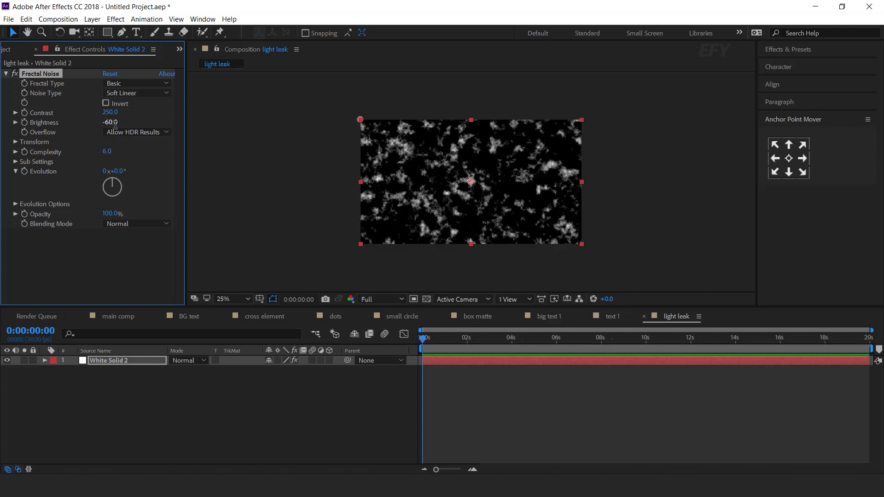
{"action": "type", "text": "1"}
{"action": "key", "text": "Return"}
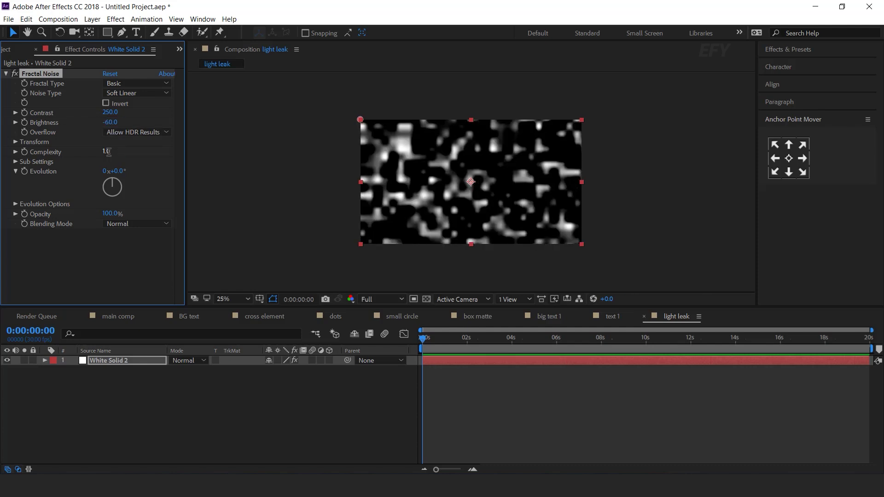
Set the Fractal Noise transform scale to 1200.
{"action": "left_click", "coordinate": [16, 142]}
{"action": "left_click", "coordinate": [109, 171]}
{"action": "type", "text": "1200"}
{"action": "key", "text": "Return"}
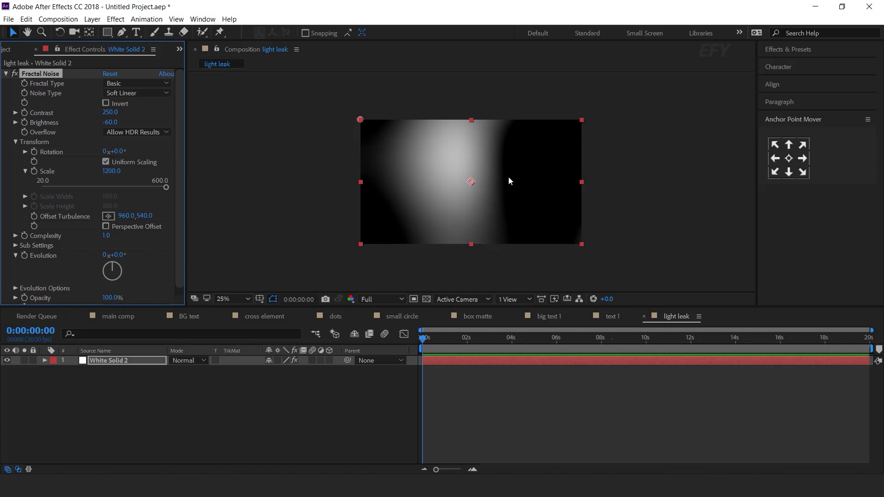
Animate the Fractal Noise Evolution with the expression time*200 and preview the moving noise.
{"action": "left_click", "coordinate": [23, 256], "text": "alt"}
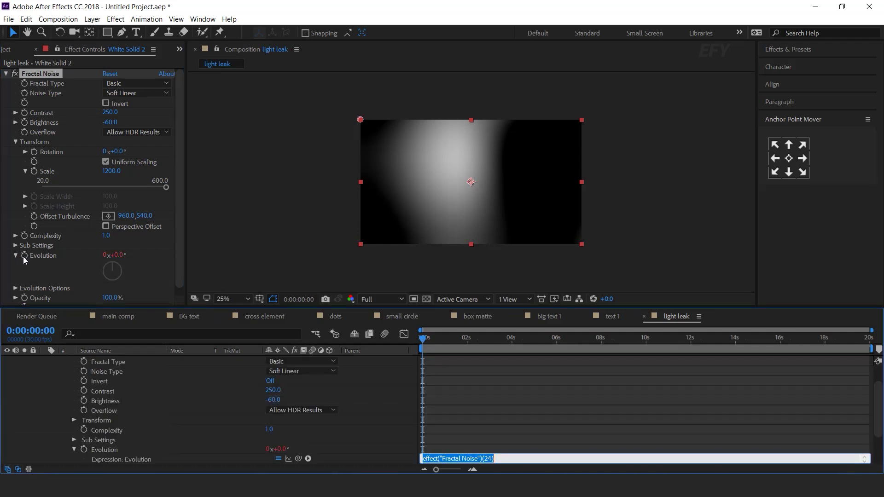
{"action": "type", "text": "time"}
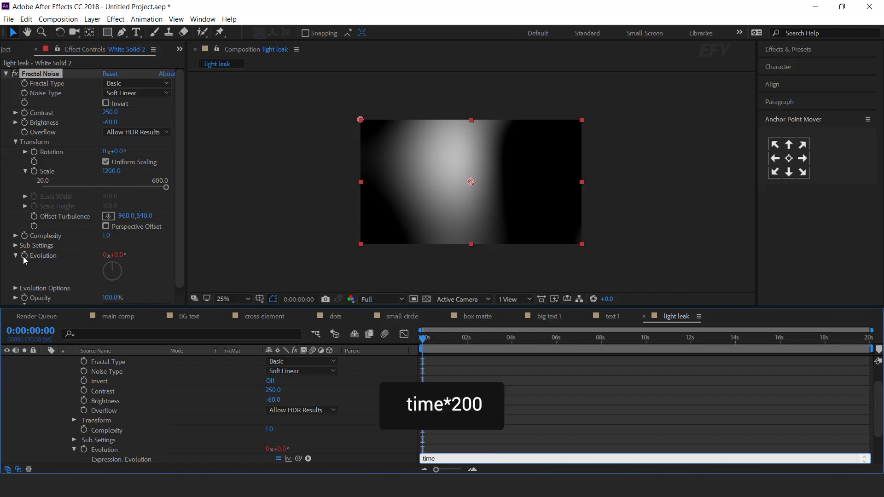
{"action": "type", "text": "*"}
{"action": "key", "text": "KP_Enter"}
{"action": "key", "text": "space"}
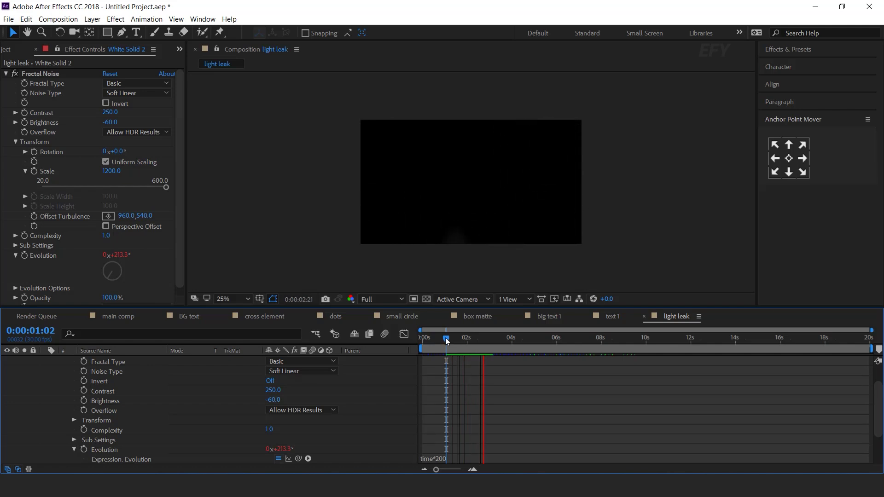
{"action": "key", "text": "space"}
{"action": "scroll", "coordinate": [56, 380], "scroll_direction": "up", "scroll_amount": 2}
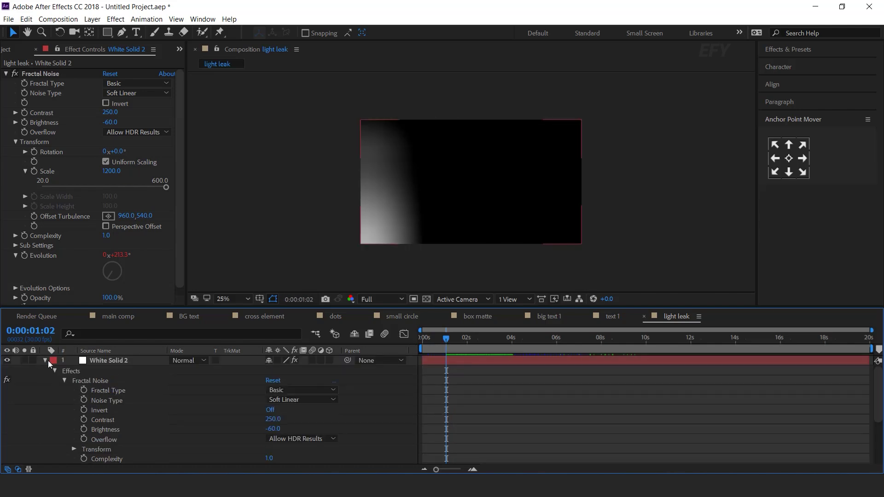
{"action": "left_click", "coordinate": [46, 361]}
Apply the Tint effect to the white solid in the light leak composition.
{"action": "left_click", "coordinate": [122, 360]}
{"action": "key", "text": "ctrl+space"}
{"action": "type", "text": "t"}
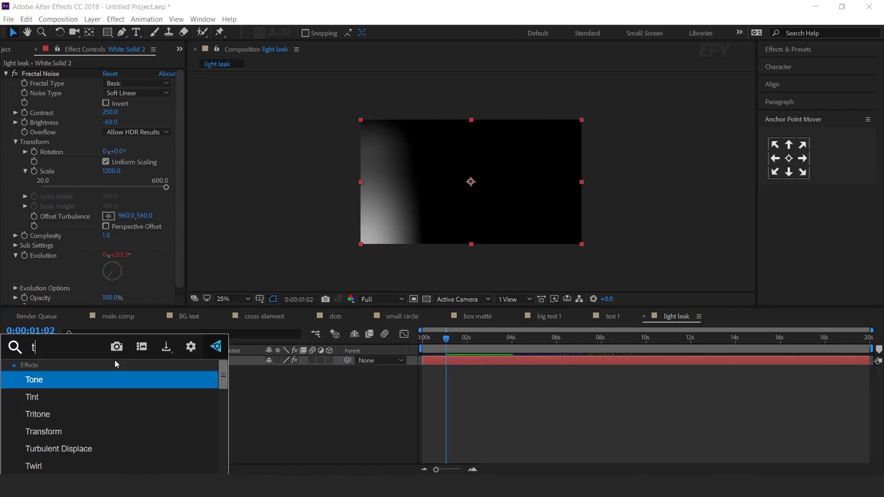
{"action": "type", "text": "in"}
{"action": "key", "text": "Return"}
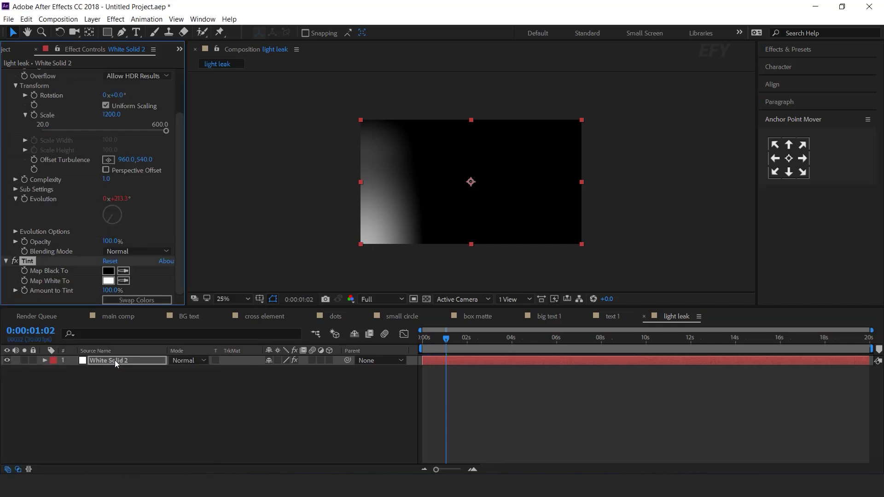
Set Tint's Map White To colour to a saturated purple and check the noise at about 5 seconds.
{"action": "left_click", "coordinate": [108, 280]}
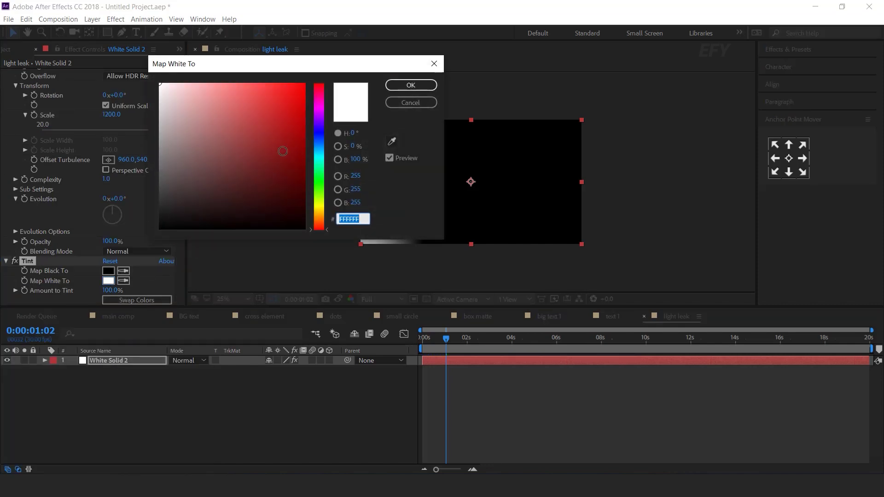
{"action": "left_click", "coordinate": [292, 137]}
{"action": "left_click", "coordinate": [319, 113]}
{"action": "left_click_drag", "start_coordinate": [325, 67], "coordinate": [169, 64]}
{"action": "left_click_drag", "start_coordinate": [95, 110], "coordinate": [85, 133]}
{"action": "left_click", "coordinate": [254, 82]}
{"action": "left_click_drag", "start_coordinate": [506, 339], "coordinate": [539, 338]}
{"action": "left_click", "coordinate": [346, 385]}
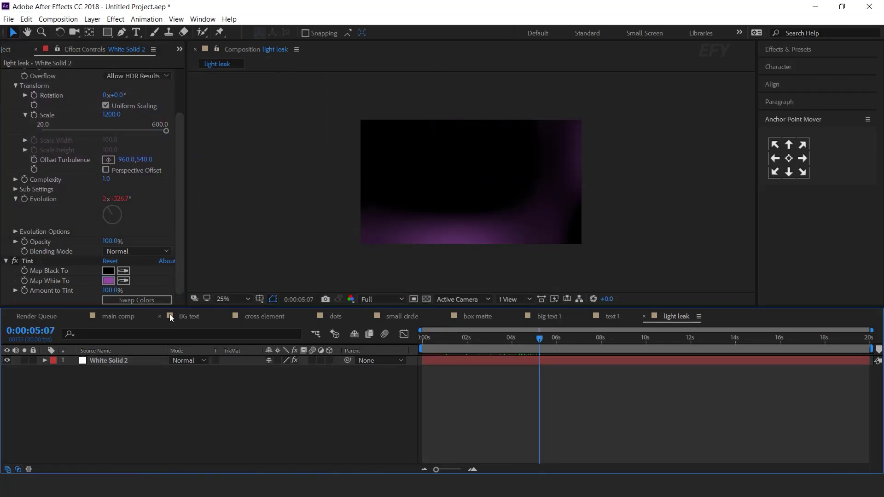
Place the light leak composition as the top layer of main comp and set its blending mode to Screen.
{"action": "left_click", "coordinate": [110, 316]}
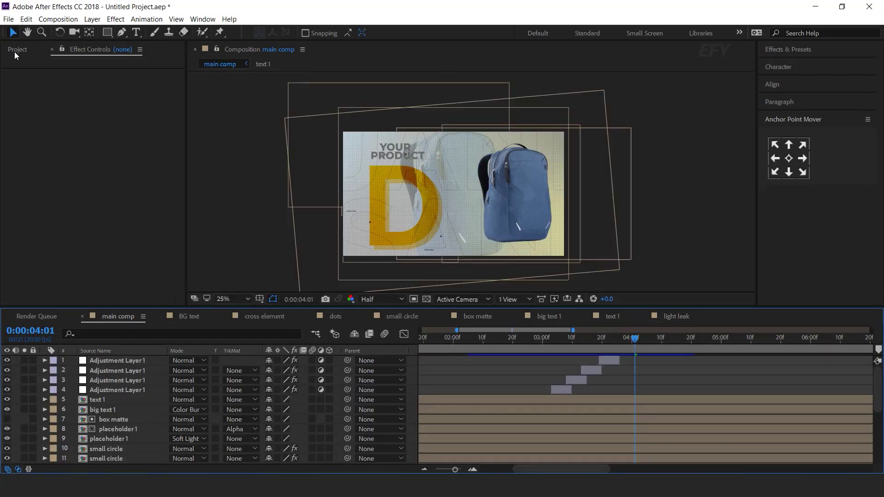
{"action": "left_click", "coordinate": [17, 50]}
{"action": "left_click_drag", "start_coordinate": [128, 355], "coordinate": [128, 358]}
{"action": "left_click", "coordinate": [178, 360]}
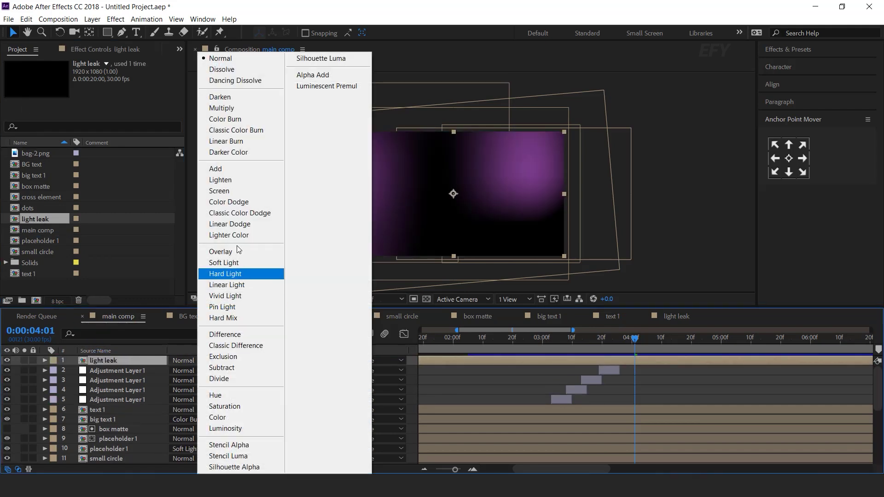
{"action": "left_click", "coordinate": [216, 191]}
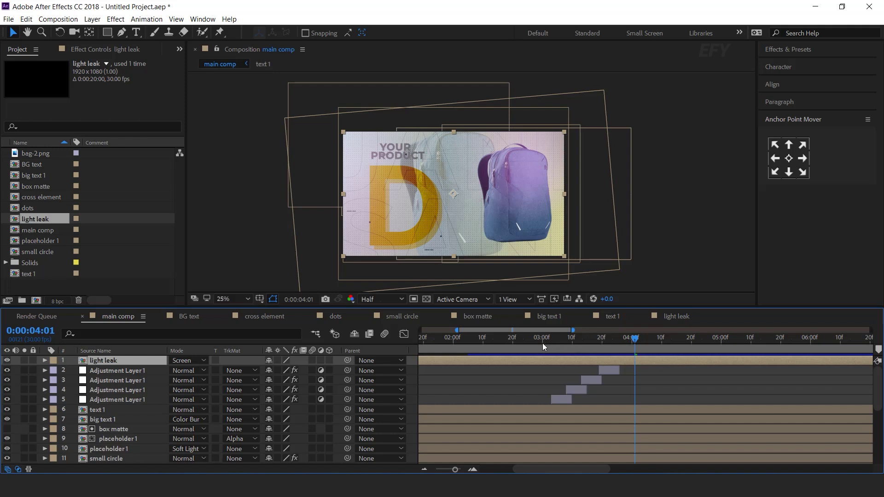
Preview main comp from the start with the purple light leak over the backpack and text.
{"action": "key", "text": "space"}
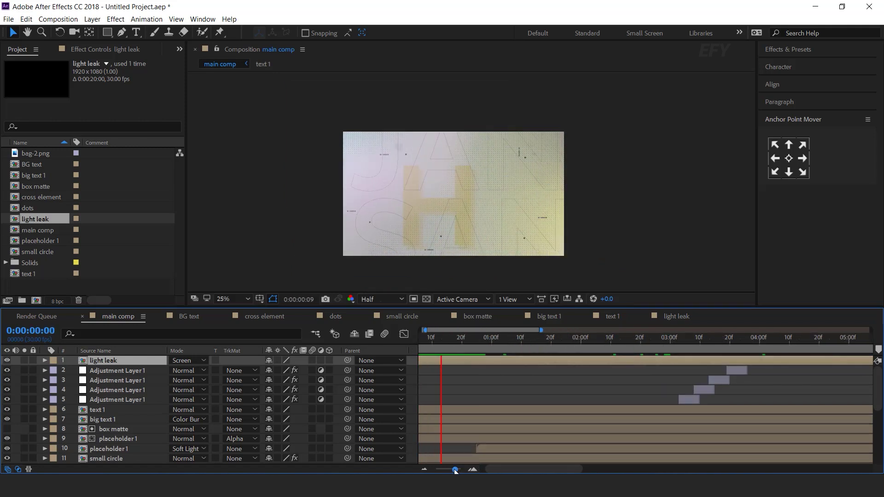
{"action": "left_click_drag", "start_coordinate": [454, 470], "coordinate": [446, 469]}
{"action": "key", "text": "space"}
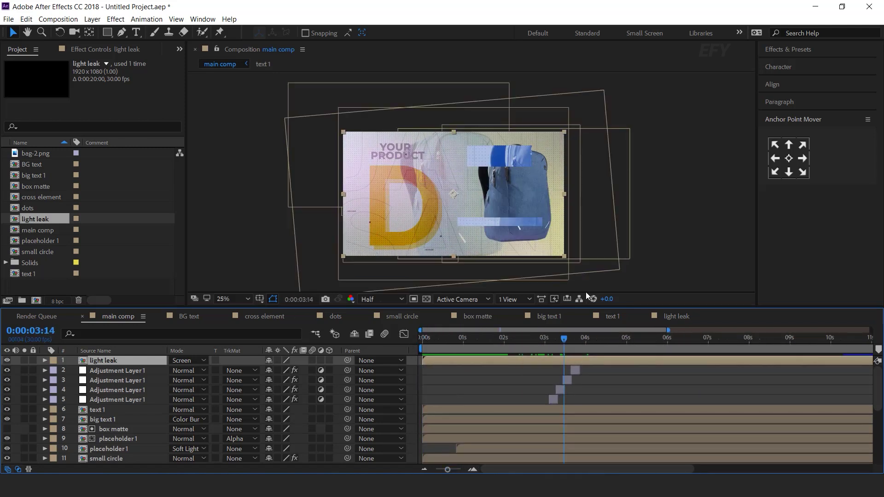
Change the light leak's Tint Map White To colour to blue 0E68E4 and check the result in main comp.
{"action": "left_click", "coordinate": [676, 316]}
{"action": "left_click", "coordinate": [118, 360]}
{"action": "scroll", "coordinate": [138, 267], "scroll_direction": "down", "scroll_amount": 3}
{"action": "scroll", "coordinate": [138, 258], "scroll_direction": "down", "scroll_amount": 1}
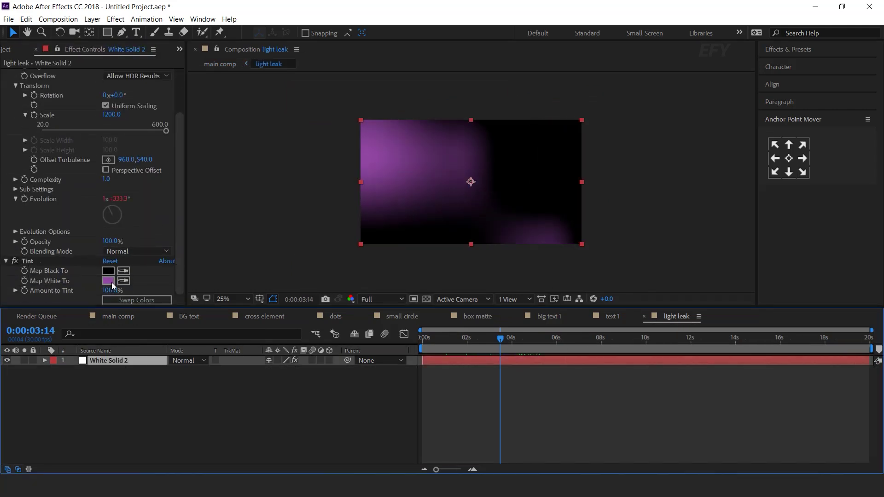
{"action": "left_click", "coordinate": [111, 282]}
{"action": "left_click_drag", "start_coordinate": [164, 111], "coordinate": [167, 138]}
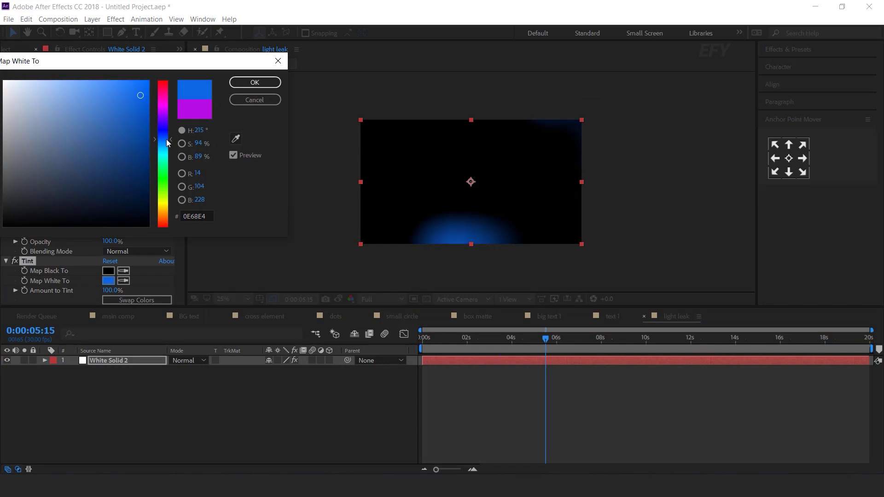
{"action": "left_click", "coordinate": [255, 83]}
{"action": "left_click", "coordinate": [121, 316]}
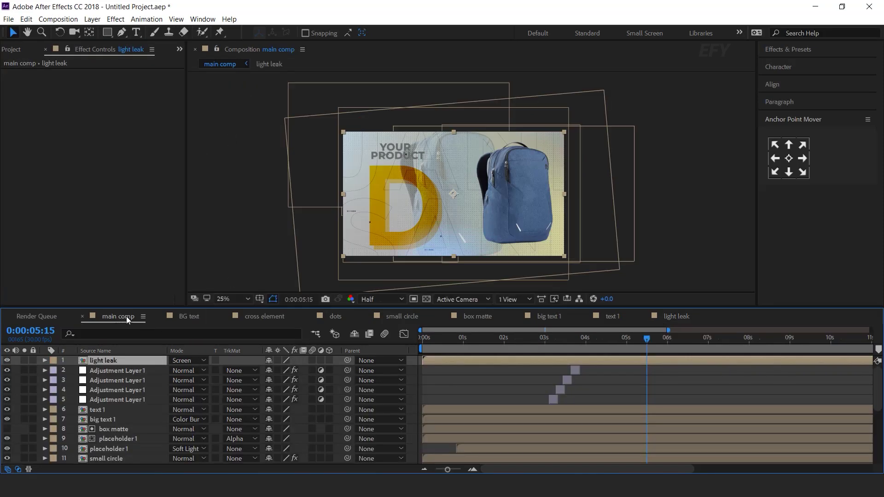
{"action": "left_click_drag", "start_coordinate": [550, 337], "coordinate": [604, 338]}
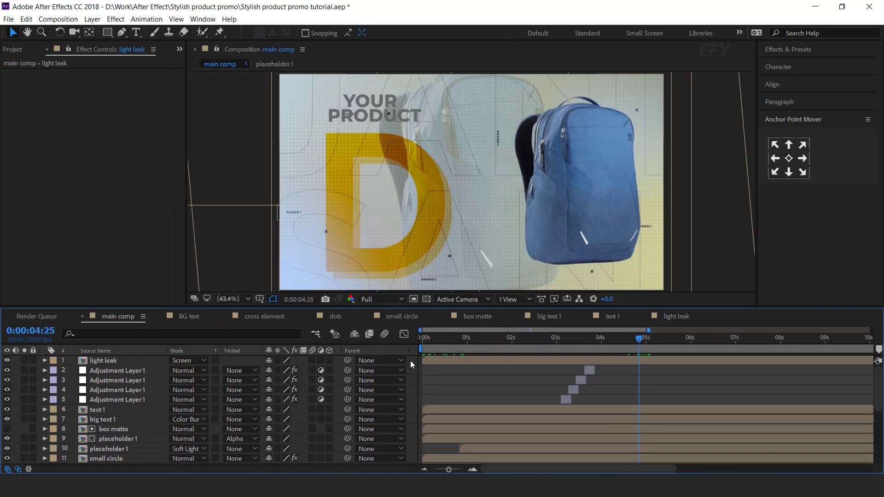
Add an adjustment layer on top of main comp and apply Curves shaped into a gentle S-curve for contrast.
{"action": "right_click", "coordinate": [410, 360]}
{"action": "mouse_move", "coordinate": [428, 251]}
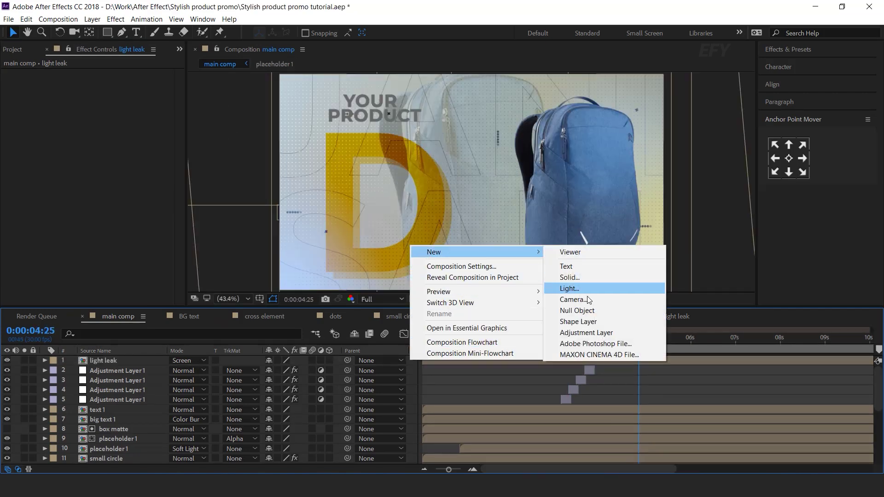
{"action": "left_click", "coordinate": [600, 332]}
{"action": "key", "text": "ctrl+space"}
{"action": "type", "text": "cu"}
{"action": "key", "text": "Return"}
{"action": "left_click_drag", "start_coordinate": [72, 218], "coordinate": [74, 220]}
{"action": "left_click_drag", "start_coordinate": [121, 170], "coordinate": [118, 162]}
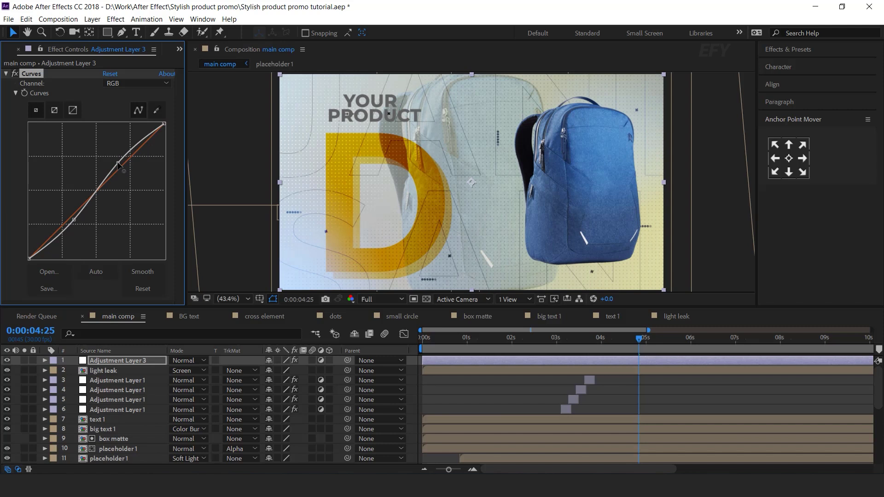
Apply Vibrance to the top adjustment layer with vibrance 10 and saturation 10.
{"action": "left_click", "coordinate": [120, 361]}
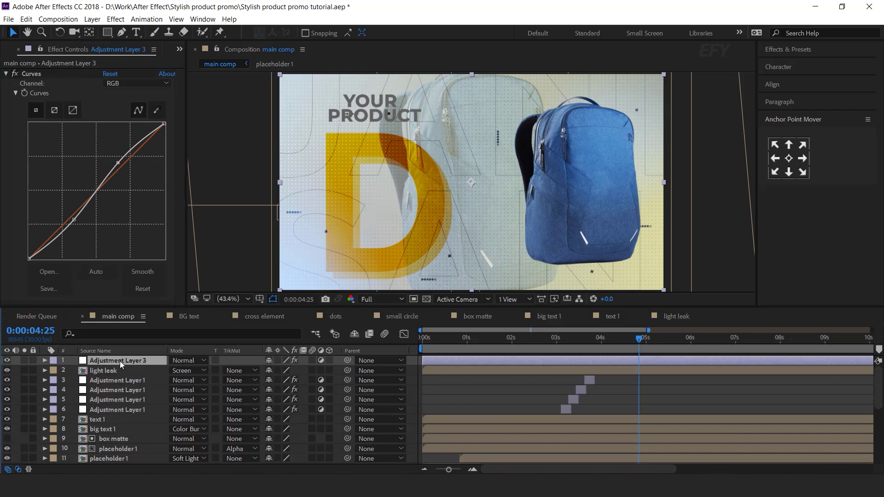
{"action": "key", "text": "ctrl+space"}
{"action": "type", "text": "vi"}
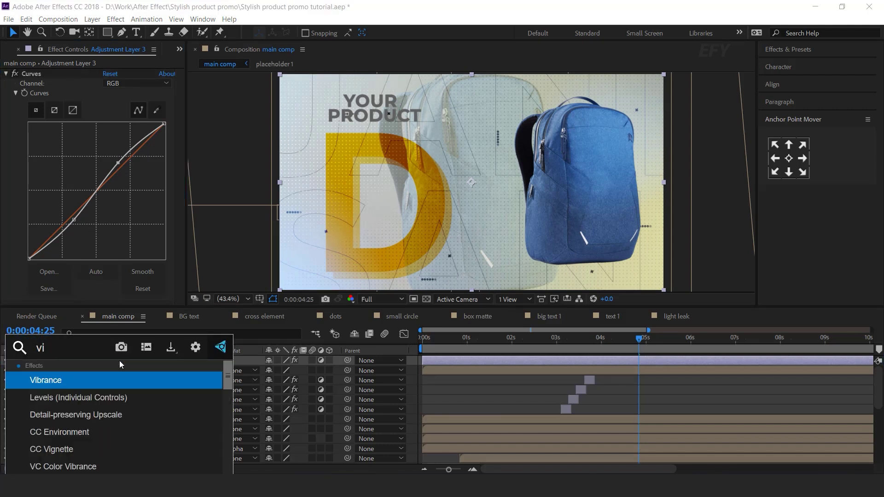
{"action": "key", "text": "Return"}
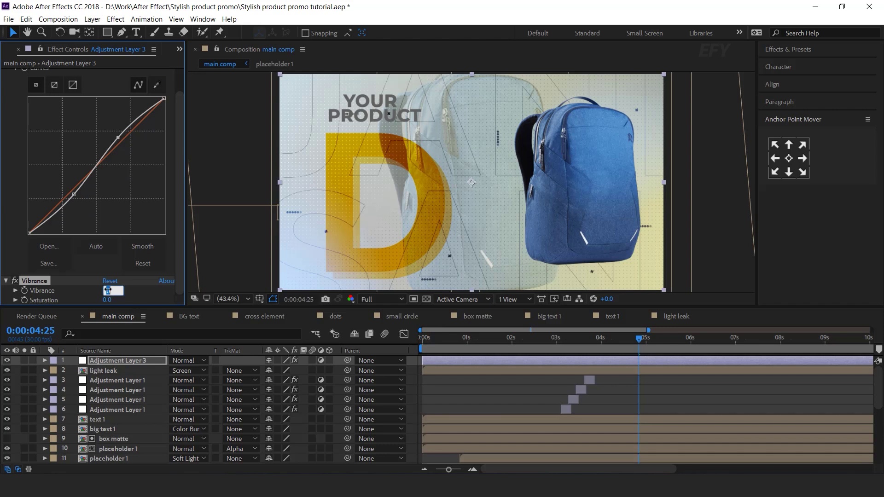
{"action": "type", "text": "10"}
{"action": "key", "text": "Tab"}
{"action": "type", "text": "10"}
{"action": "key", "text": "Return"}
Apply Unsharp Mask to the top adjustment layer and set its radius to 5.
{"action": "left_click", "coordinate": [126, 361]}
{"action": "key", "text": "ctrl+space"}
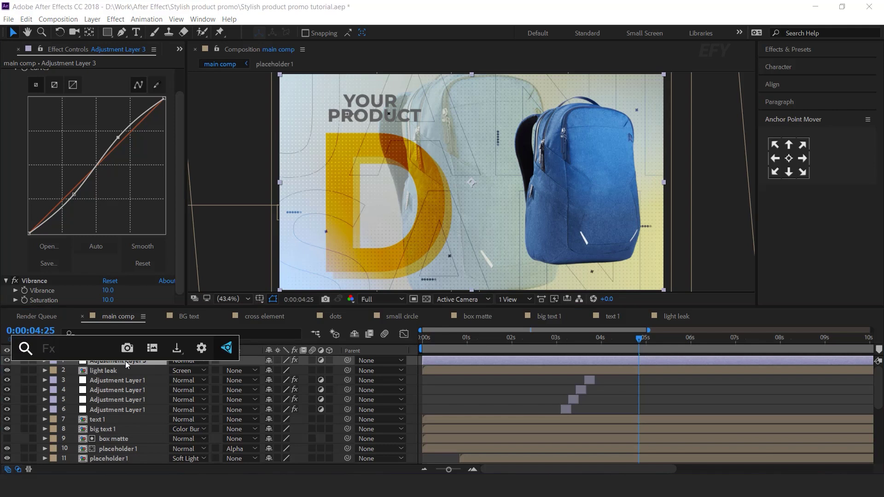
{"action": "type", "text": "un"}
{"action": "key", "text": "Return"}
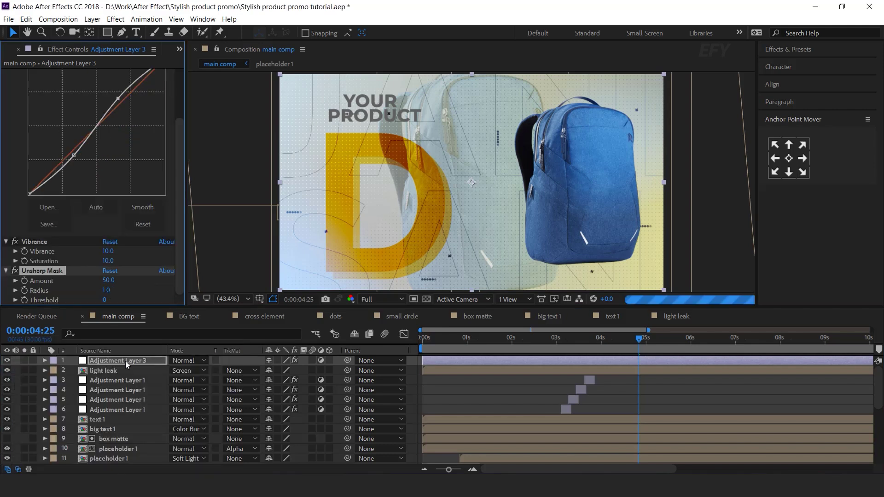
{"action": "type", "text": "5"}
{"action": "key", "text": "Return"}
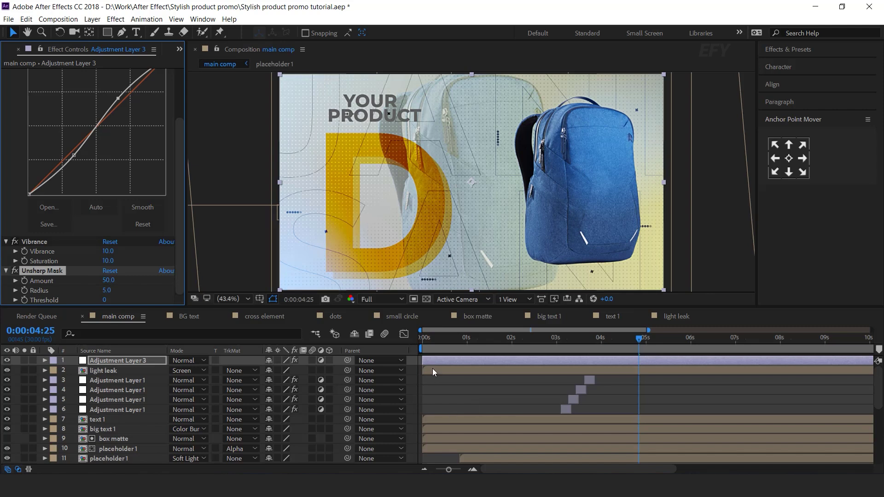
Preview the colour-graded main comp from the beginning in an enlarged composition view.
{"action": "left_click_drag", "start_coordinate": [639, 338], "coordinate": [607, 341]}
{"action": "left_click", "coordinate": [545, 383]}
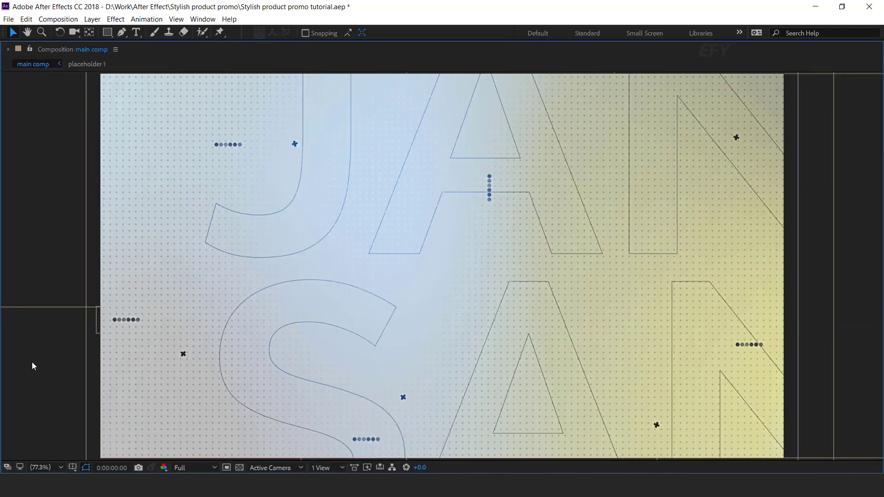
{"action": "key", "text": "space"}
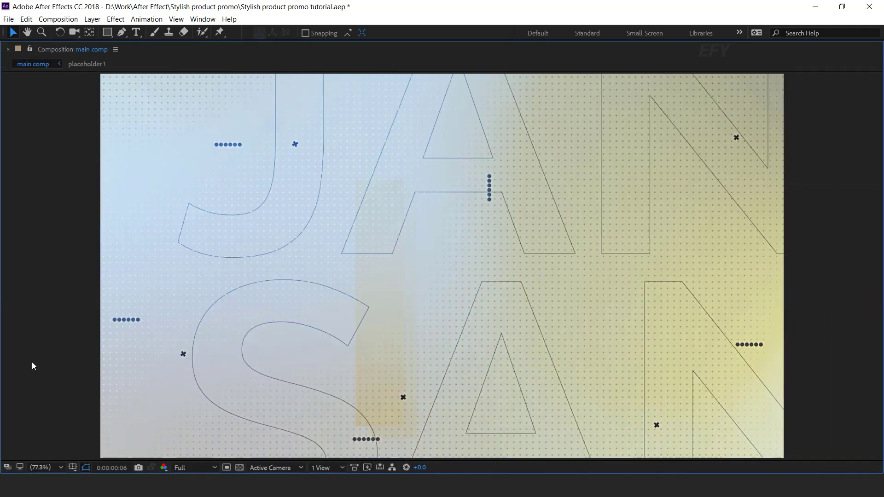